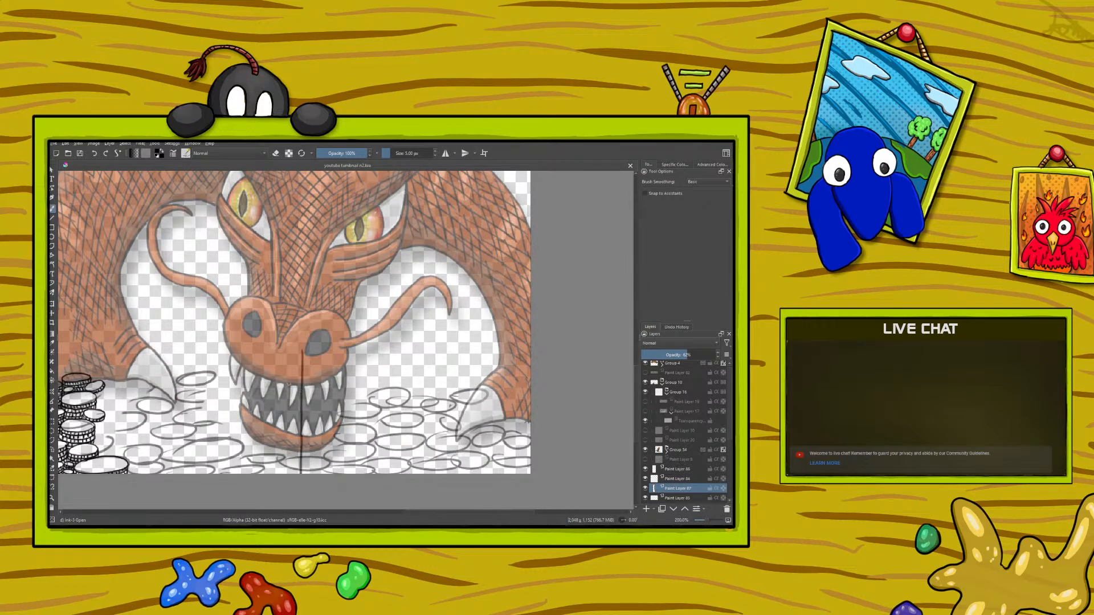
scroll(288, 385, down, 6)
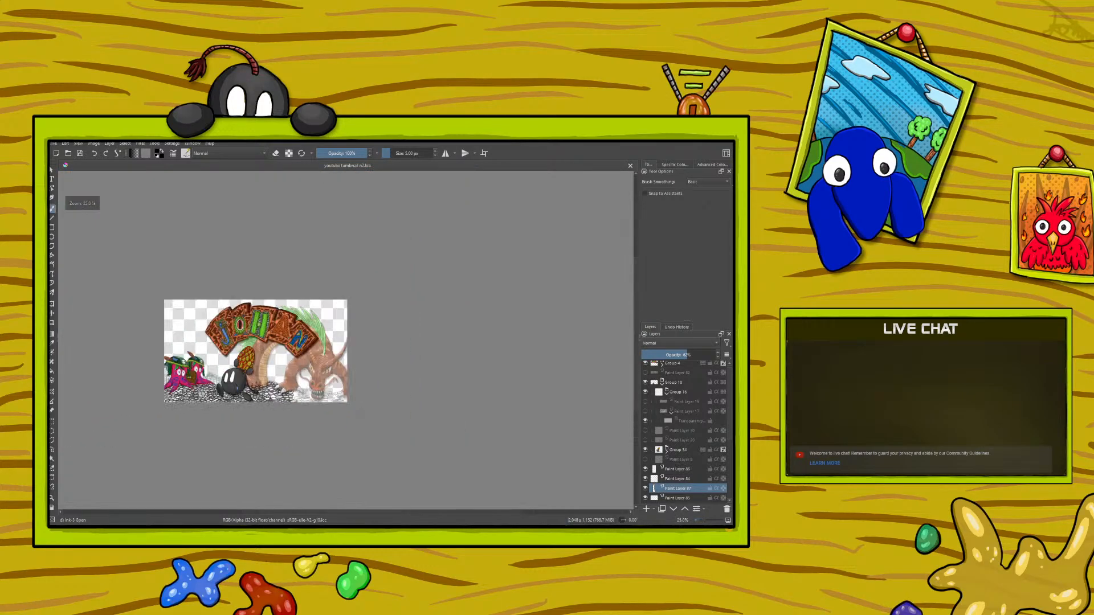
scroll(260, 394, up, 2)
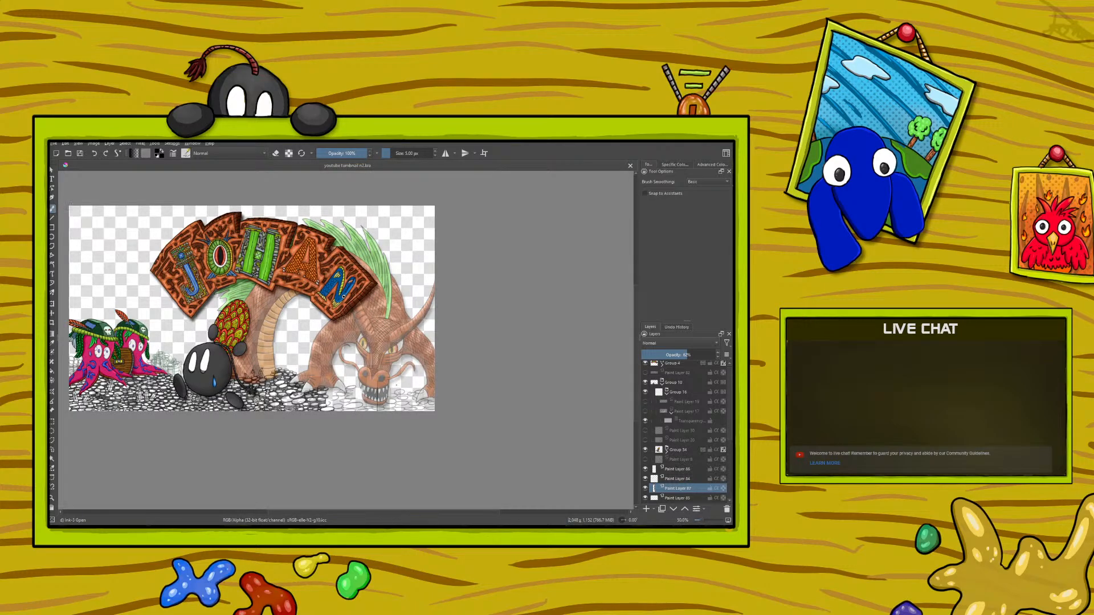
scroll(420, 369, down, 2)
scroll(217, 379, up, 7)
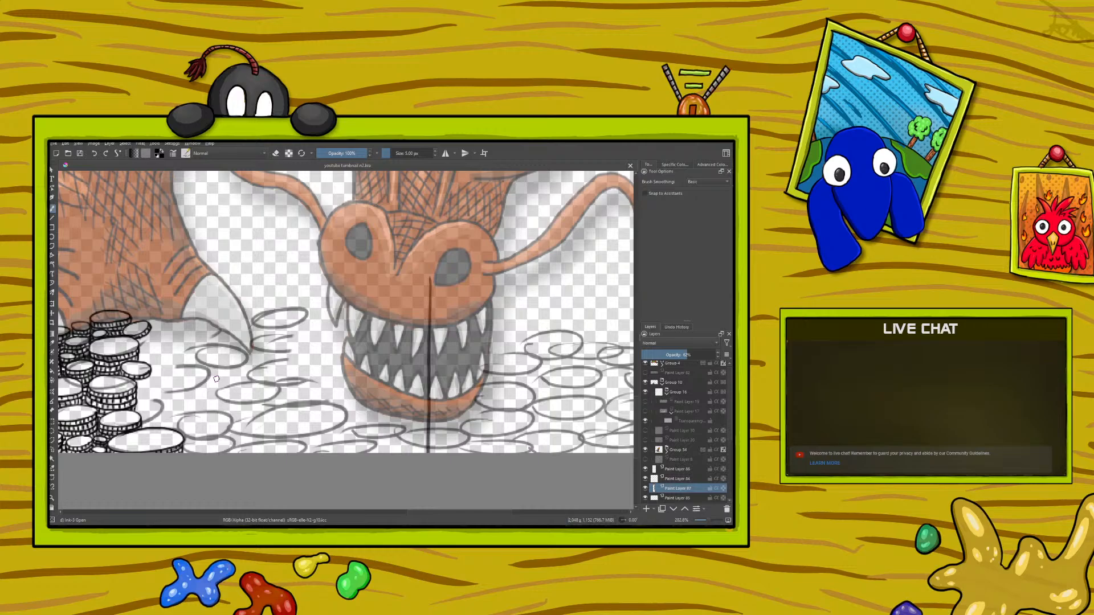
Step: Select the coin line-art layer and ink oval coin outlines over the sketch beside the tip of the dragon's claw
right_click(155, 311)
drag(148, 244, 102, 297)
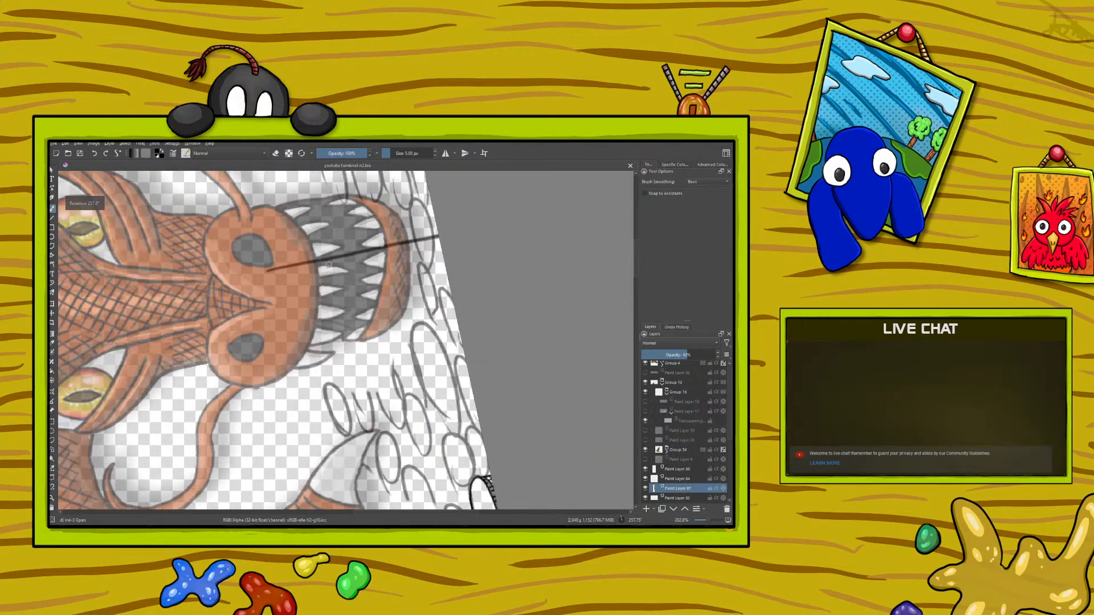
drag(635, 258, 639, 279)
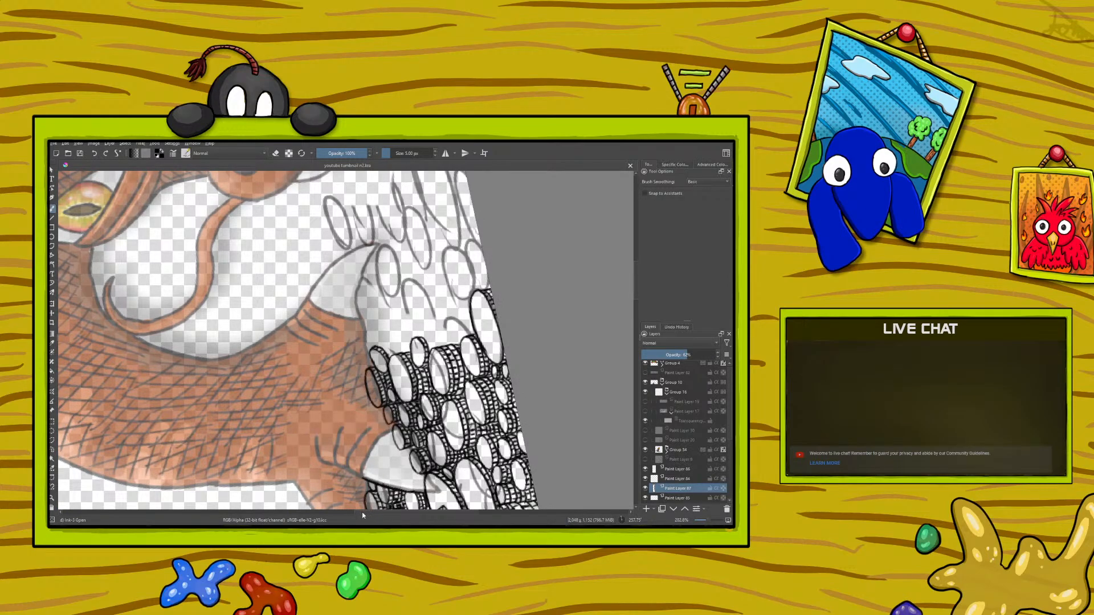
drag(362, 516, 376, 515)
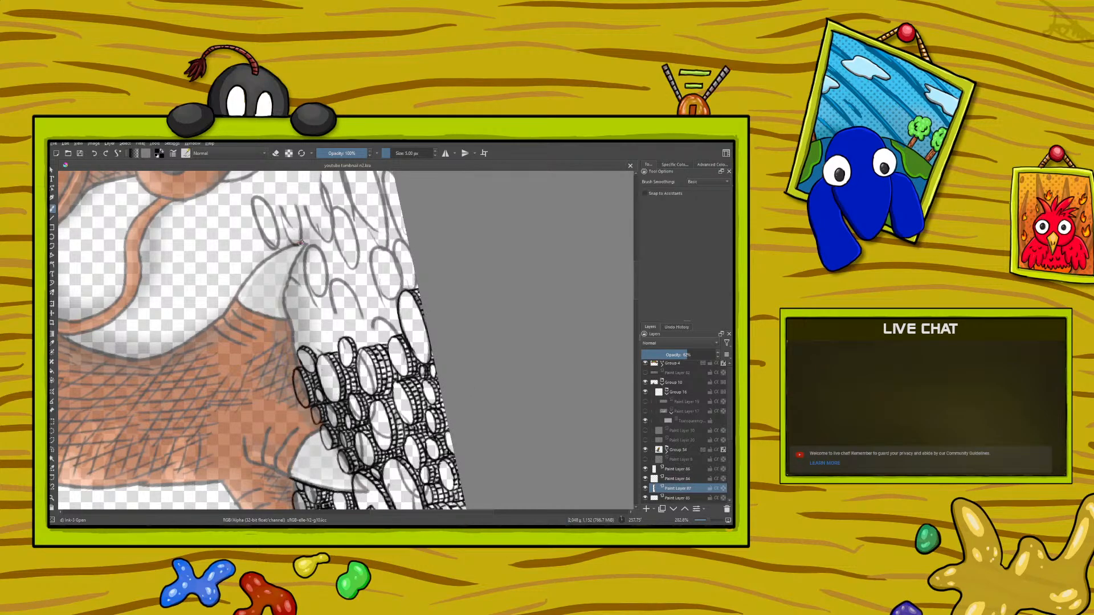
drag(636, 296, 636, 278)
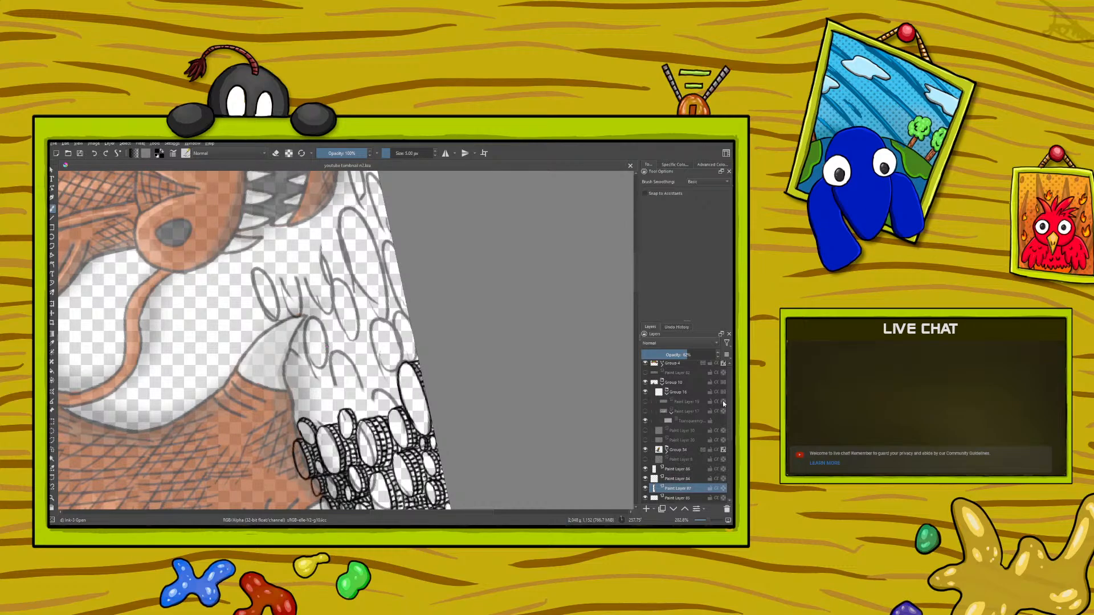
drag(732, 423, 731, 448)
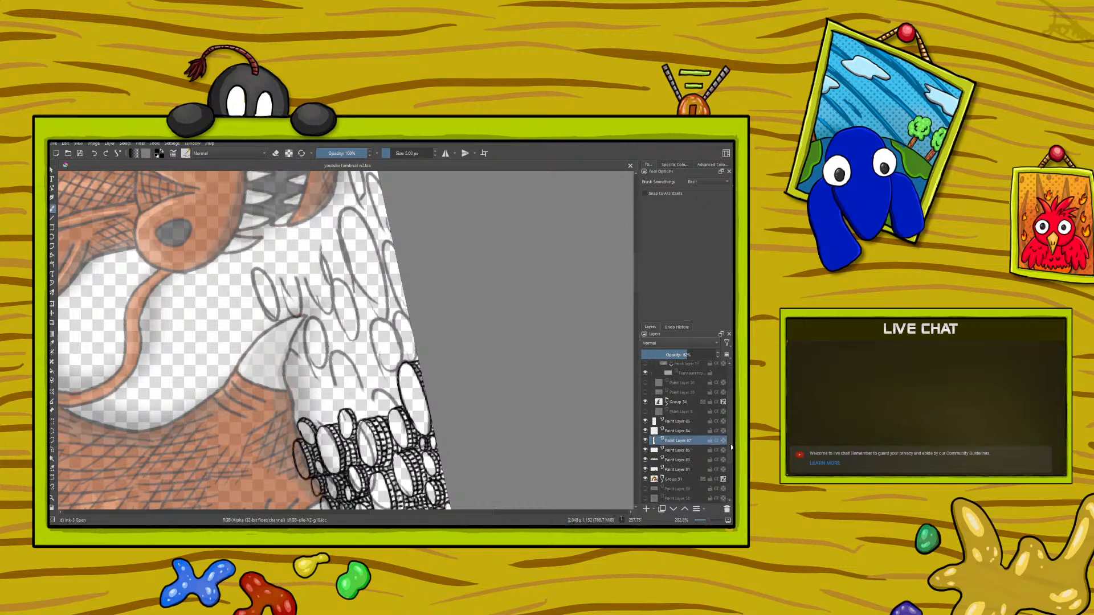
click(682, 460)
drag(708, 521, 709, 522)
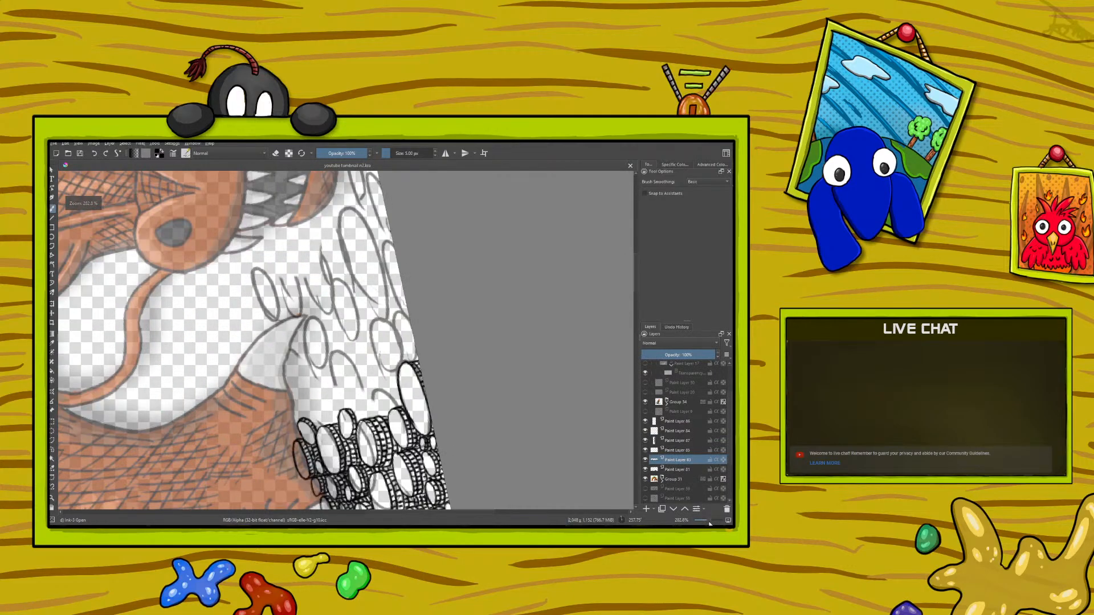
mouse_move(346, 370)
mouse_down()
mouse_move(349, 360)
mouse_move(357, 379)
mouse_move(337, 398)
mouse_move(330, 358)
mouse_up()
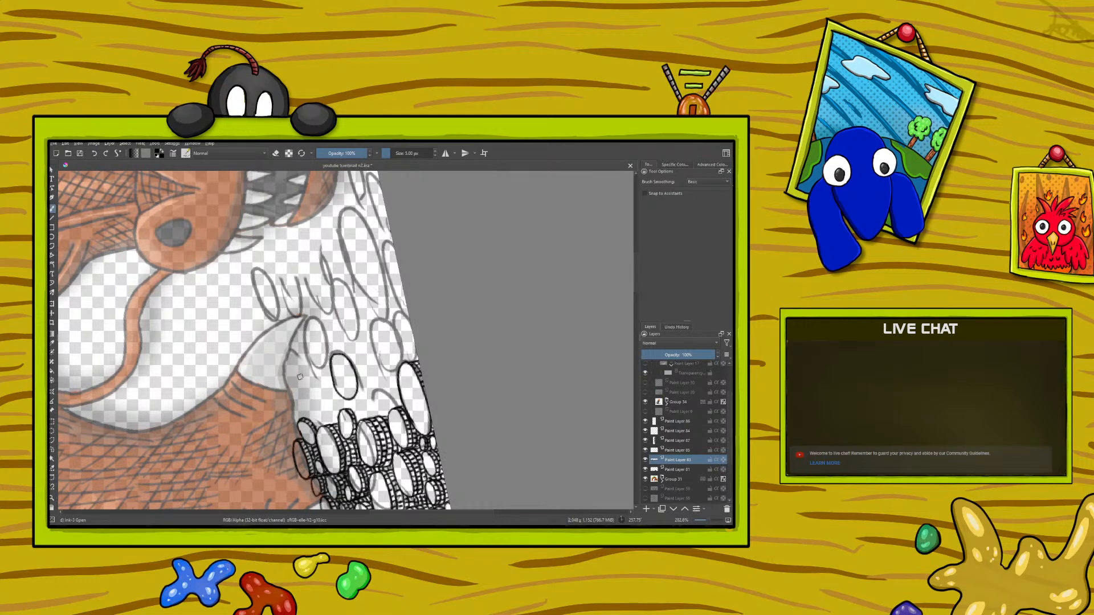
mouse_move(292, 353)
mouse_down()
mouse_move(280, 372)
mouse_move(289, 344)
mouse_move(293, 368)
mouse_up()
mouse_move(297, 330)
mouse_down()
mouse_move(301, 350)
mouse_move(291, 339)
mouse_move(318, 364)
mouse_move(323, 337)
mouse_move(311, 318)
mouse_move(306, 338)
mouse_up()
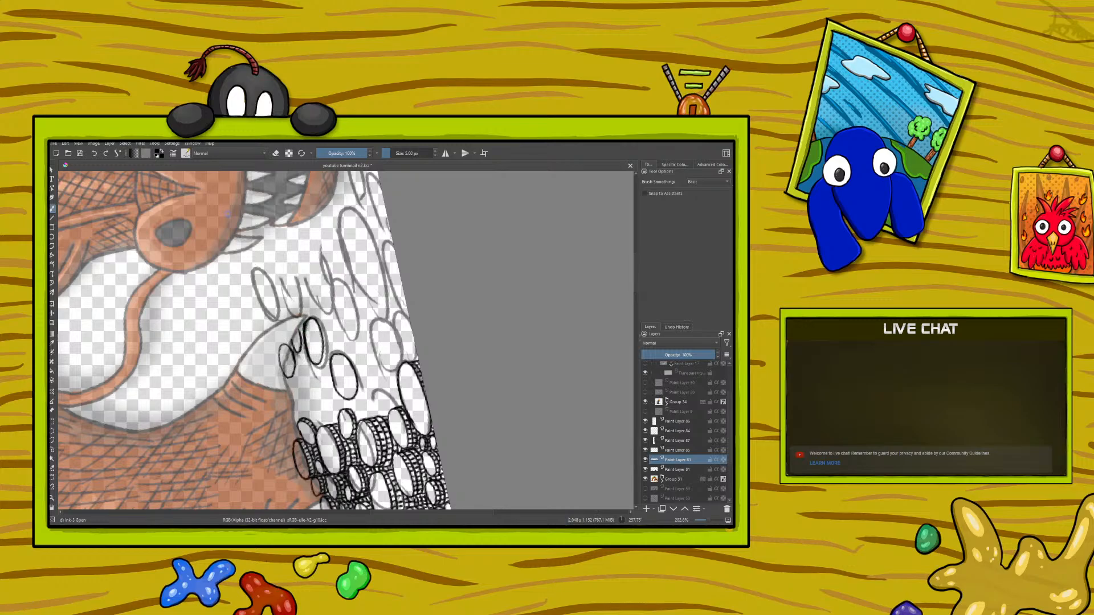
Step: Ink a small loose coin and a row of small overlapping coins along the edge of the dragon's claw
key(e)
click(277, 154)
mouse_move(306, 393)
mouse_down()
mouse_move(313, 410)
mouse_move(314, 384)
mouse_move(307, 405)
mouse_up()
right_click(228, 352)
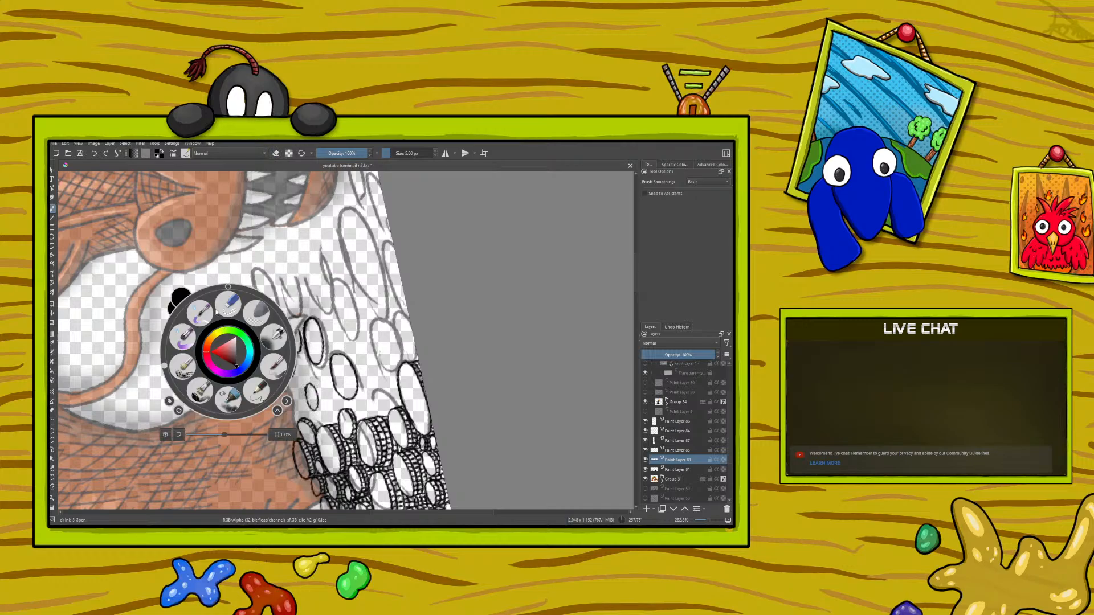
drag(164, 369, 461, 363)
right_click(460, 363)
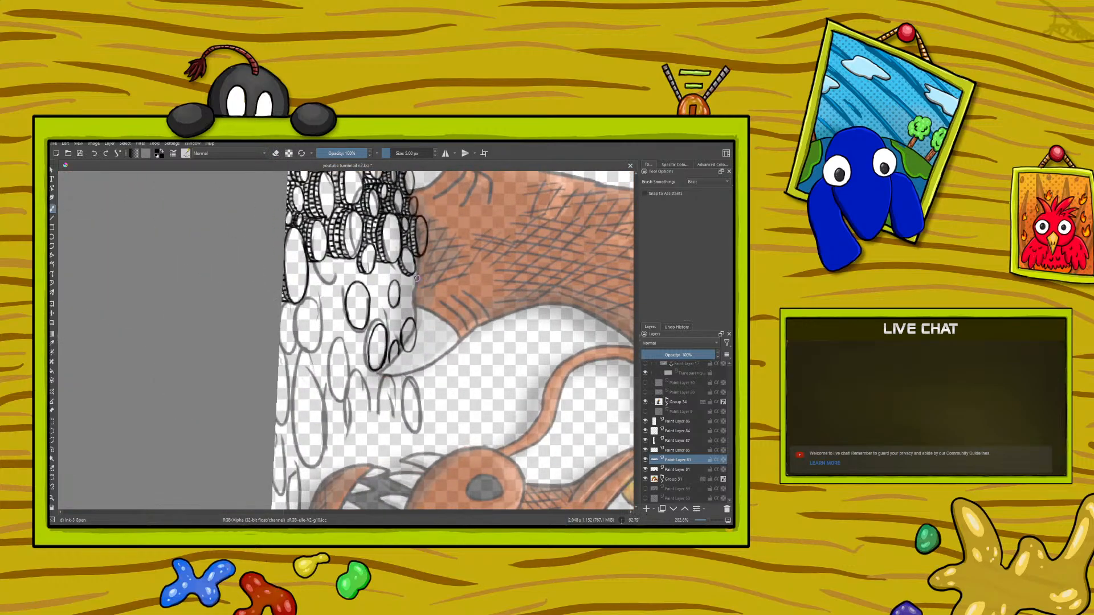
mouse_move(418, 273)
mouse_down()
mouse_move(417, 300)
mouse_move(417, 272)
mouse_up()
drag(410, 317, 408, 303)
Step: Select the layer holding the gem line art, hiding and showing it to check which objects it contains
click(674, 432)
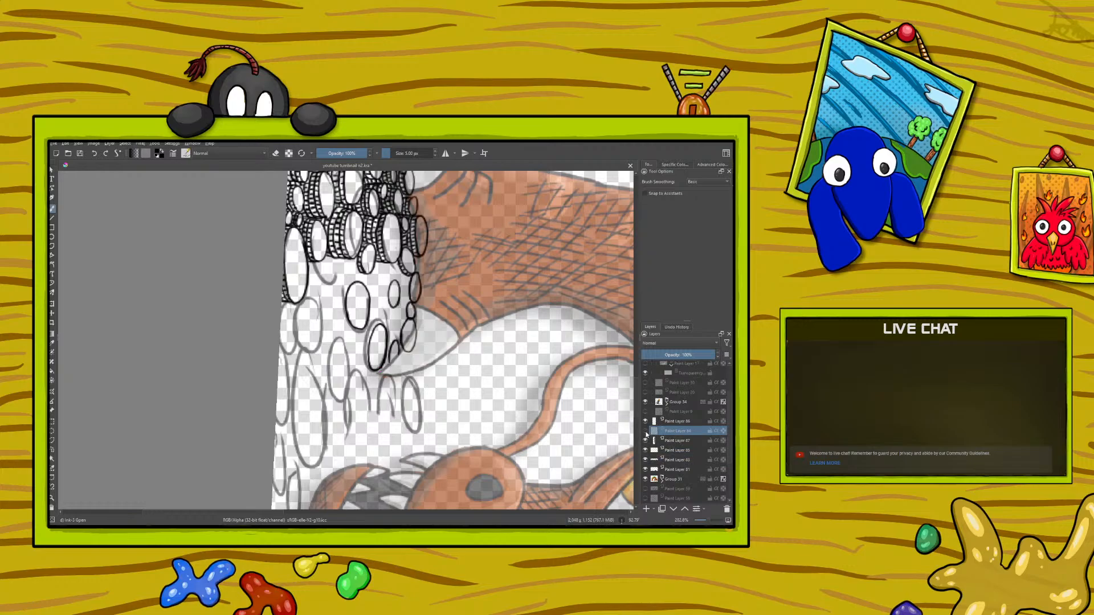
drag(636, 395, 641, 356)
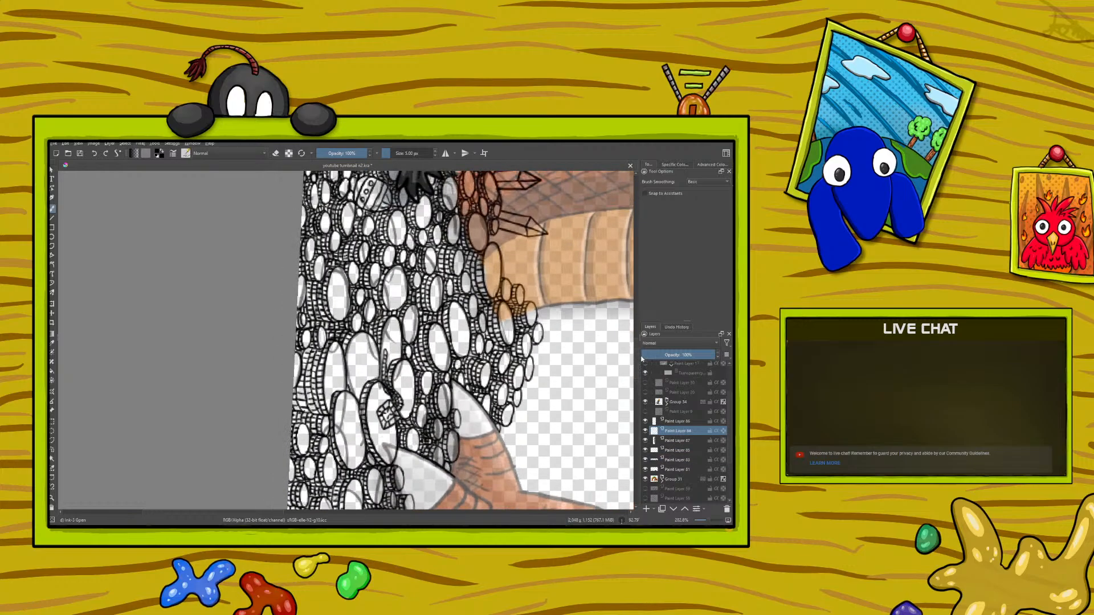
click(645, 431)
click(645, 432)
drag(636, 372, 643, 406)
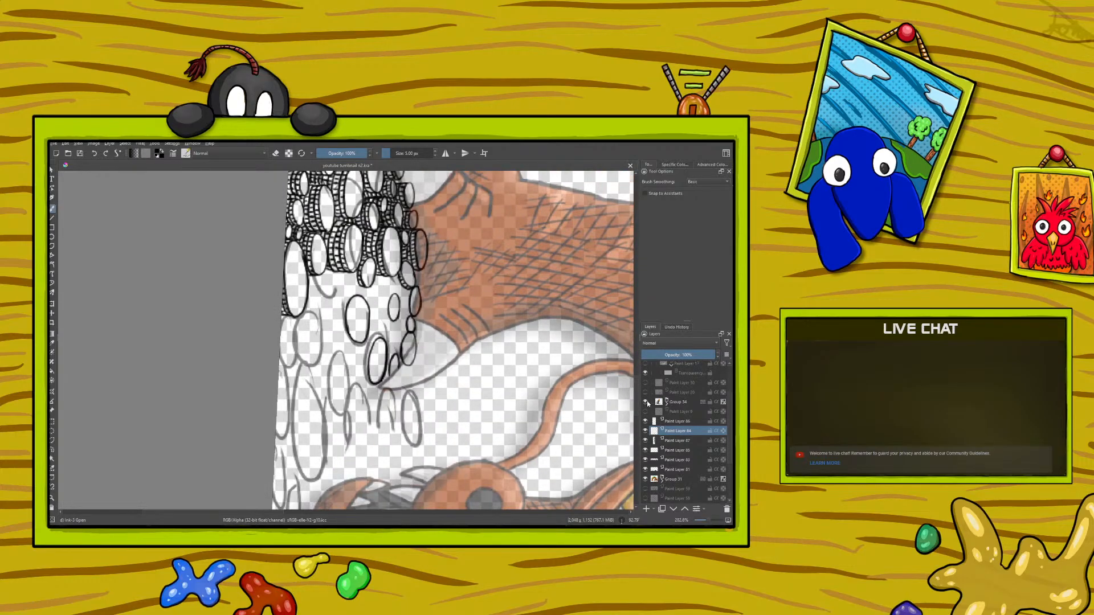
Step: Ink a small faceted gem over the sketched coins between the dragon's claw and its jaw
right_click(255, 394)
drag(320, 398, 268, 319)
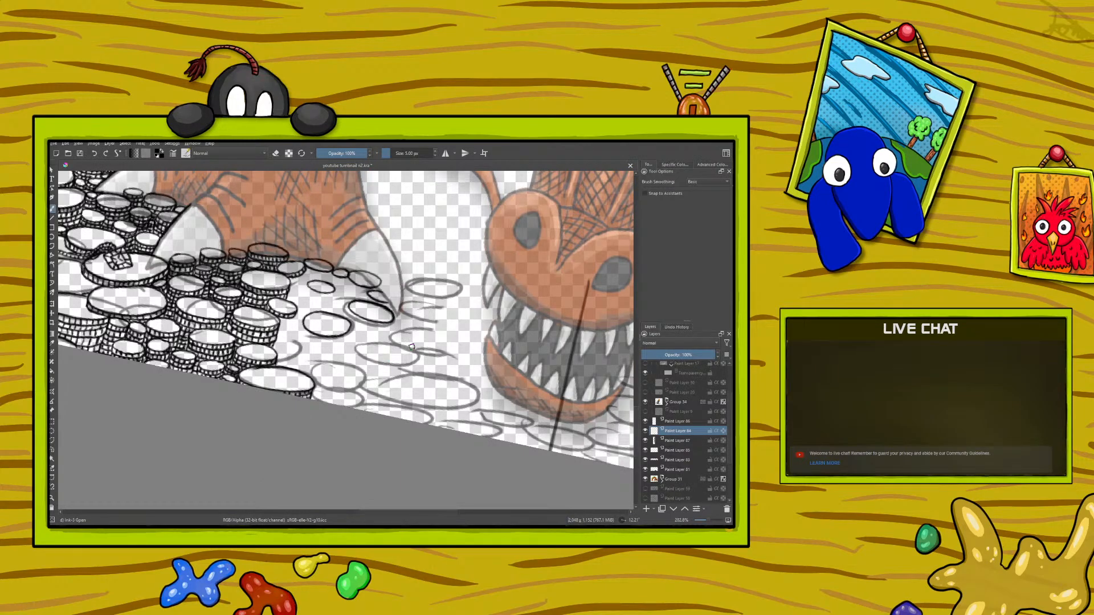
mouse_move(408, 371)
mouse_down()
mouse_move(410, 352)
mouse_move(394, 353)
mouse_up()
click(277, 154)
right_click(274, 370)
drag(272, 307, 330, 393)
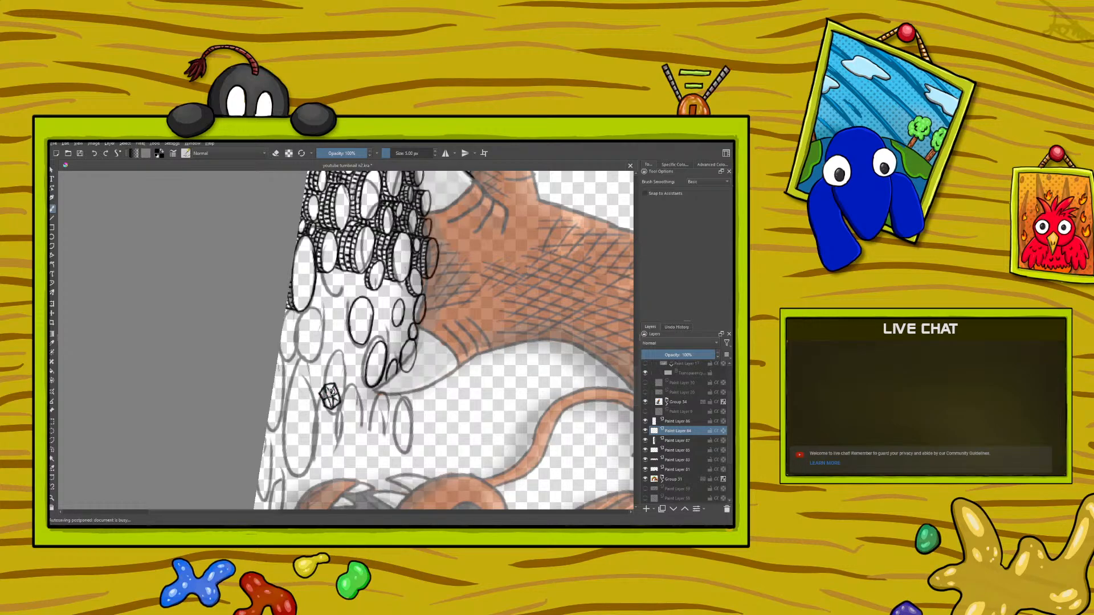
Step: Ink an upright pointed crystal with facet lines between the small gem and the dragon's jaw
right_click(265, 343)
drag(329, 355, 263, 295)
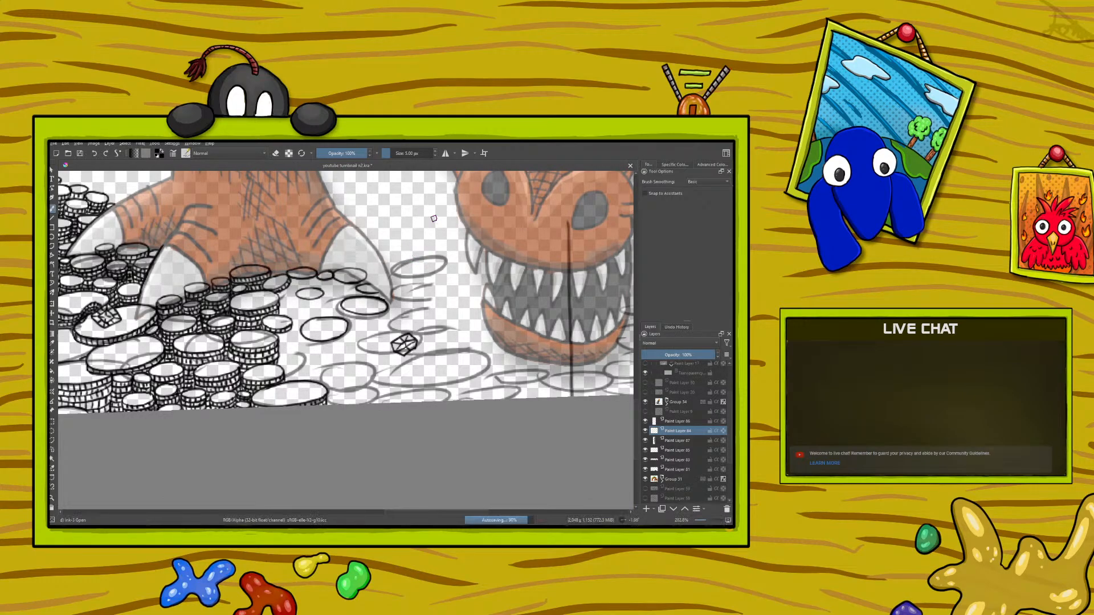
scroll(635, 399, up, 3)
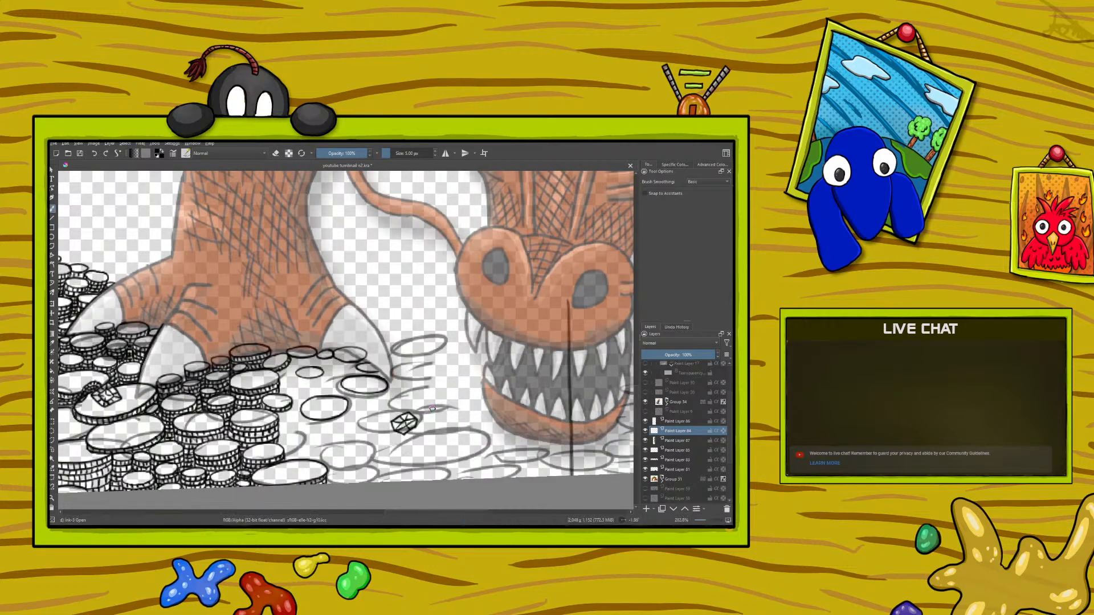
mouse_move(429, 405)
mouse_down()
mouse_move(436, 368)
mouse_move(446, 406)
mouse_move(442, 383)
mouse_up()
right_click(316, 413)
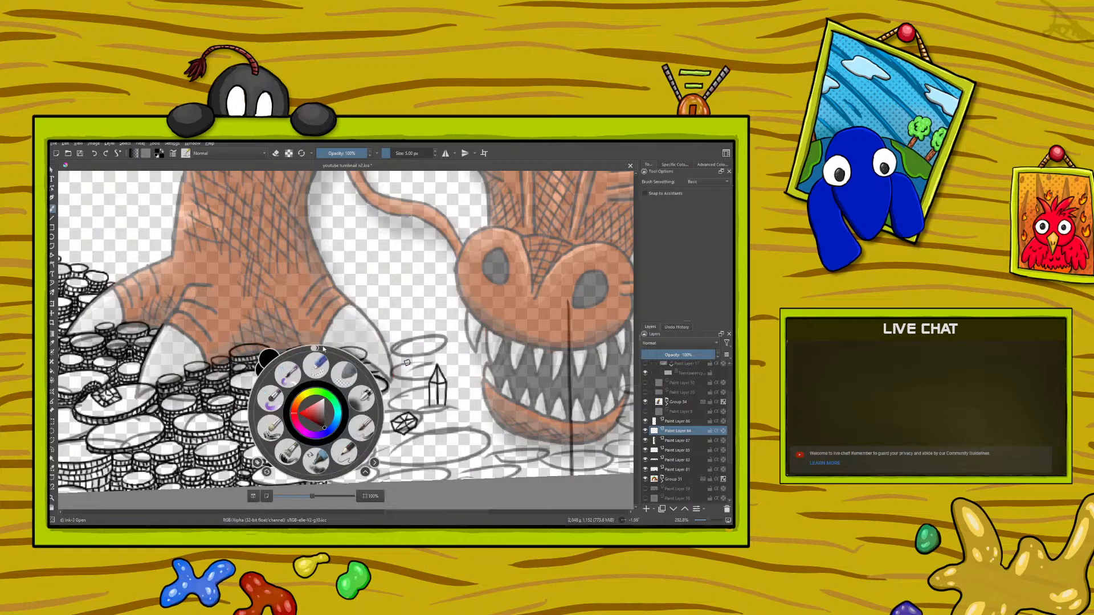
drag(316, 348, 371, 410)
click(166, 264)
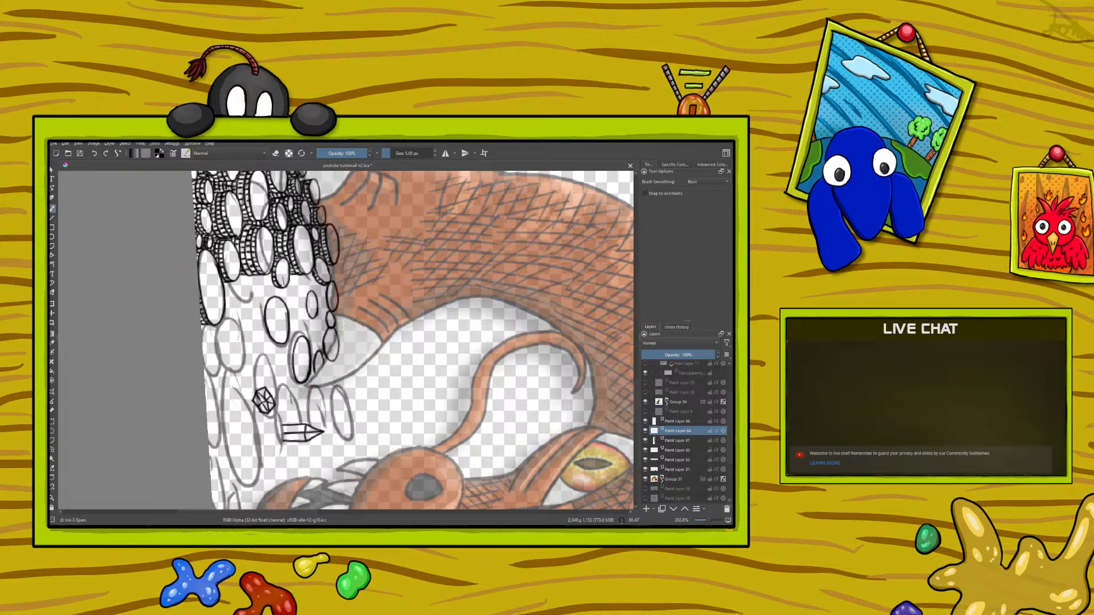
Step: Ink a second, smaller pointed crystal beside the first one, on the side facing the dragon's jaw
right_click(304, 413)
drag(369, 405, 289, 463)
drag(313, 431, 313, 437)
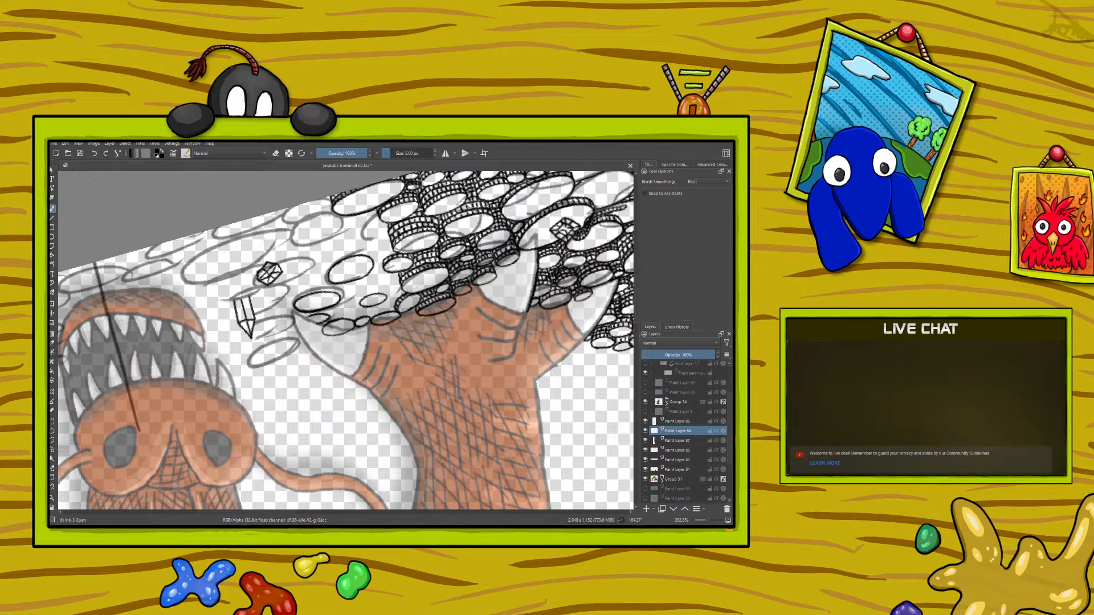
mouse_move(227, 302)
mouse_down()
mouse_move(215, 335)
mouse_move(216, 300)
mouse_move(220, 319)
mouse_up()
right_click(197, 353)
drag(215, 415, 337, 450)
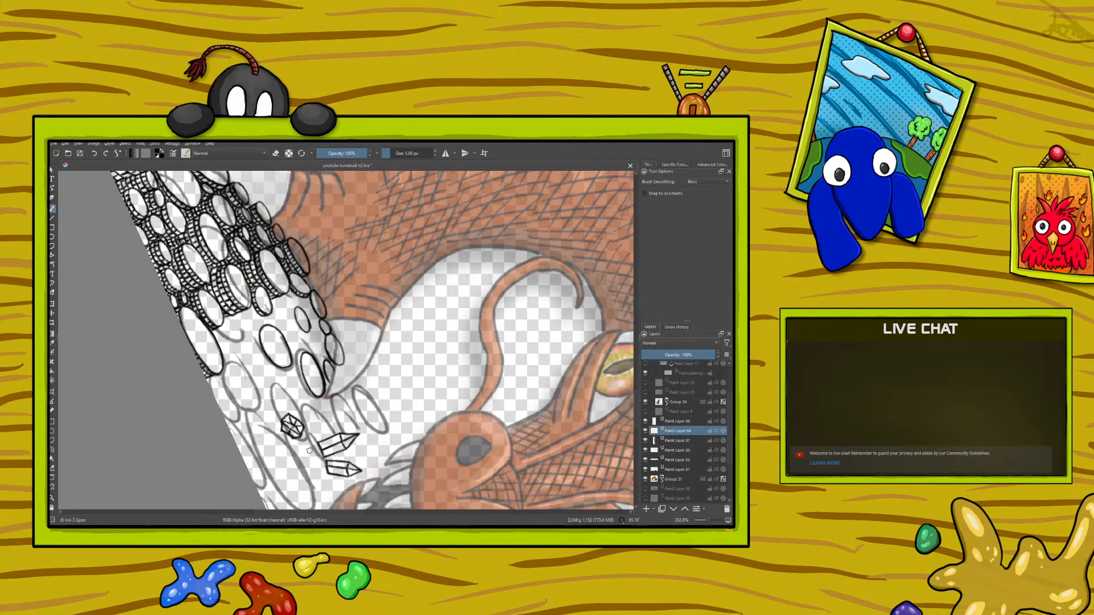
Step: Switch back to the coin line-art layer and ink oval coin outlines around the faceted gem
click(678, 460)
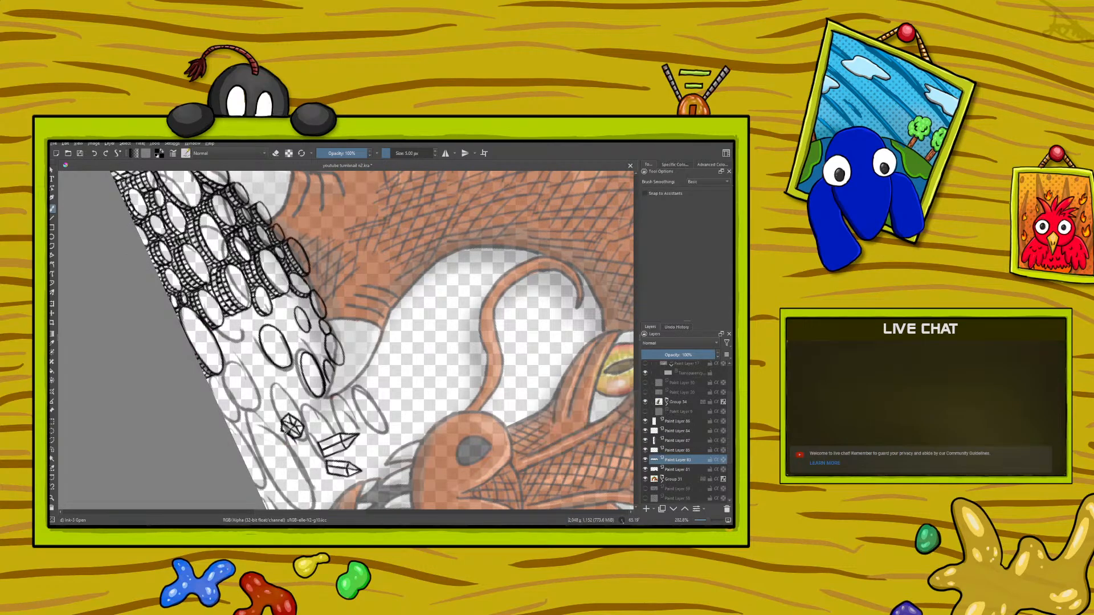
mouse_move(277, 433)
mouse_down()
mouse_move(285, 454)
mouse_move(297, 450)
mouse_move(281, 425)
mouse_up()
mouse_move(278, 429)
mouse_down()
mouse_move(272, 391)
mouse_move(300, 425)
mouse_move(283, 416)
mouse_move(276, 392)
mouse_move(279, 405)
mouse_up()
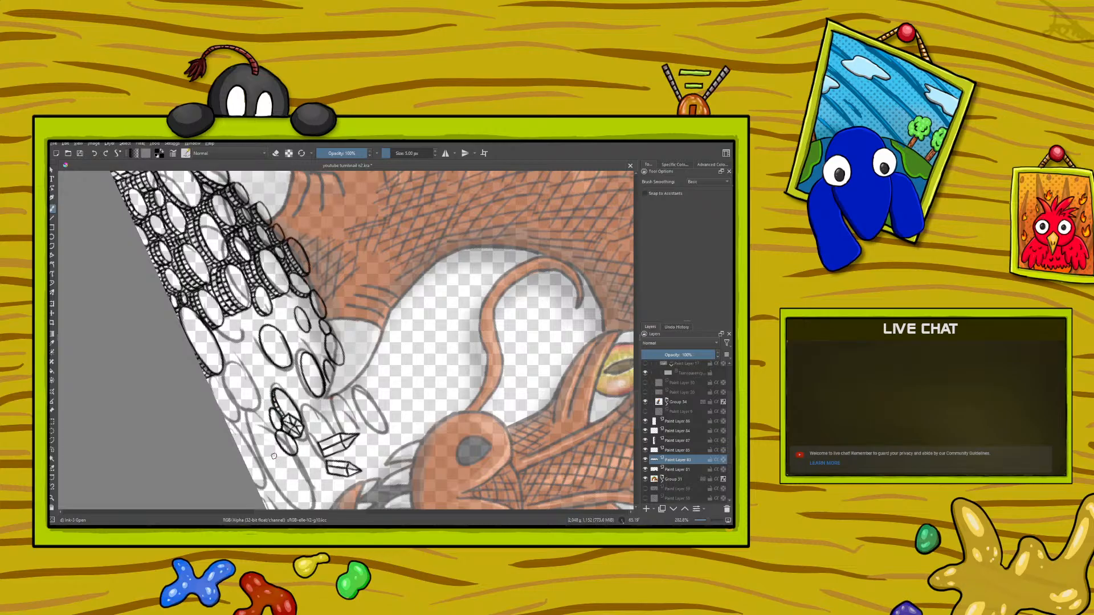
Step: Ink coins at the base of the two crystals and add ridged rims to them and the coins around the gem
right_click(238, 407)
drag(296, 381, 202, 351)
click(143, 309)
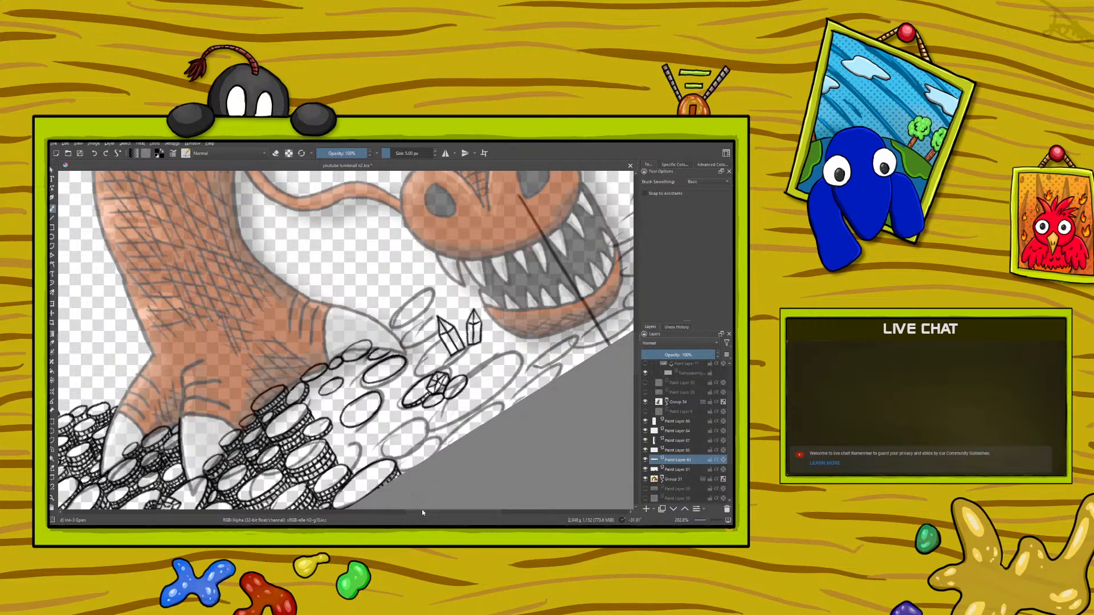
drag(436, 512, 457, 510)
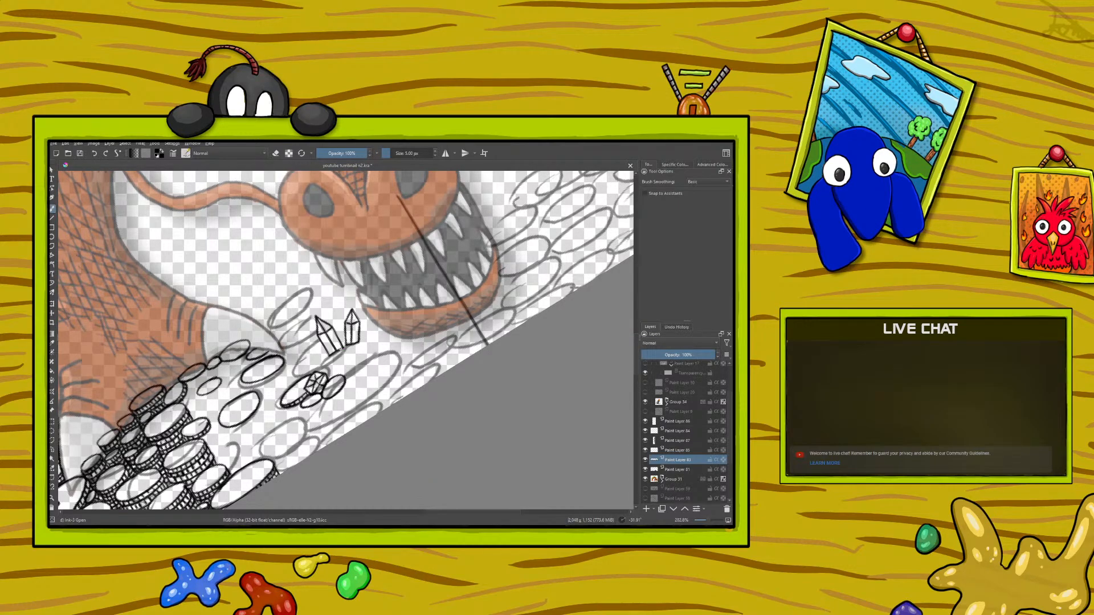
drag(328, 365, 365, 340)
drag(335, 364, 347, 360)
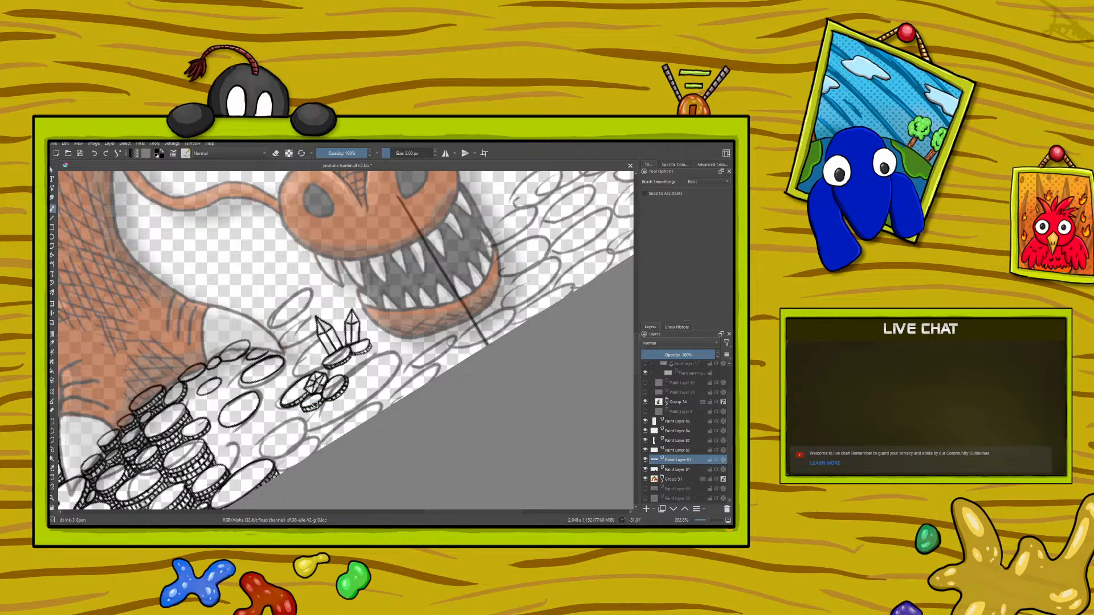
Step: Add thickness and ridged rims to the small coins at the tip of the dragon's claw
right_click(217, 399)
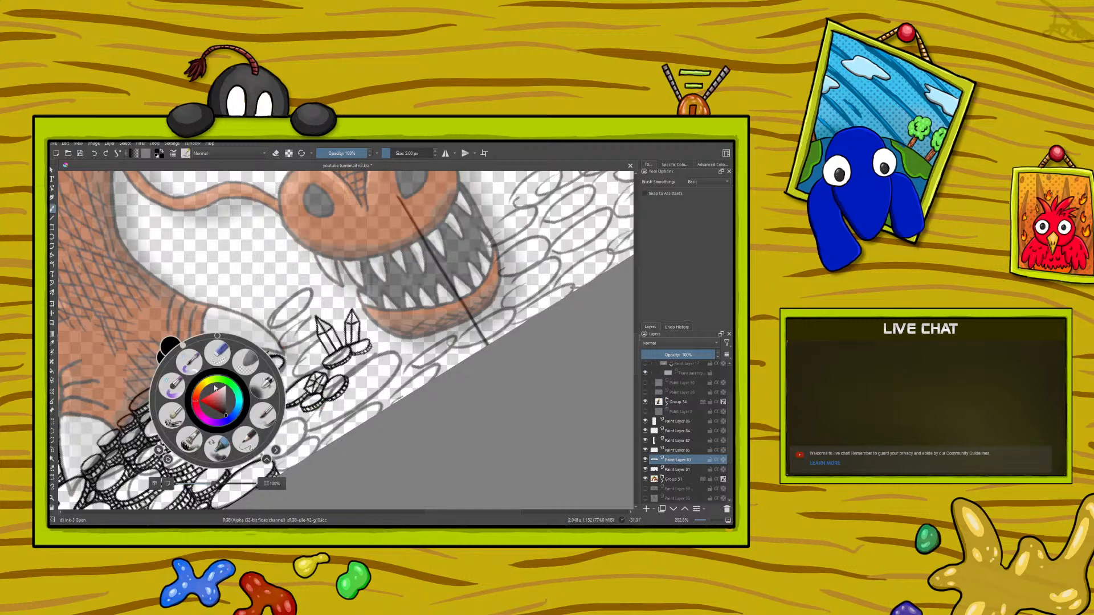
drag(183, 345, 151, 395)
click(113, 302)
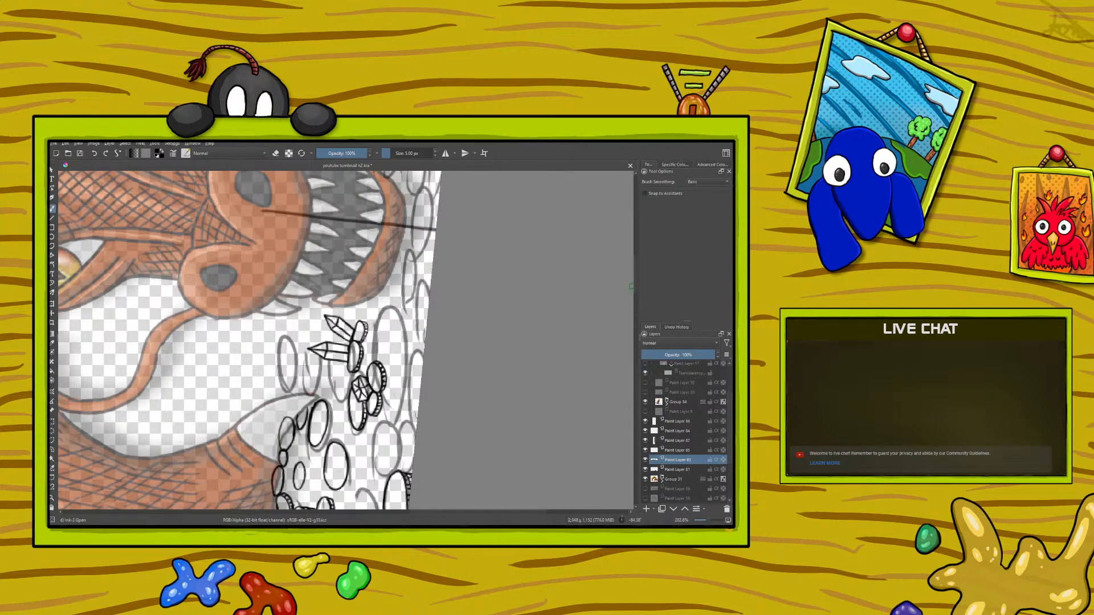
scroll(637, 291, down, 4)
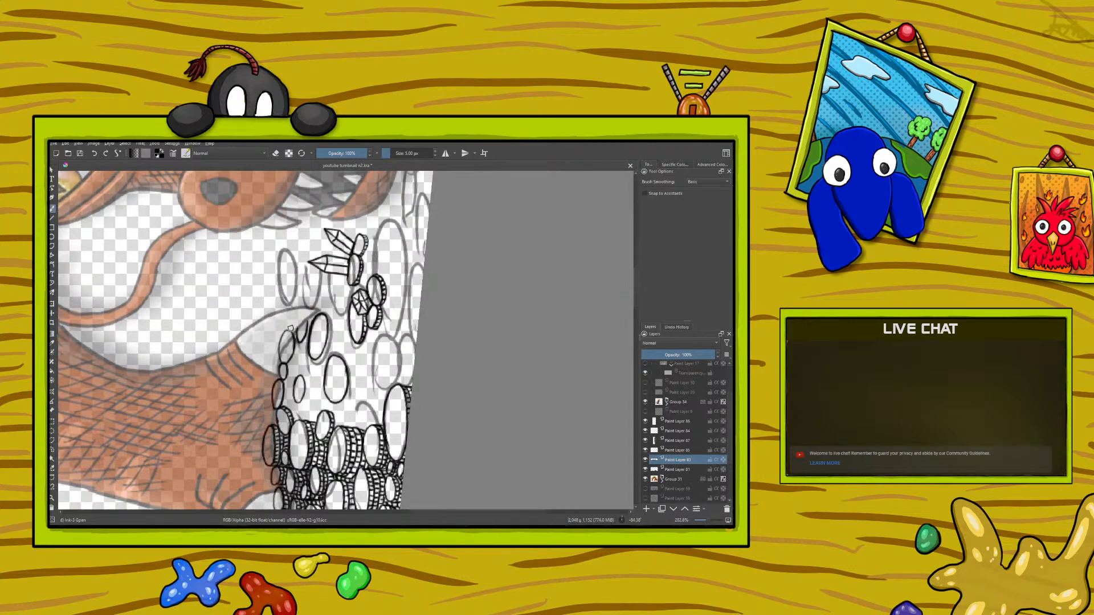
drag(296, 335, 285, 363)
Step: Add ridged rims to the loose oval coins between the dragon's claw and the finished coin stacks
right_click(211, 349)
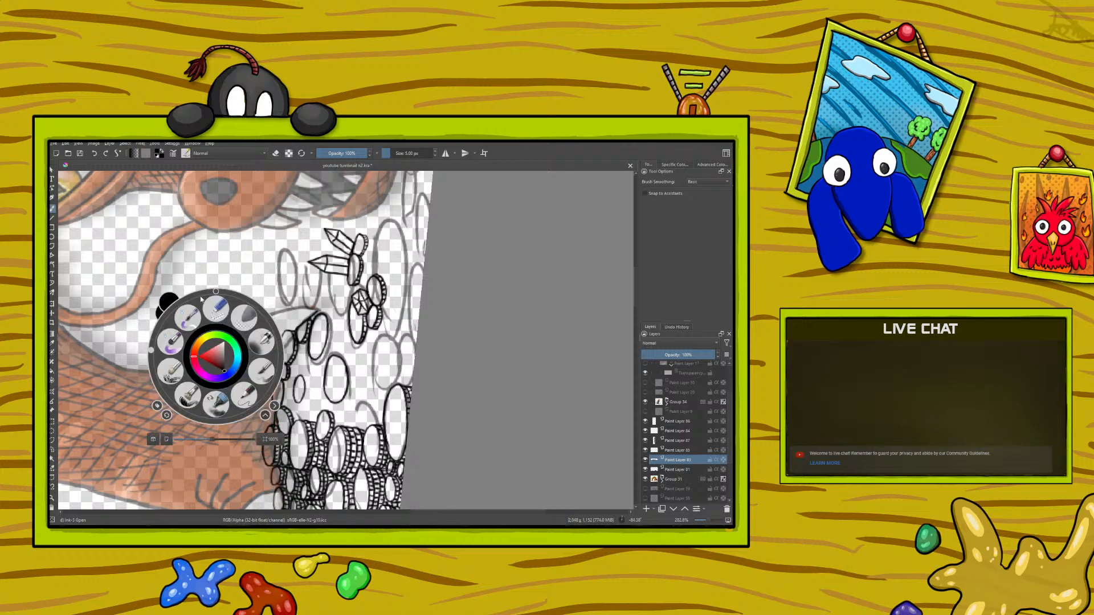
drag(153, 360, 282, 359)
click(226, 224)
drag(637, 395, 638, 378)
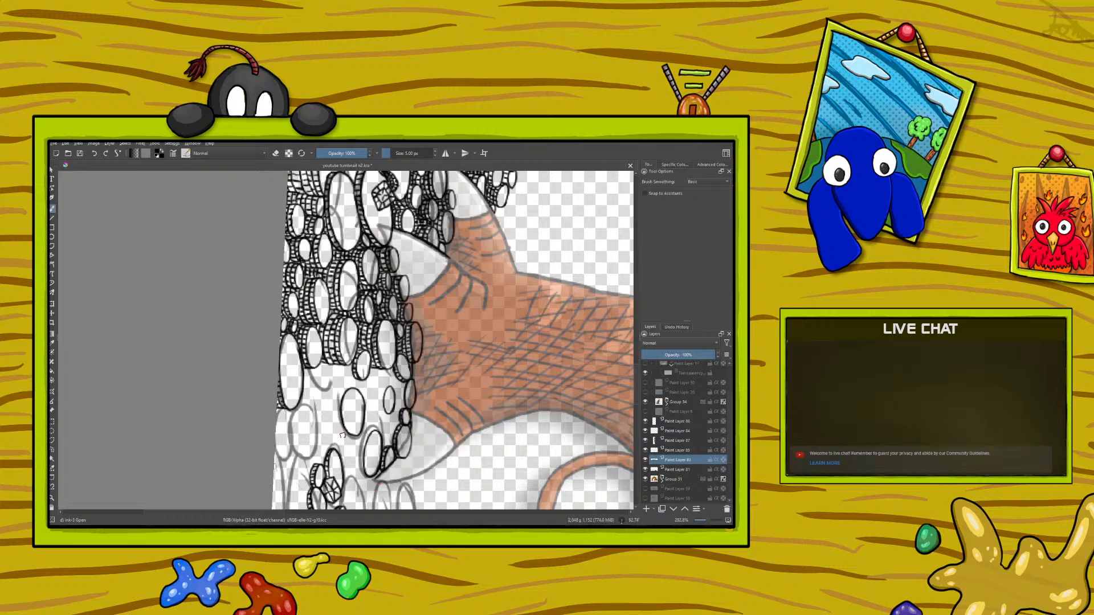
drag(347, 437, 335, 406)
right_click(262, 391)
mouse_move(326, 393)
mouse_down()
mouse_move(319, 358)
mouse_move(212, 349)
mouse_move(199, 407)
mouse_up()
right_click(199, 406)
drag(631, 302, 637, 263)
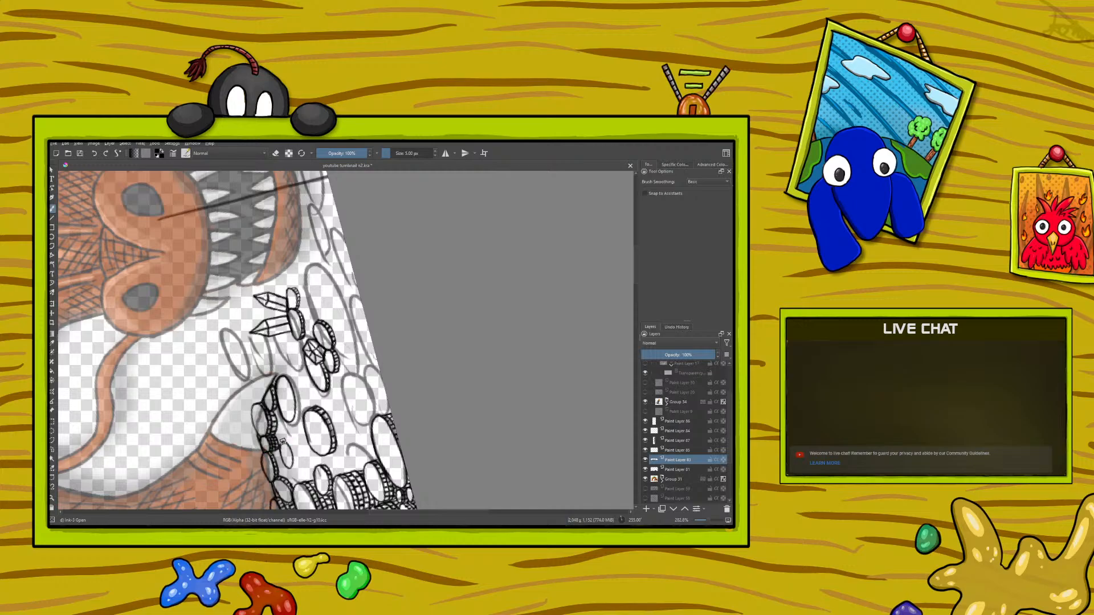
Step: Ink an oval coin outline over the sketch just beyond the tip of the dragon's claw
right_click(276, 470)
drag(148, 382, 263, 366)
click(161, 286)
drag(294, 513, 313, 510)
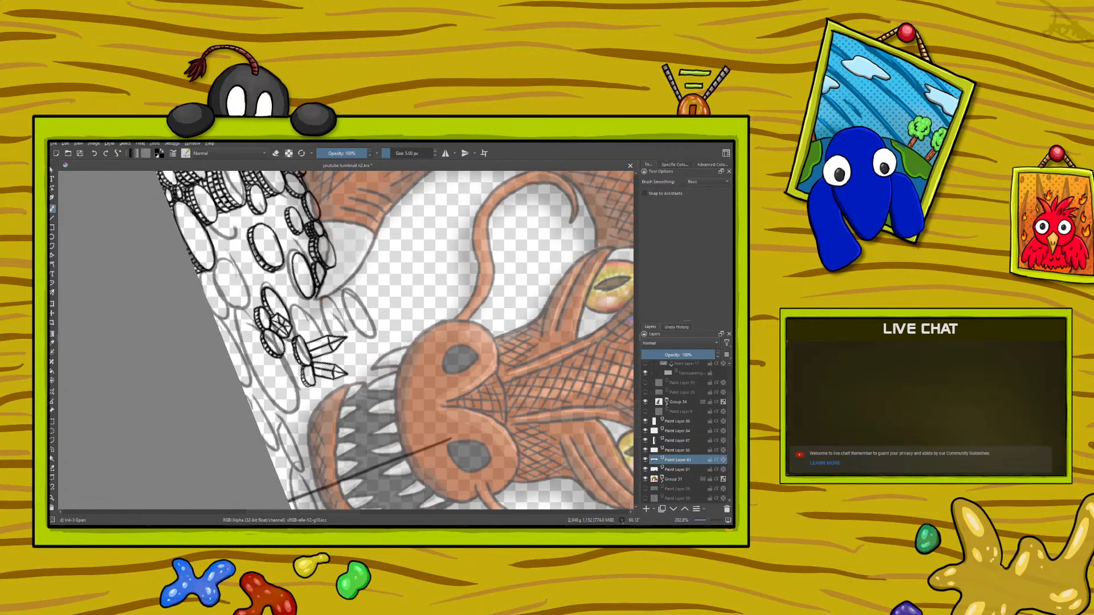
scroll(637, 402, up, 3)
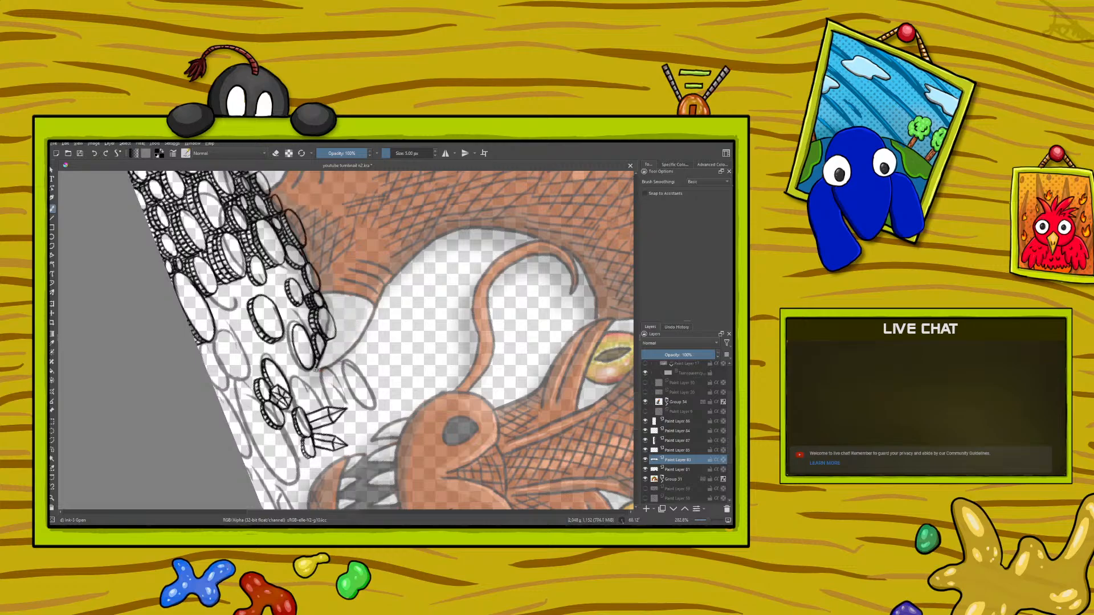
drag(325, 369, 336, 363)
mouse_move(352, 365)
mouse_down()
mouse_move(368, 407)
mouse_move(349, 396)
mouse_move(342, 366)
mouse_up()
right_click(313, 399)
click(226, 239)
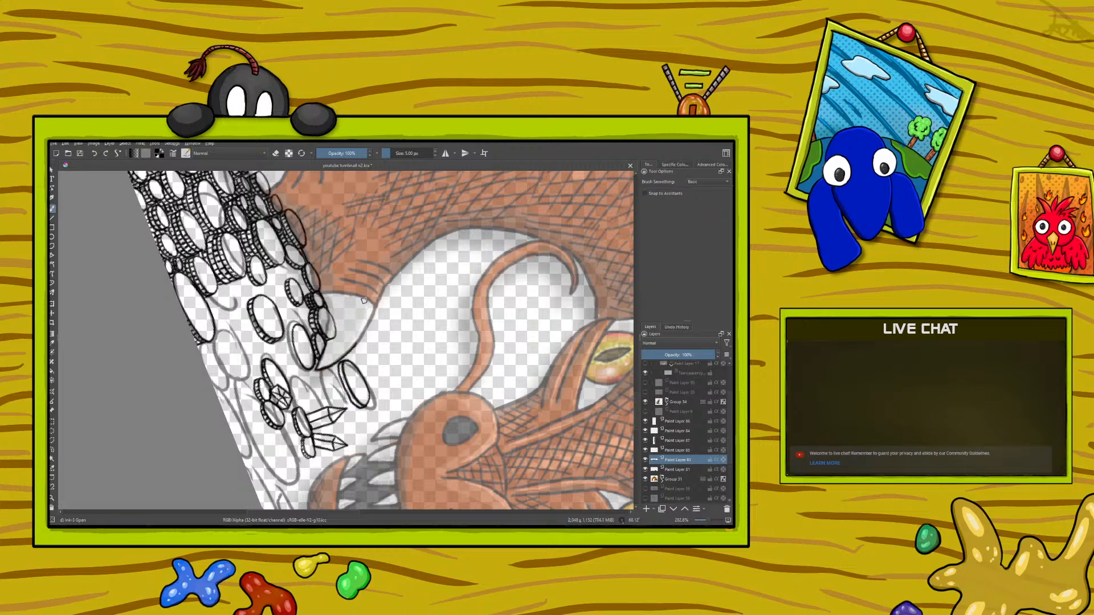
Step: Add thickness and a ridged rim to the coin just beyond the dragon's claw tip
drag(344, 386, 356, 399)
right_click(254, 311)
drag(315, 286, 149, 199)
click(149, 200)
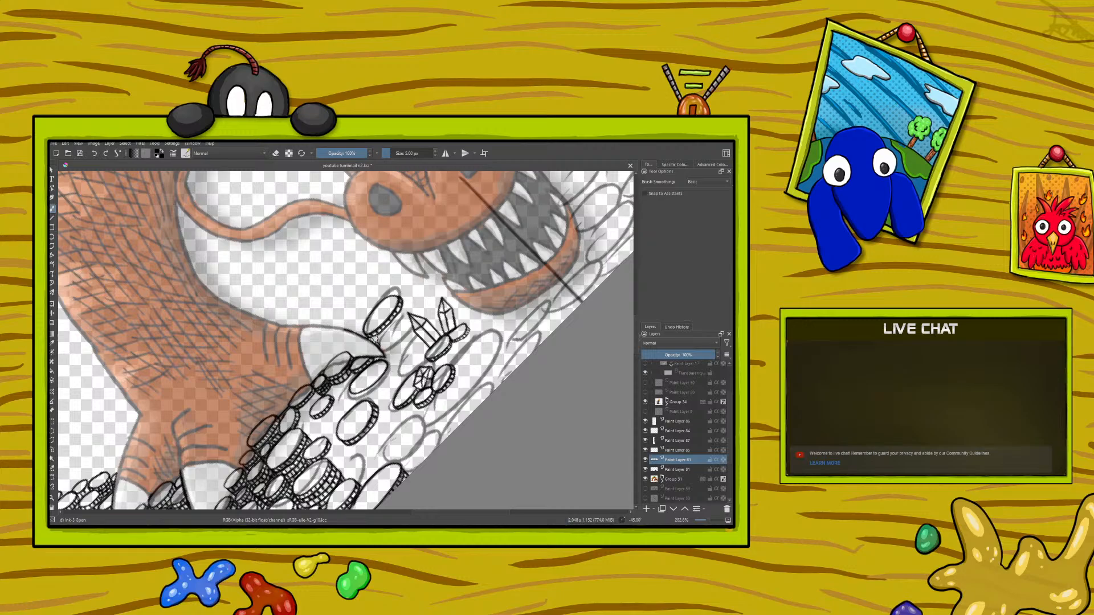
click(94, 154)
drag(373, 341, 407, 307)
right_click(264, 377)
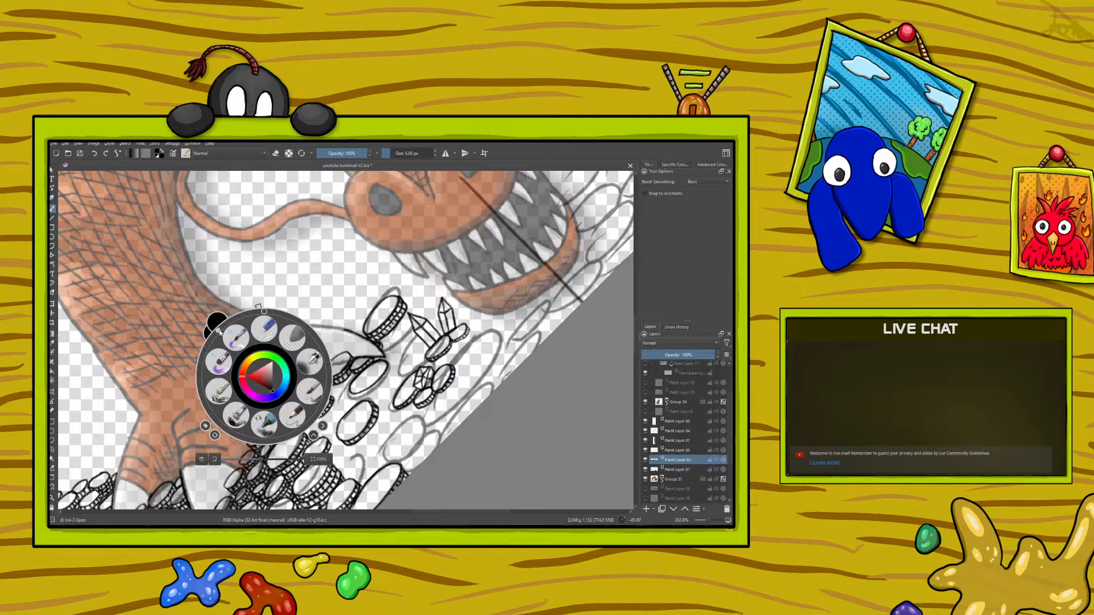
click(262, 322)
Step: Ink small oval coins between the crystals and the dragon's mouth
drag(270, 285, 432, 304)
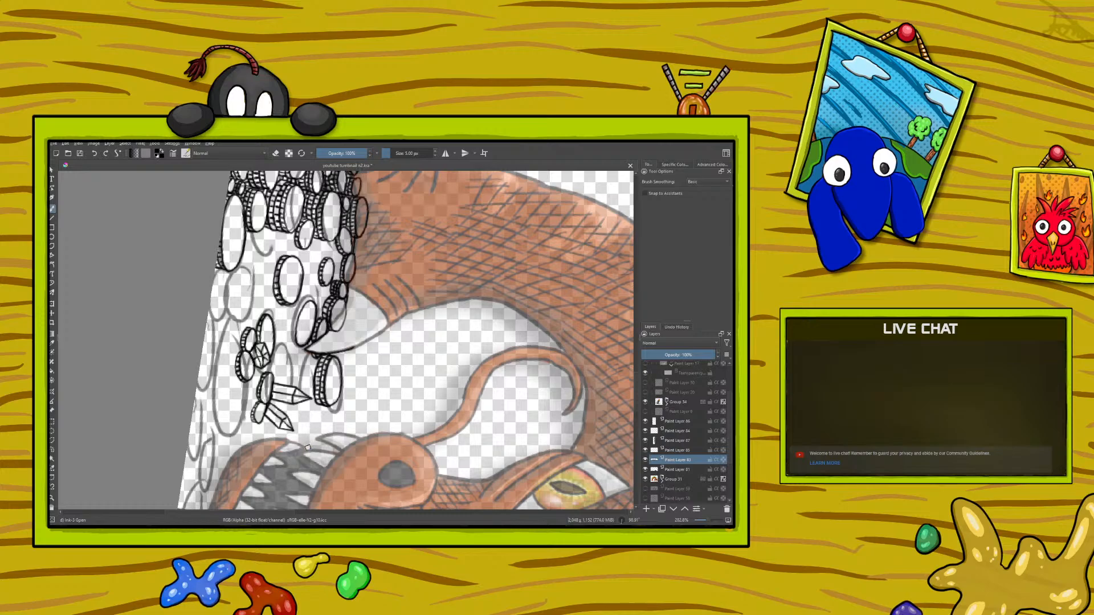
mouse_move(309, 448)
mouse_down()
mouse_move(304, 430)
mouse_move(295, 449)
mouse_up()
mouse_move(321, 416)
mouse_down()
mouse_move(320, 431)
mouse_move(315, 406)
mouse_move(308, 415)
mouse_move(311, 437)
mouse_move(308, 414)
mouse_move(300, 447)
mouse_up()
right_click(195, 414)
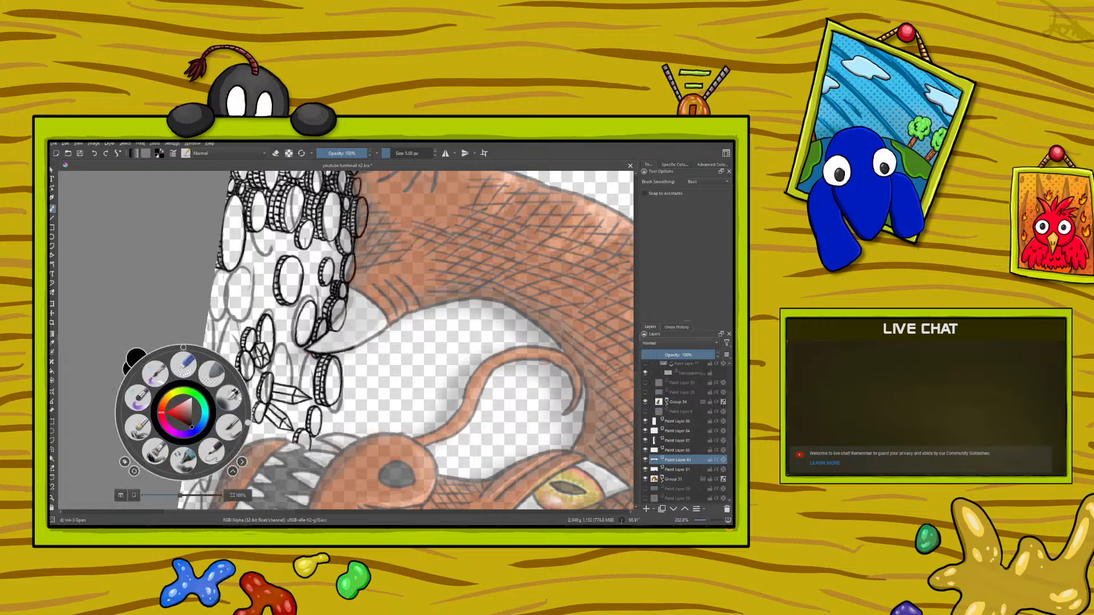
Step: Add ridged rims to the small coins beside the crystals and ink another small coin next to them
drag(249, 424, 134, 412)
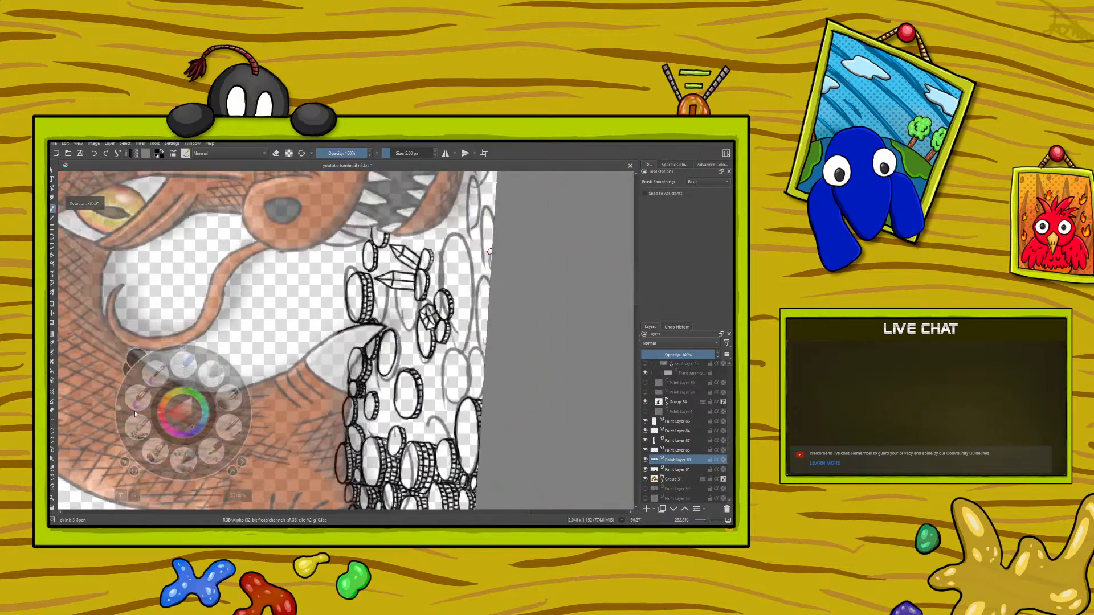
drag(400, 512, 416, 511)
mouse_move(636, 296)
mouse_down()
mouse_move(637, 356)
mouse_move(618, 268)
mouse_up()
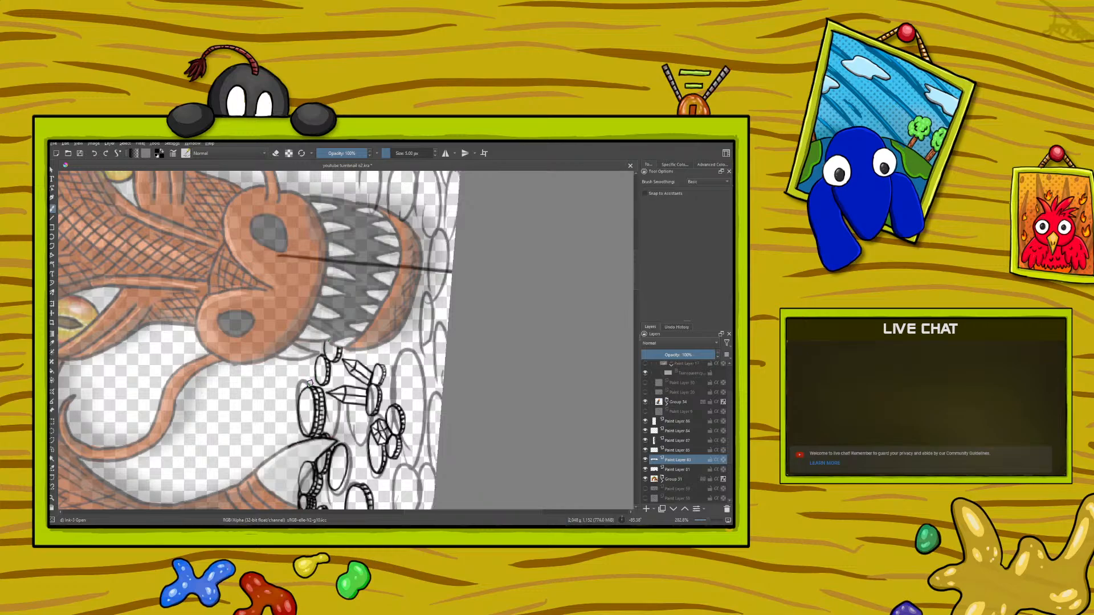
mouse_move(312, 383)
mouse_down()
mouse_move(303, 380)
mouse_move(308, 365)
mouse_up()
drag(424, 511, 433, 510)
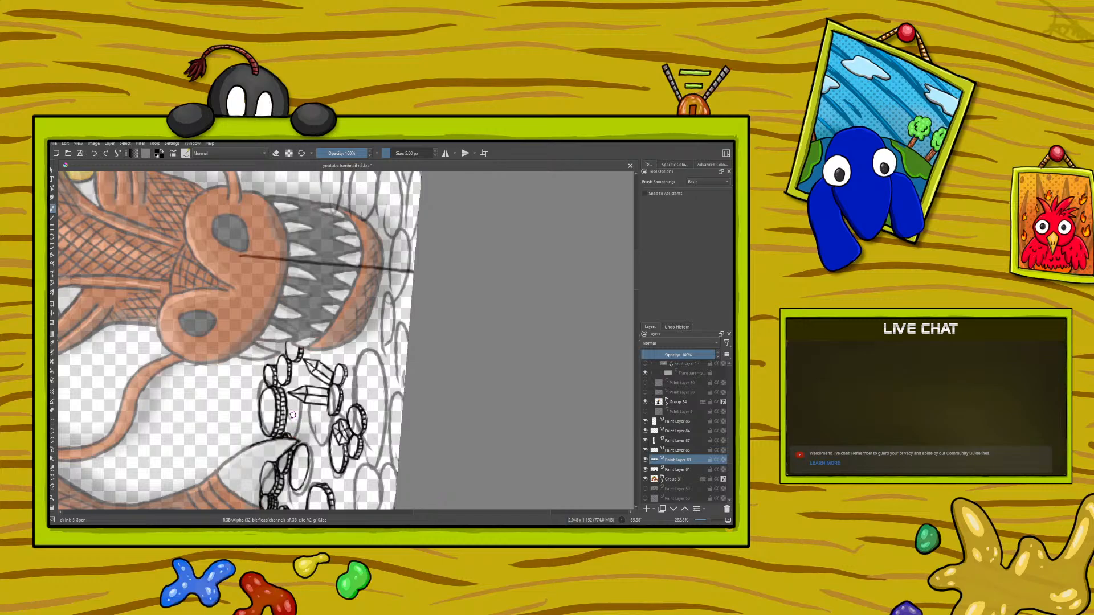
Step: Build the coin beside the claw tip into a taller stack with additional ridged rims
mouse_move(295, 416)
mouse_down()
mouse_move(295, 439)
mouse_move(306, 424)
mouse_move(298, 406)
mouse_move(294, 422)
mouse_up()
click(276, 153)
right_click(251, 317)
drag(185, 311, 223, 233)
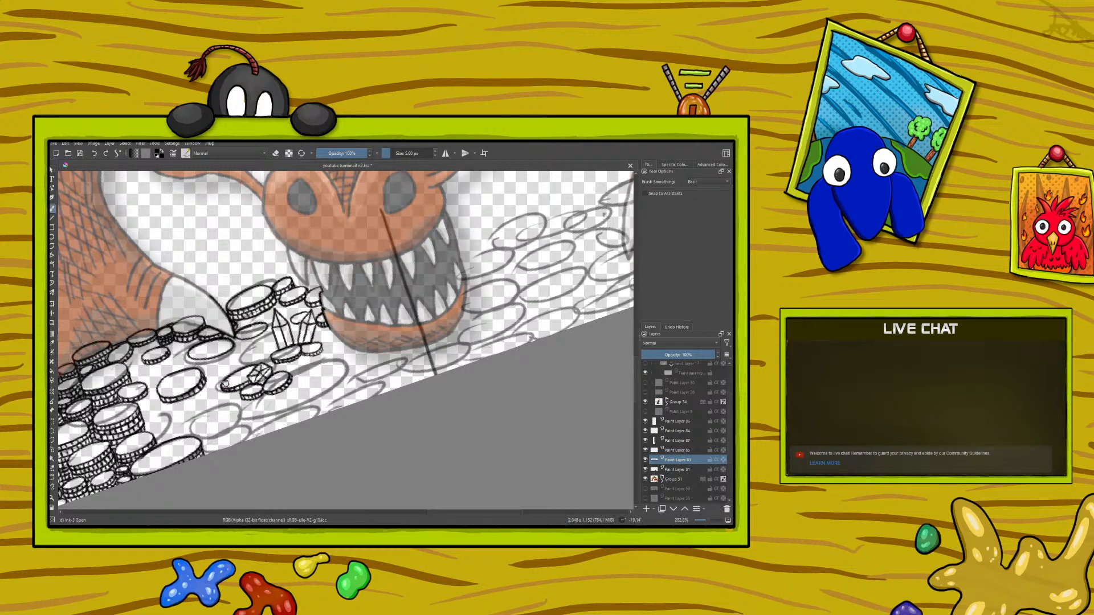
Step: Ink an oval coin with a thick edge along the canvas border, beside the large finished coin below the gem
right_click(212, 337)
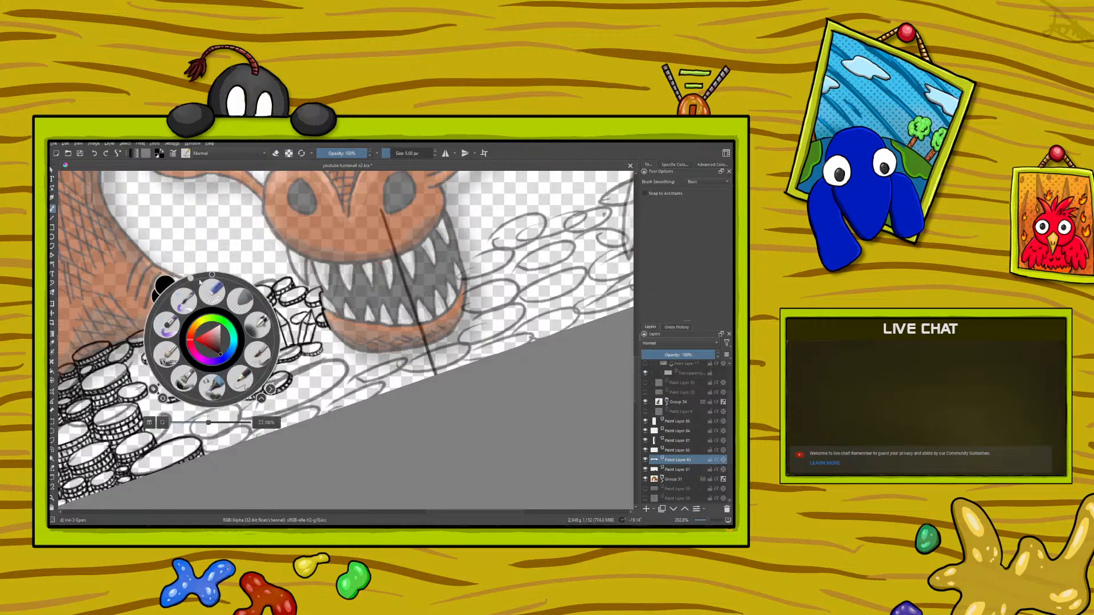
drag(199, 281, 290, 359)
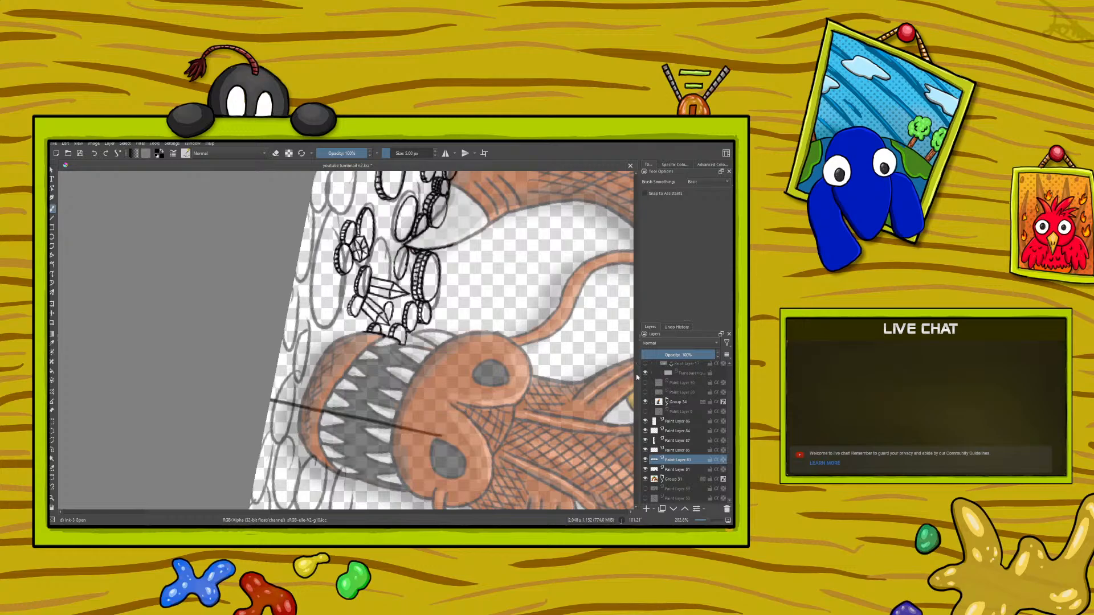
scroll(636, 378, up, 5)
mouse_move(346, 339)
mouse_down()
mouse_move(350, 362)
mouse_move(335, 367)
mouse_move(337, 330)
mouse_move(353, 341)
mouse_up()
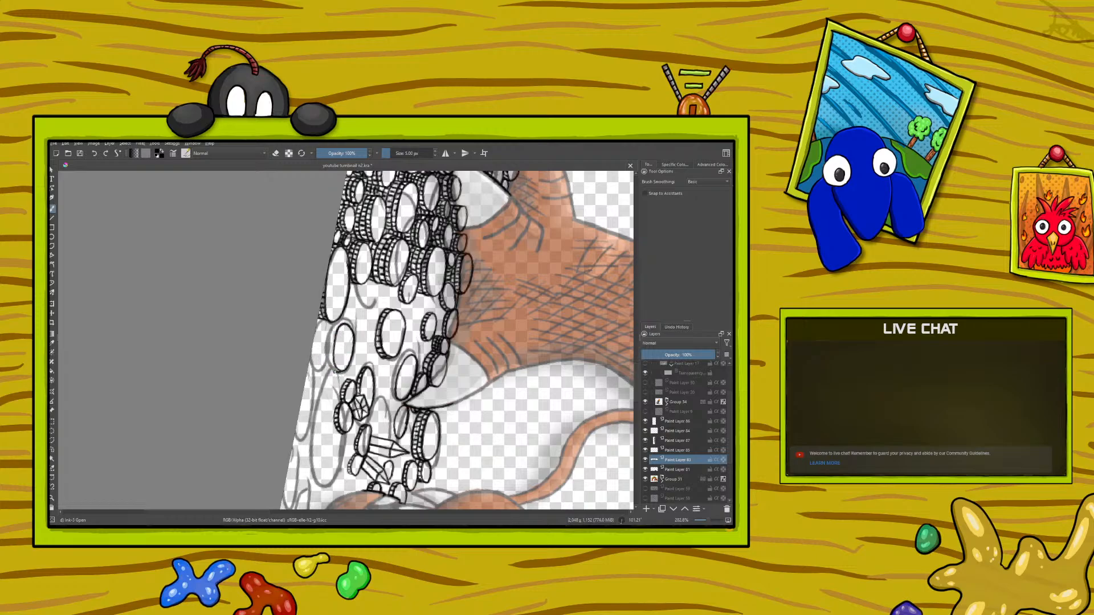
drag(329, 361, 329, 343)
right_click(230, 314)
drag(295, 331, 213, 251)
click(195, 237)
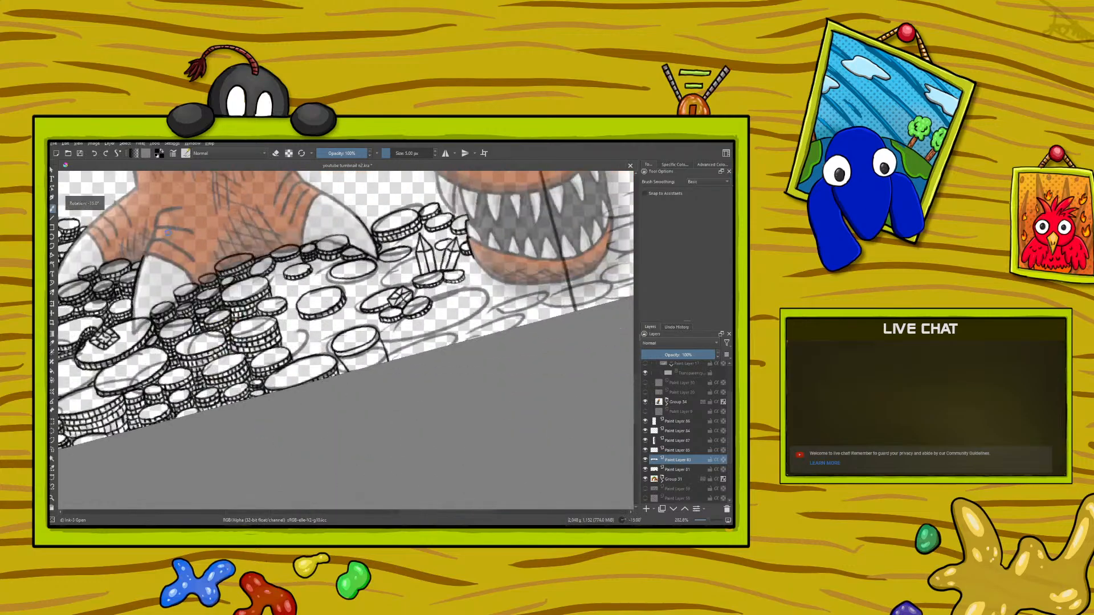
Step: Turn the new coin at the canvas border into a stack by adding layers of ridged rims beneath it
click(95, 154)
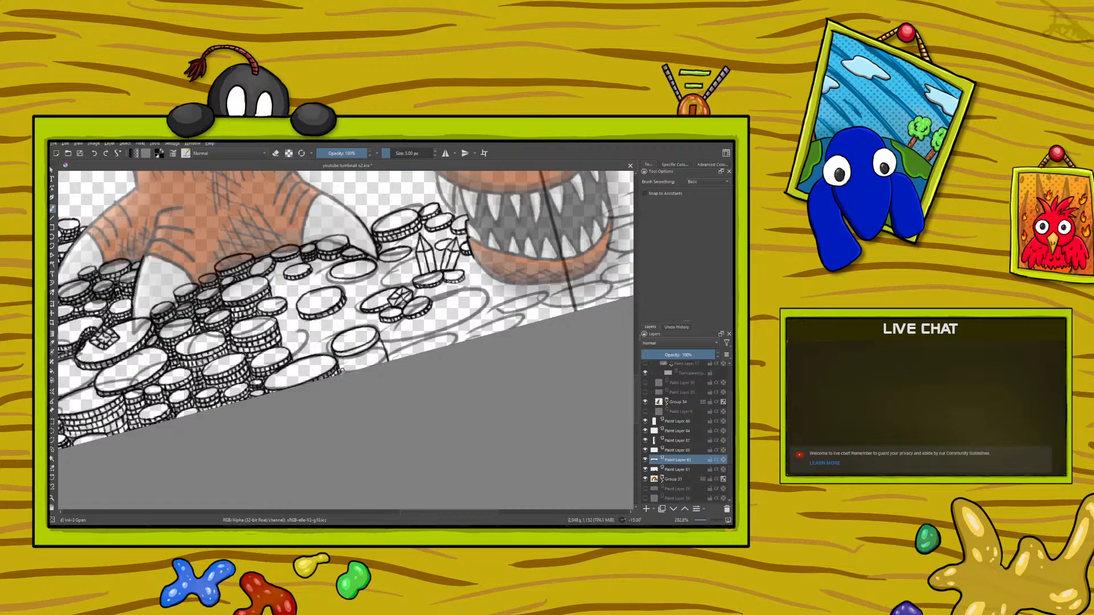
mouse_move(409, 515)
mouse_down()
mouse_move(357, 516)
mouse_move(409, 521)
mouse_up()
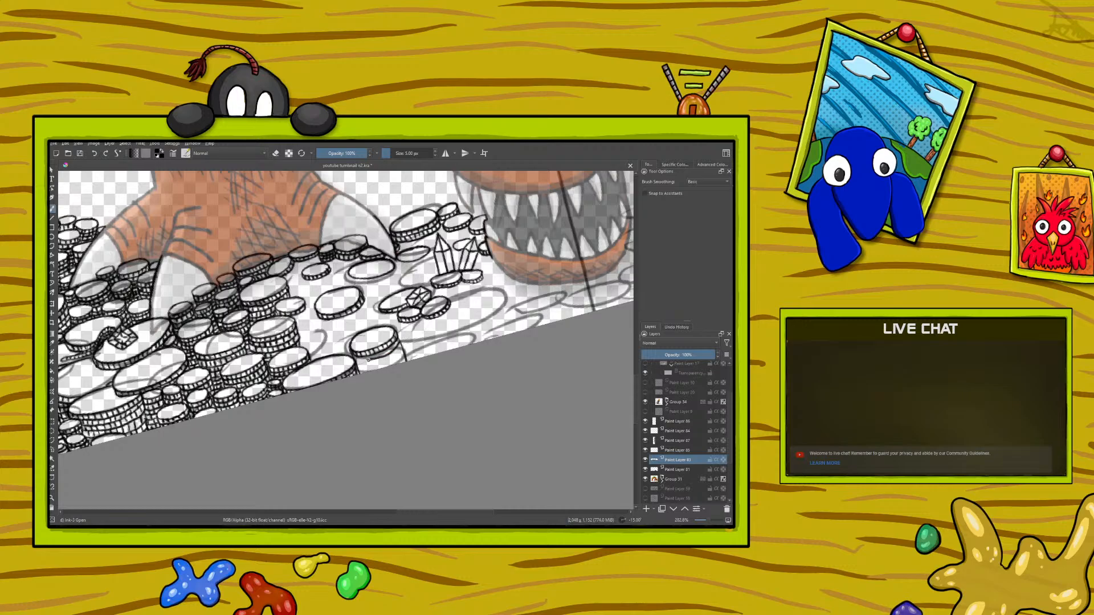
mouse_move(356, 368)
mouse_down()
mouse_move(403, 349)
mouse_move(395, 362)
mouse_up()
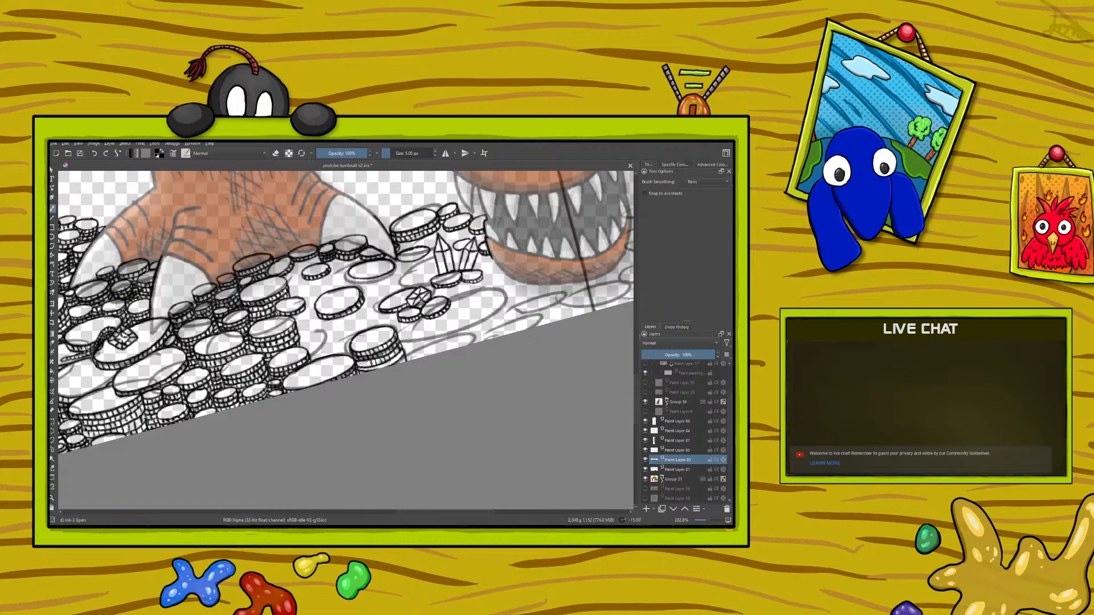
drag(365, 368, 375, 369)
drag(413, 513, 422, 510)
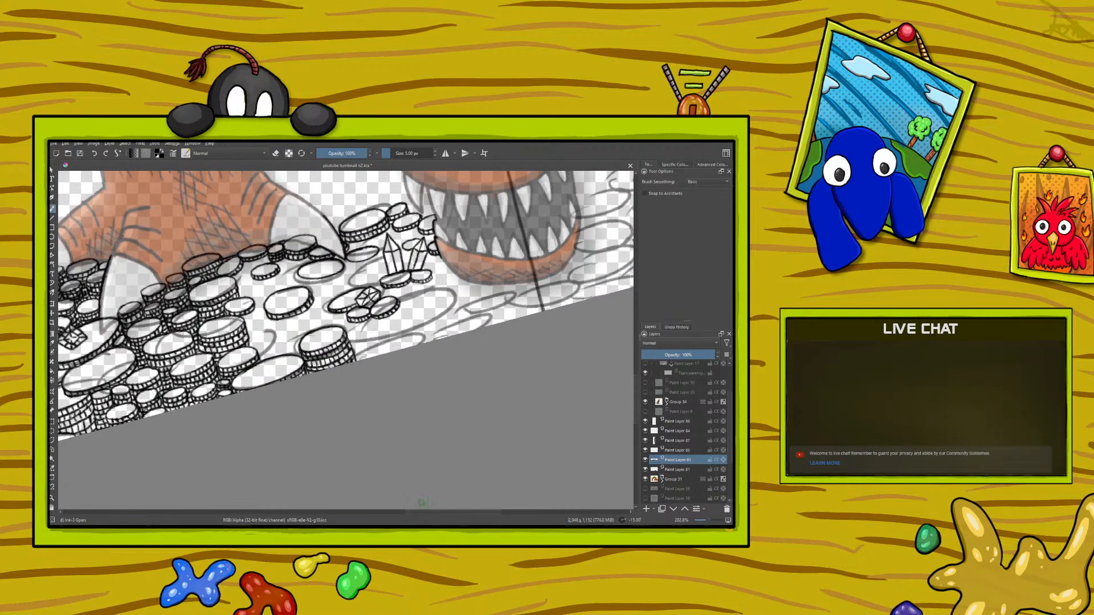
click(278, 152)
click(277, 154)
Step: Ink oval coin outlines beside the faceted gem, along the canvas border and in the gap near the finished stacks
right_click(231, 344)
drag(214, 282, 169, 366)
right_click(170, 366)
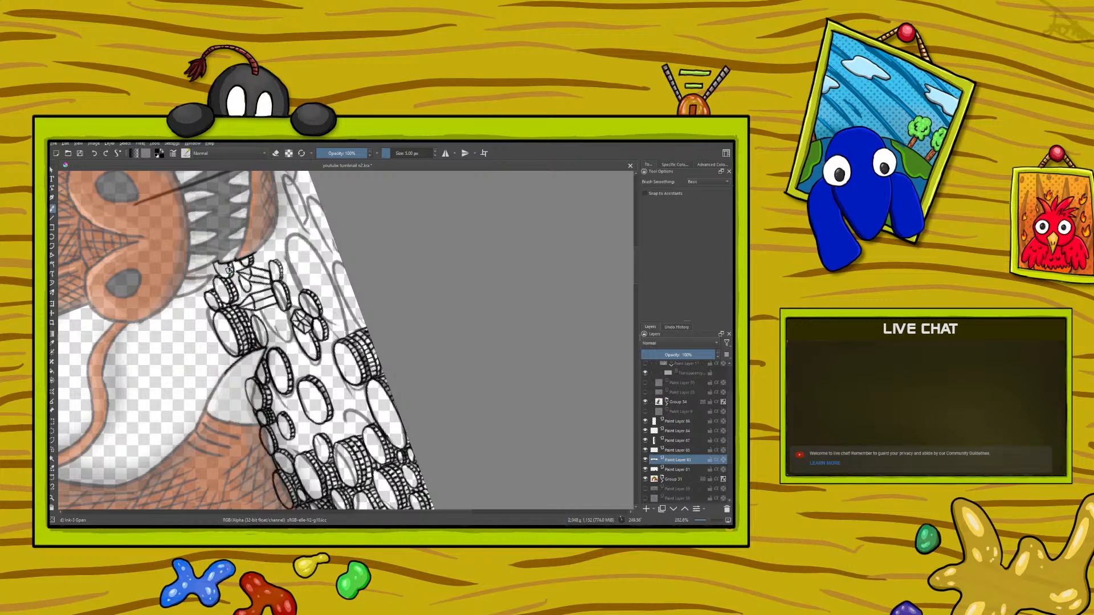
right_click(235, 377)
click(175, 396)
drag(174, 397, 393, 311)
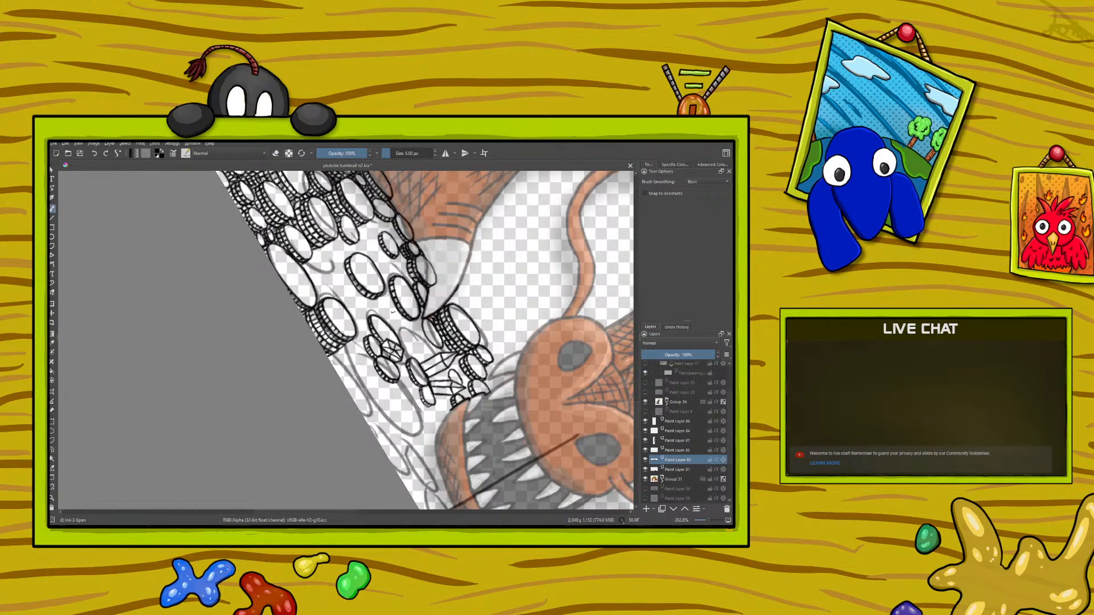
drag(298, 513, 326, 513)
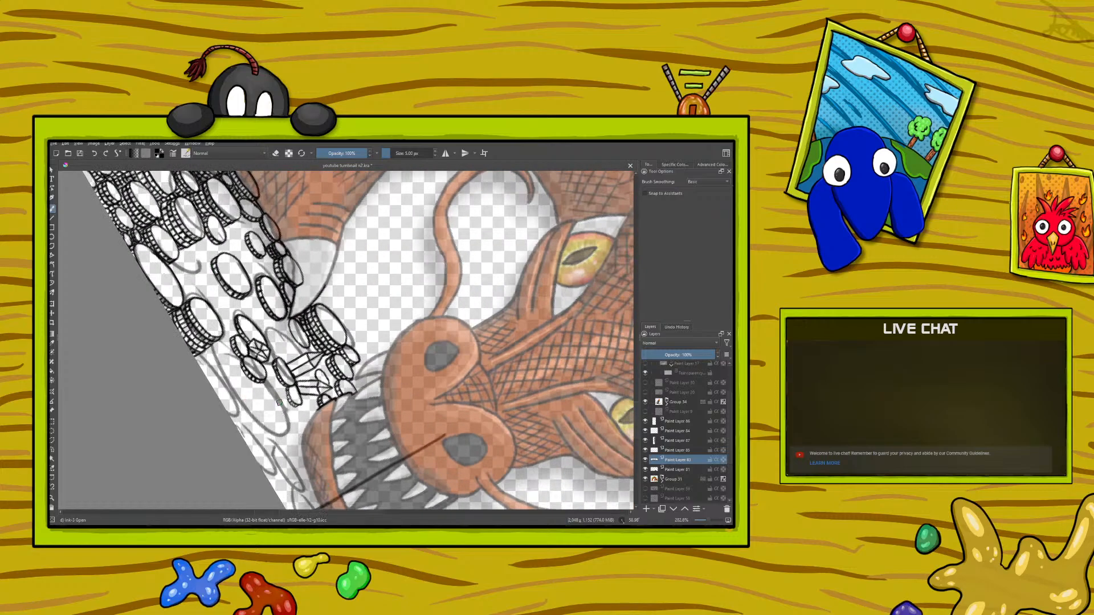
mouse_move(275, 392)
mouse_down()
mouse_move(285, 424)
mouse_move(265, 428)
mouse_move(255, 389)
mouse_move(282, 419)
mouse_up()
drag(226, 396, 229, 417)
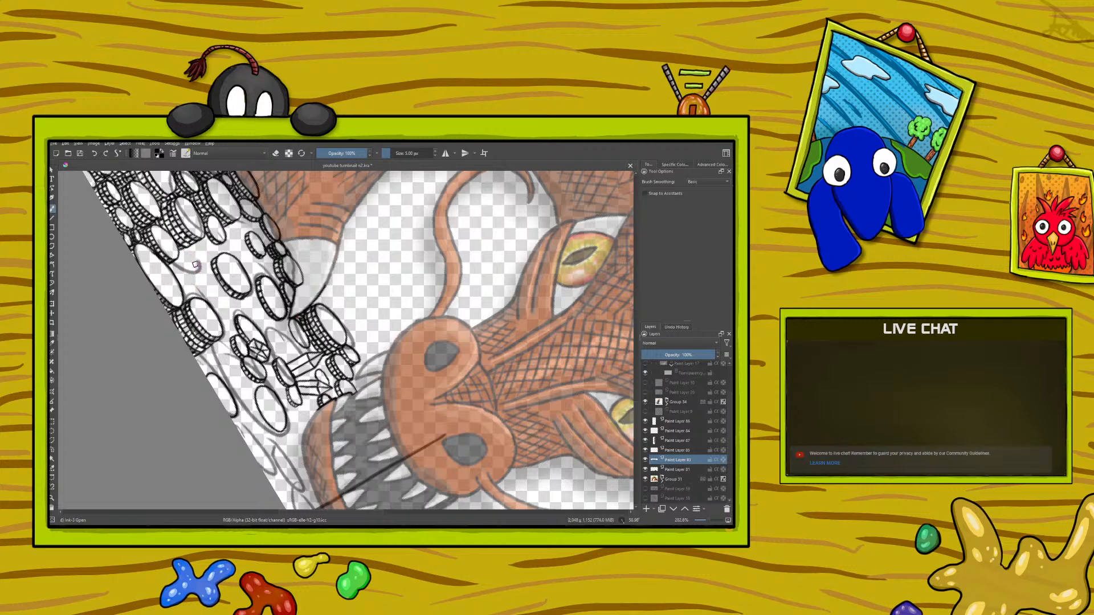
mouse_move(195, 260)
mouse_down()
mouse_move(204, 285)
mouse_move(192, 256)
mouse_up()
Step: Ink narrow oval coins below the edge of the dragon's jaw, undoing the unwanted strokes
right_click(204, 412)
click(259, 377)
drag(259, 377, 140, 394)
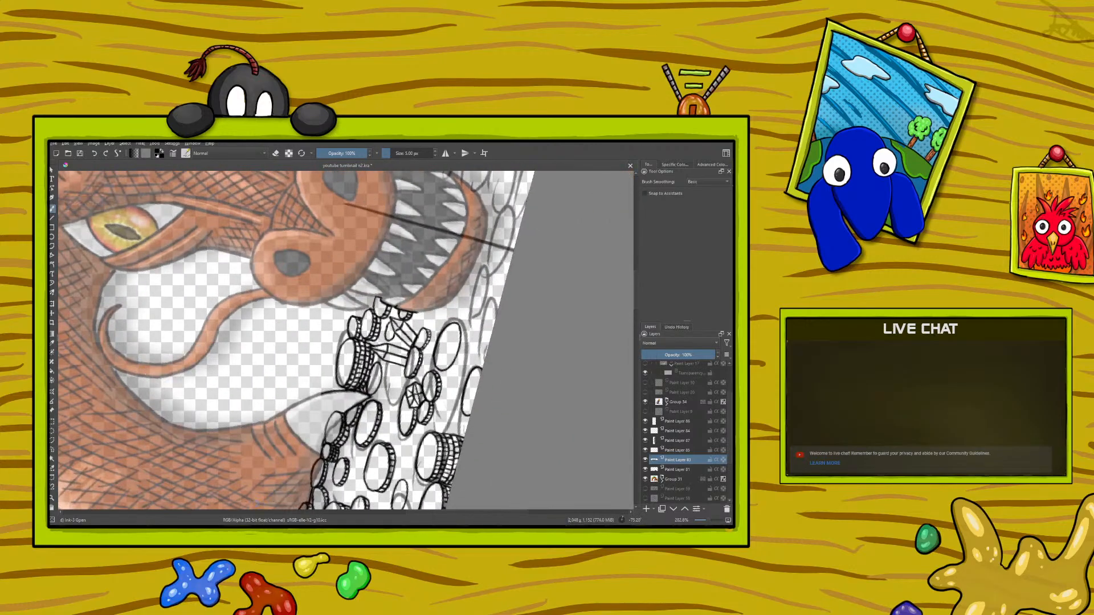
drag(428, 513, 445, 514)
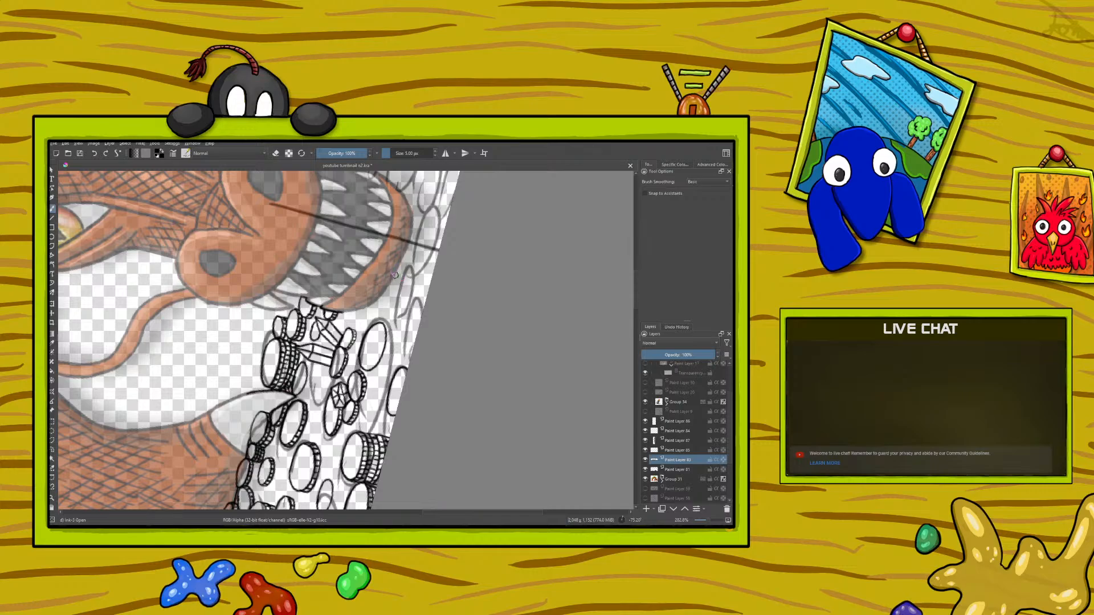
mouse_move(405, 270)
mouse_down()
mouse_move(406, 314)
mouse_move(414, 276)
mouse_move(401, 267)
mouse_move(383, 307)
mouse_move(408, 240)
mouse_up()
click(94, 154)
click(94, 154)
right_click(218, 399)
drag(155, 382, 283, 394)
right_click(283, 393)
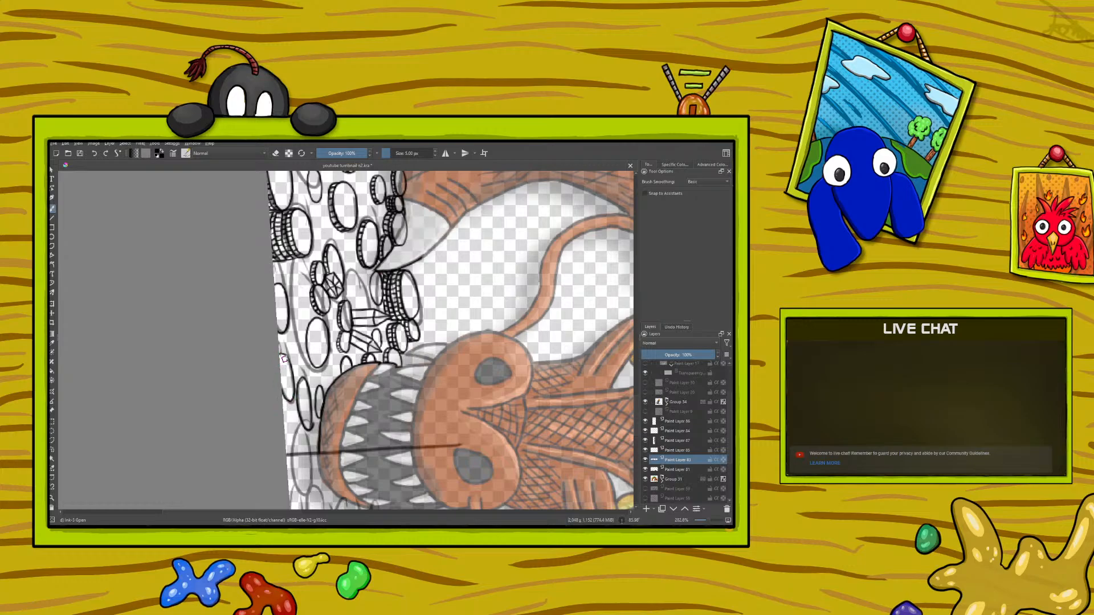
Step: Undo the last stroke and ink an oval coin beneath the dragon's chin at the canvas border
drag(706, 520, 698, 520)
scroll(346, 340, up, 7)
click(96, 155)
mouse_move(304, 437)
mouse_down()
mouse_move(291, 450)
mouse_move(292, 476)
mouse_move(308, 492)
mouse_move(312, 450)
mouse_up()
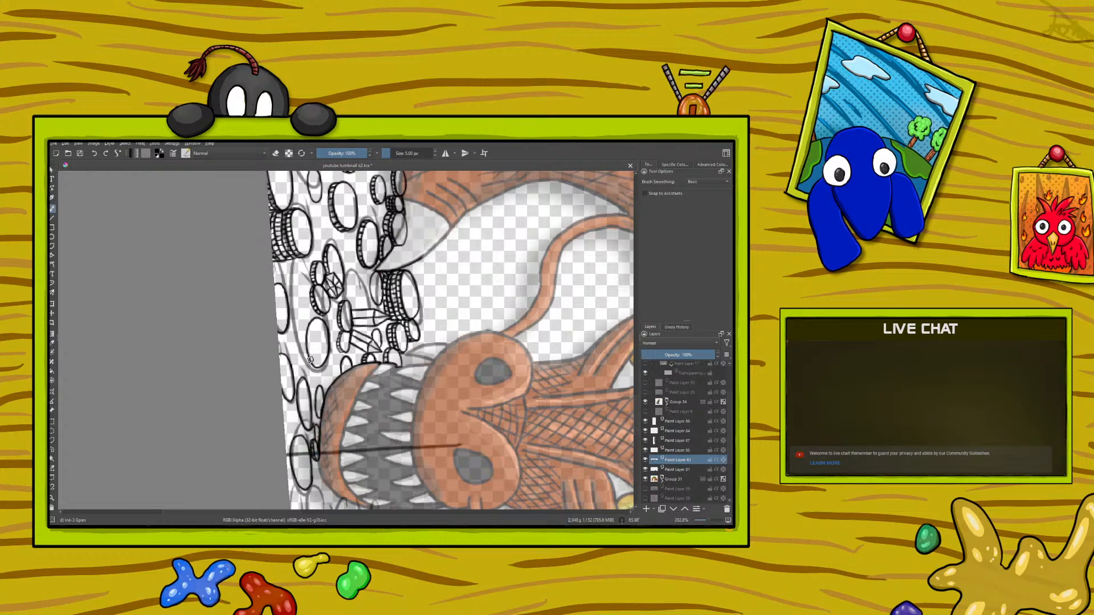
Step: Add thickness and ridged rims to the coins beside the gem and beneath the dragon's jaw
right_click(249, 405)
drag(200, 349, 203, 323)
right_click(199, 307)
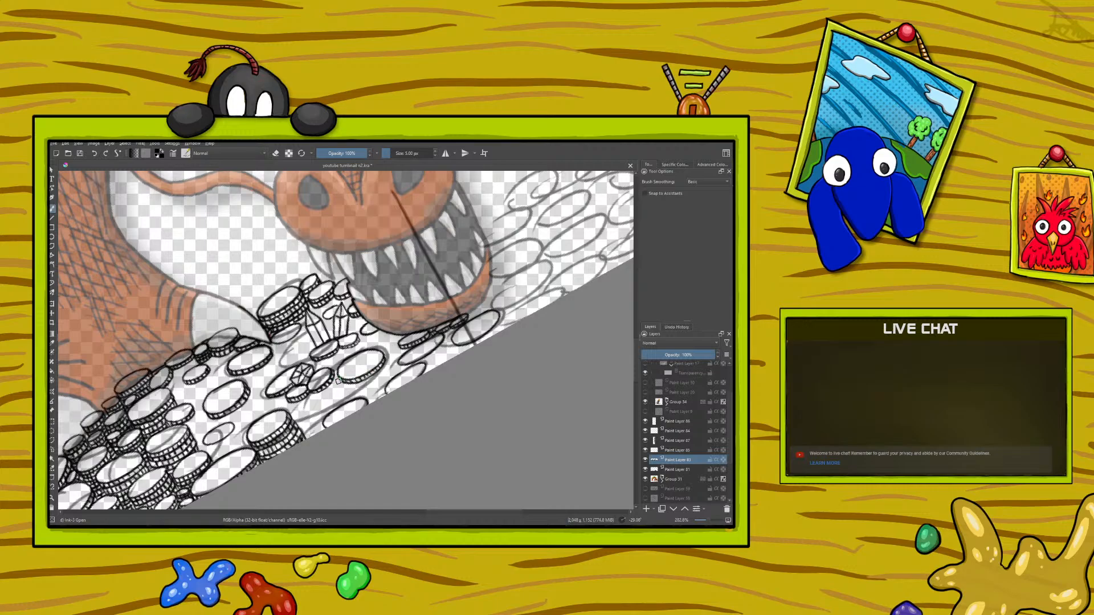
right_click(184, 409)
mouse_move(151, 358)
mouse_down()
mouse_move(138, 398)
mouse_move(147, 441)
mouse_up()
right_click(148, 441)
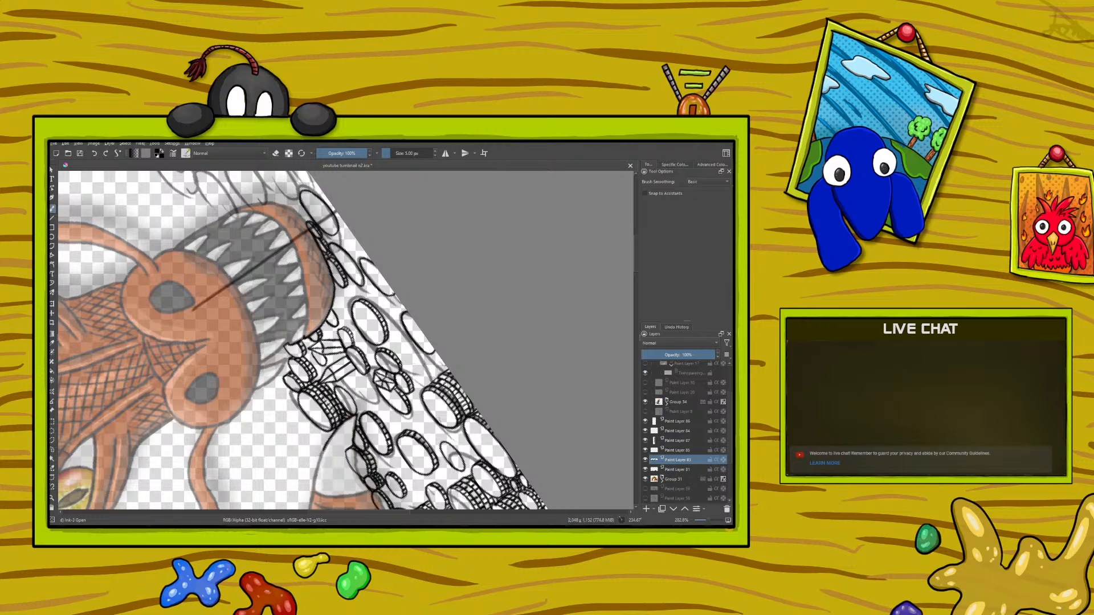
drag(368, 513, 383, 512)
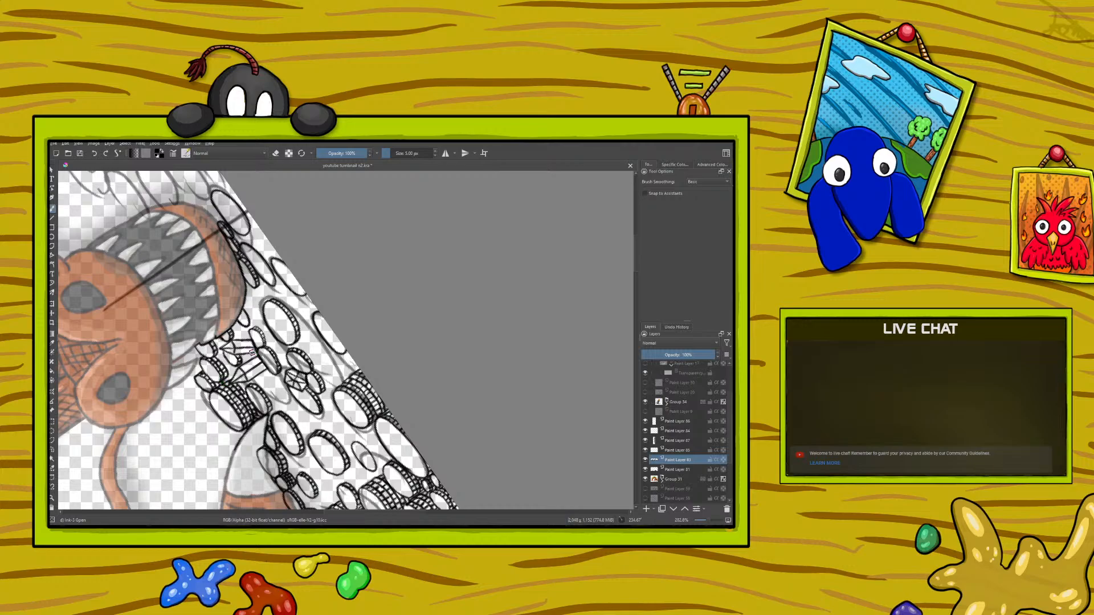
Step: Build the small loose coin between the claw-side coins and the border stack into a stack with ridged rims
right_click(252, 355)
drag(183, 345, 268, 272)
click(200, 228)
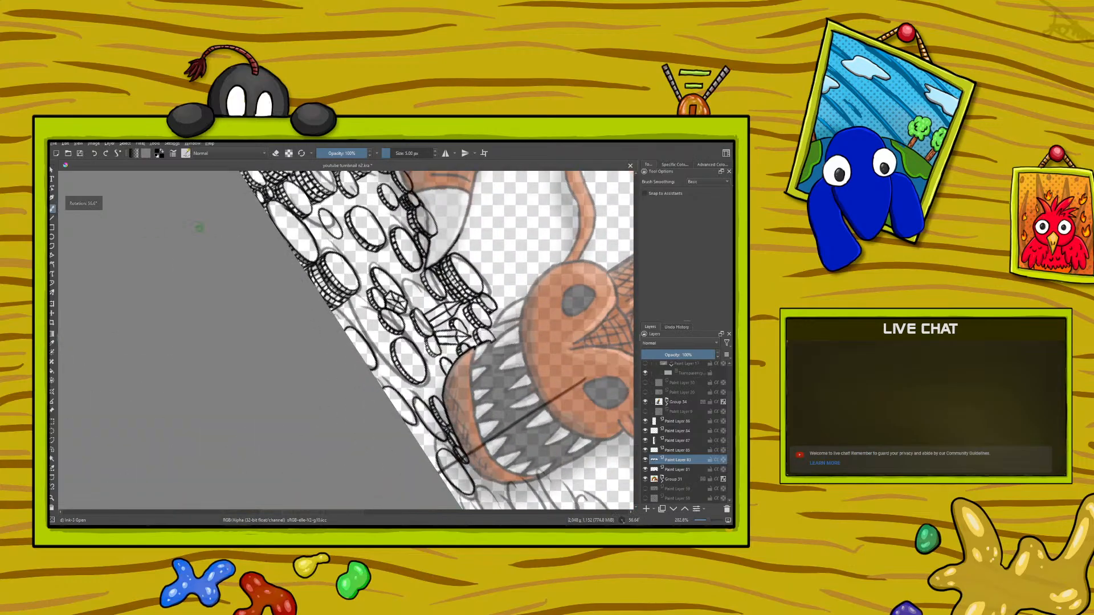
scroll(637, 428, up, 5)
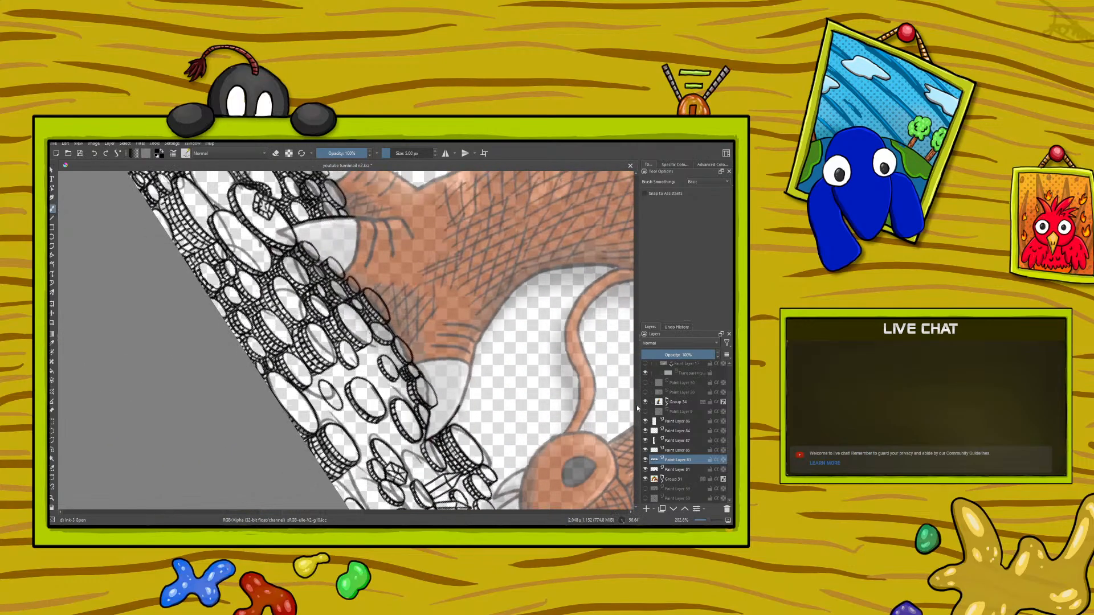
drag(325, 512, 335, 512)
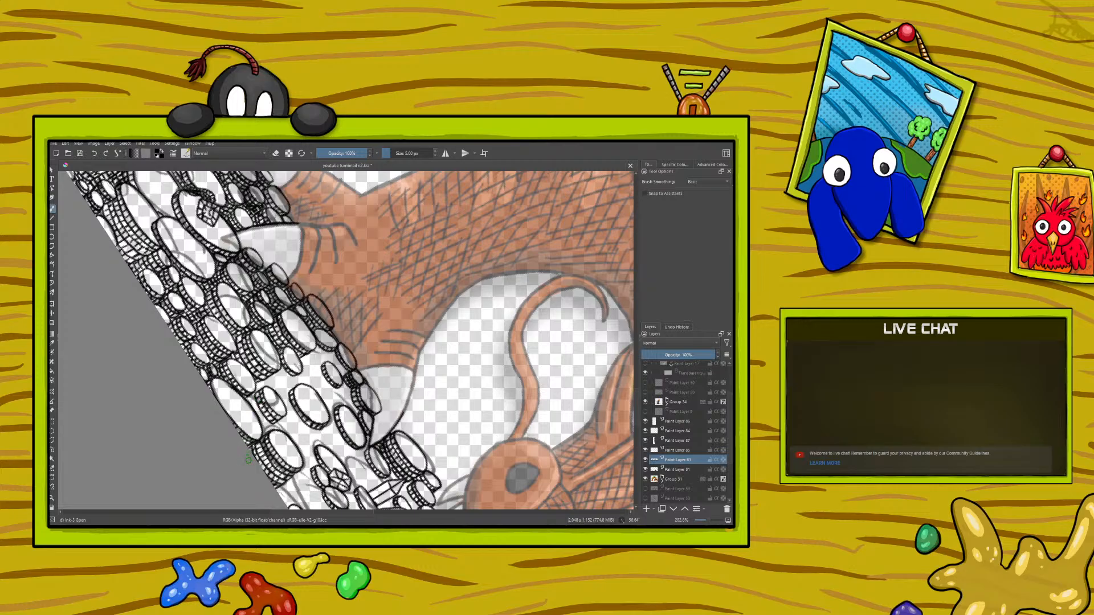
right_click(214, 354)
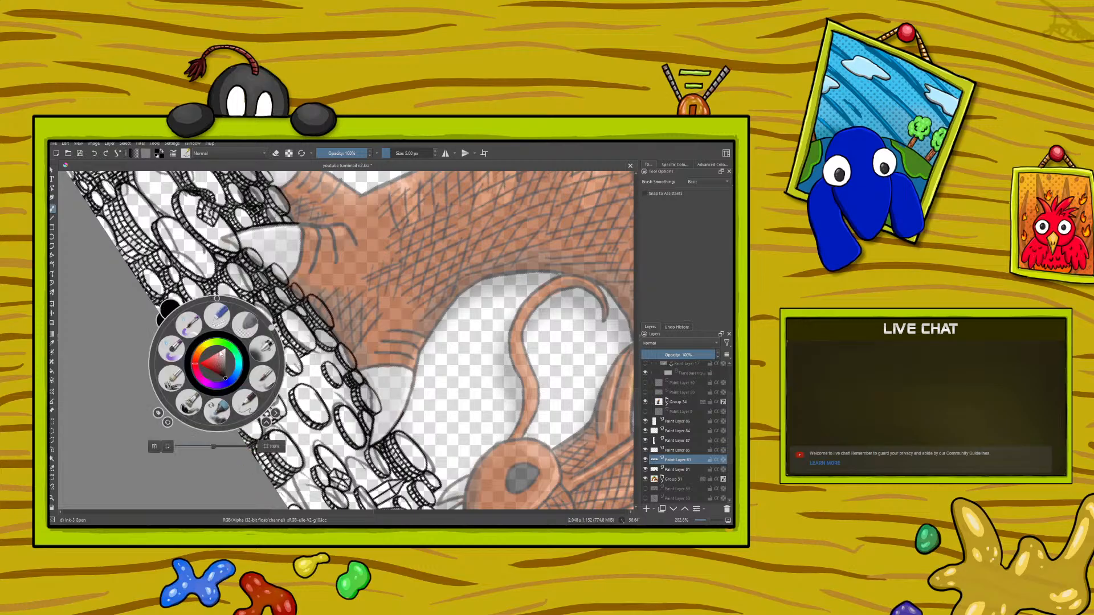
mouse_move(272, 327)
mouse_down()
mouse_move(178, 308)
mouse_move(168, 371)
mouse_move(169, 346)
mouse_move(229, 315)
mouse_move(253, 327)
mouse_up()
click(162, 265)
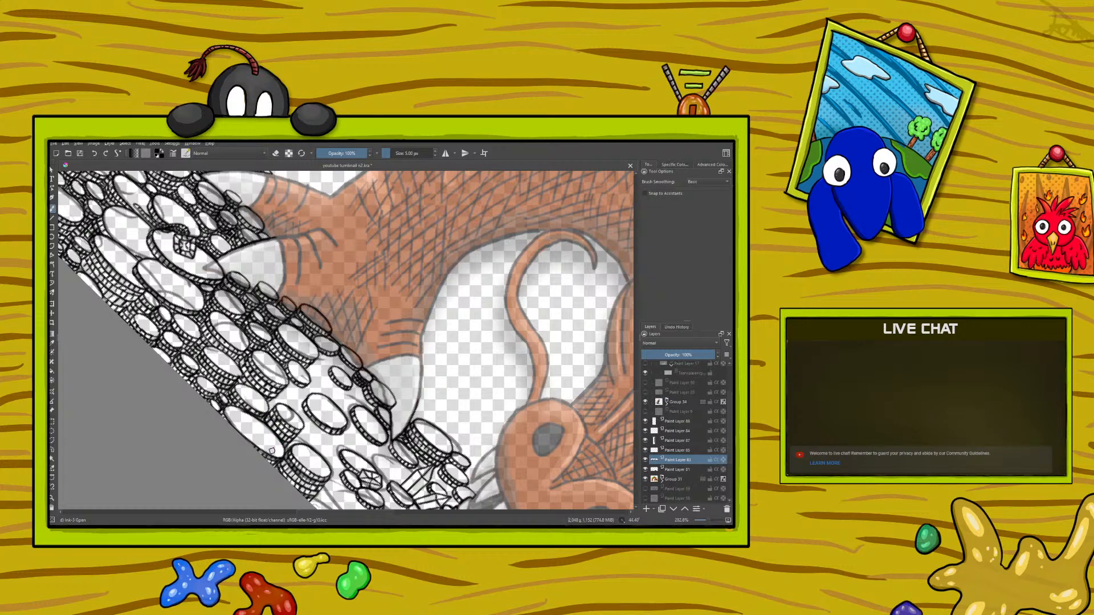
right_click(214, 393)
drag(259, 345, 128, 395)
right_click(129, 394)
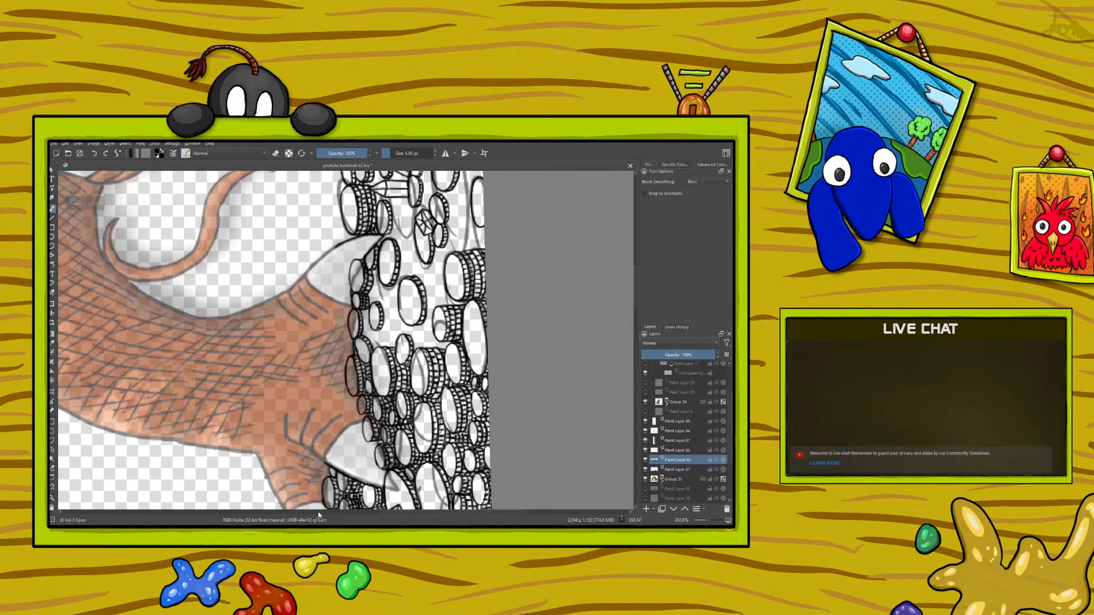
Step: Build the small oval coin beside the claw into a ridged stack and ink small coins in the neighbouring gap
drag(393, 513, 419, 513)
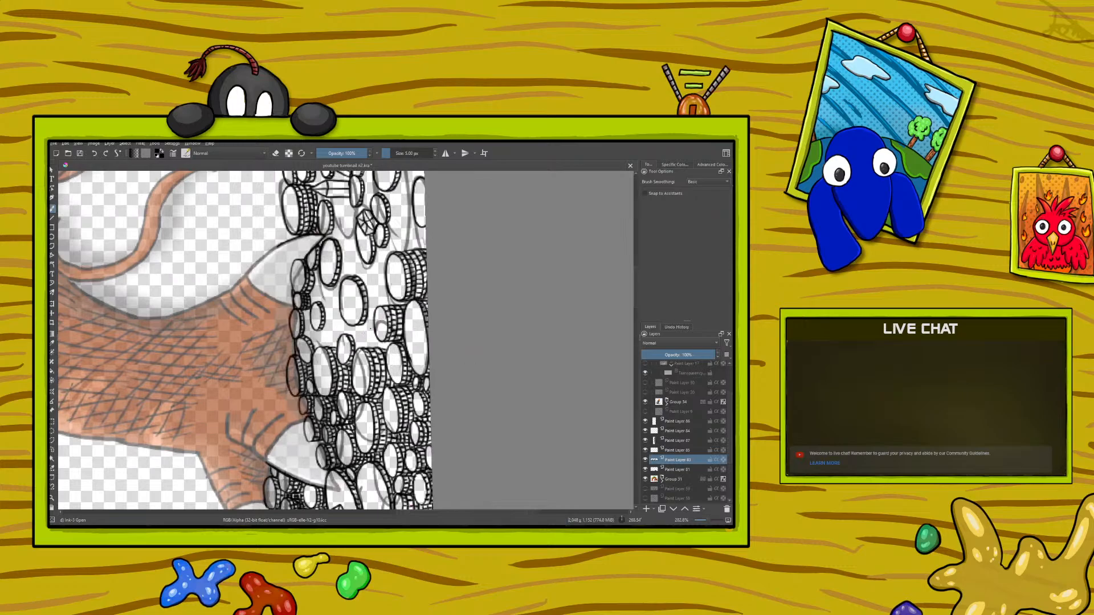
mouse_move(361, 338)
mouse_down()
mouse_move(364, 322)
mouse_move(372, 340)
mouse_up()
drag(370, 337, 373, 329)
drag(329, 314, 333, 302)
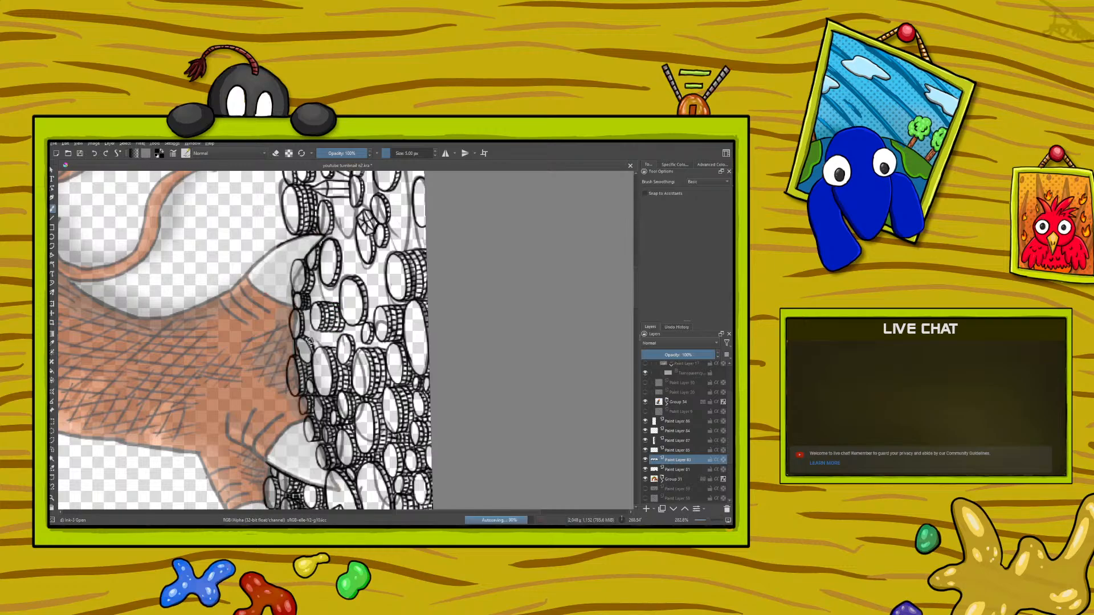
Step: Refine the small coins and ridged rims in the gap between the claw-side stack and the border coins
key(e)
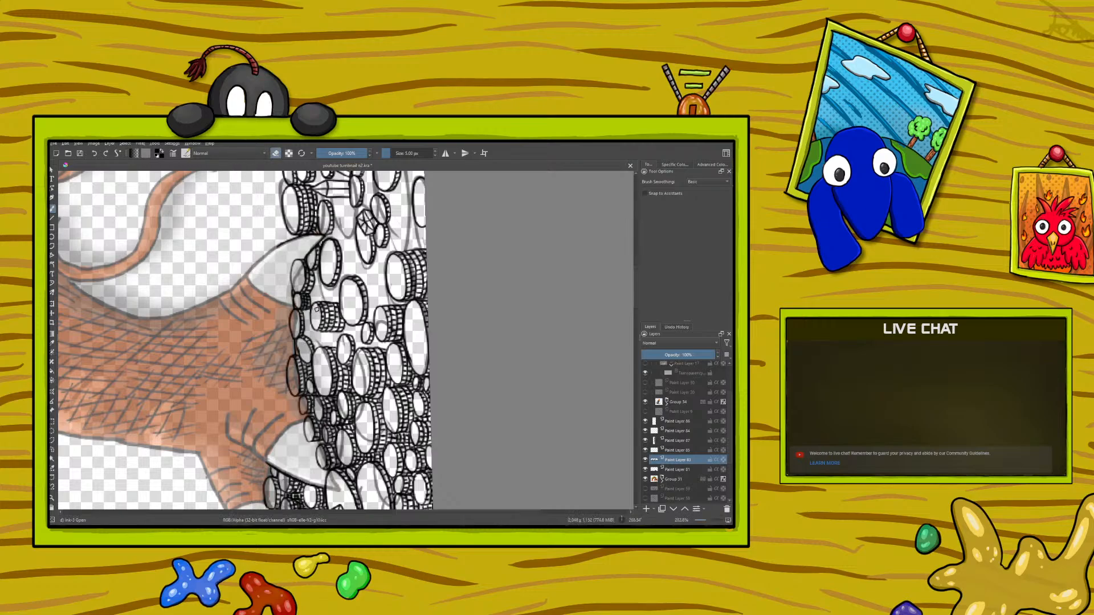
click(276, 152)
right_click(261, 386)
drag(212, 349, 245, 448)
right_click(245, 448)
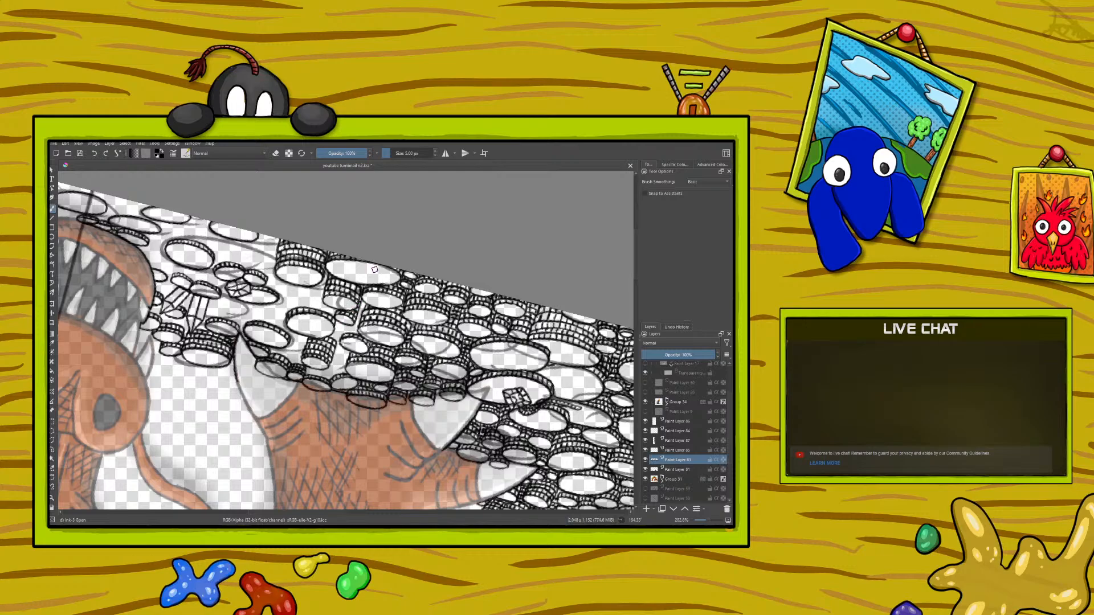
right_click(236, 398)
drag(211, 473, 259, 369)
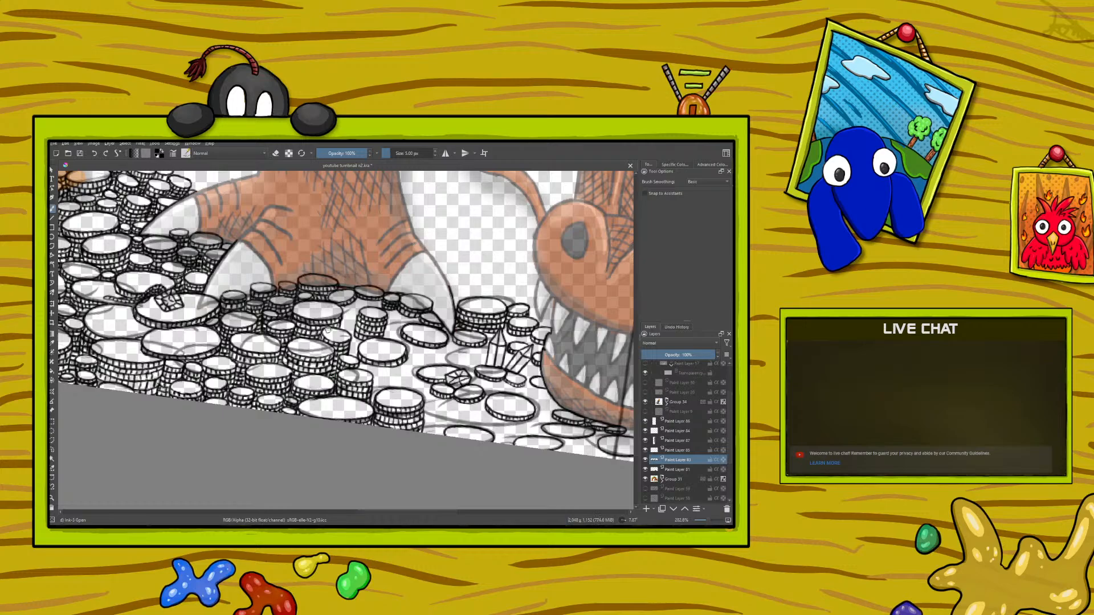
right_click(215, 377)
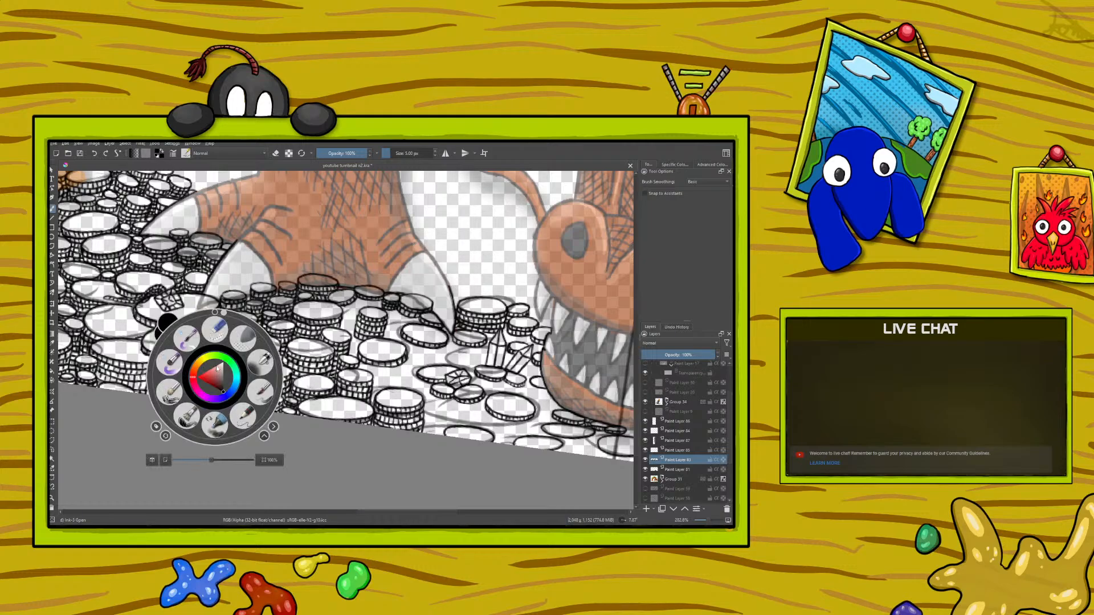
drag(224, 311, 280, 372)
right_click(280, 371)
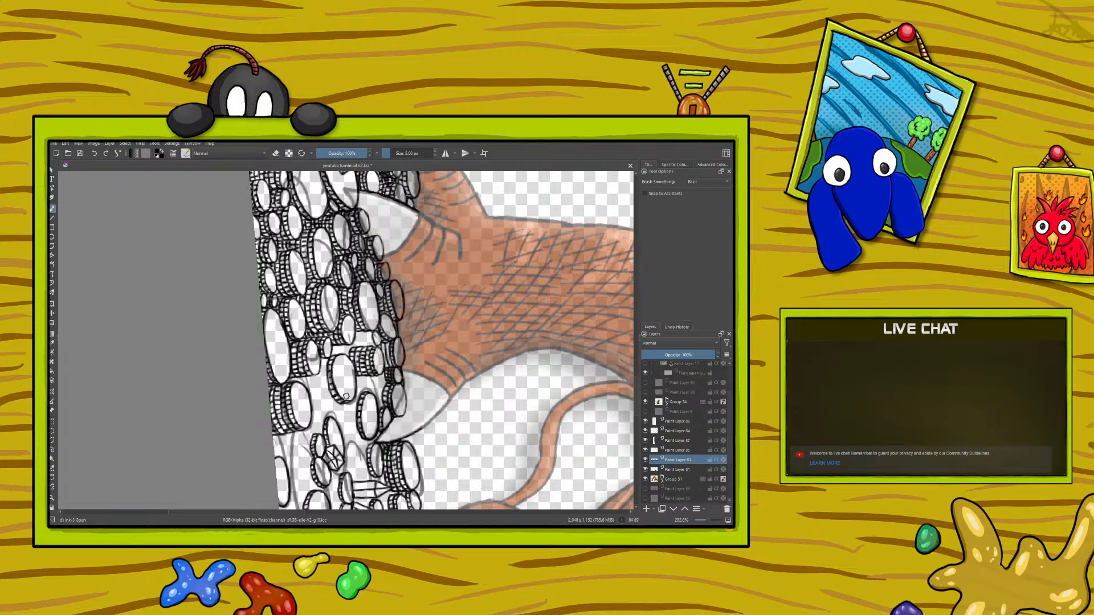
right_click(212, 413)
drag(277, 406, 196, 483)
right_click(196, 484)
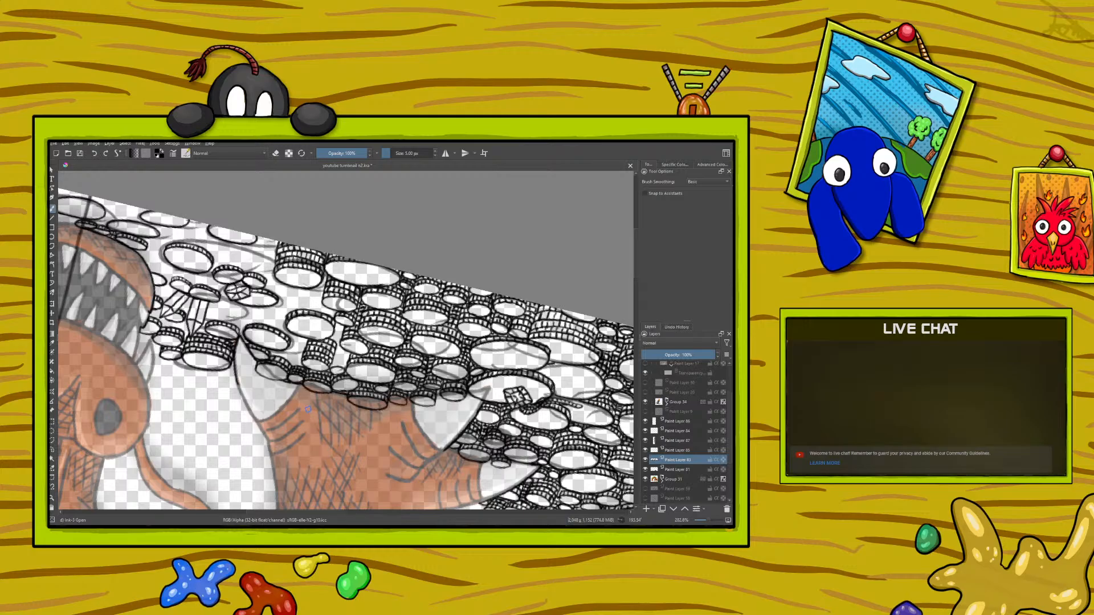
right_click(210, 391)
drag(196, 456, 274, 398)
right_click(275, 398)
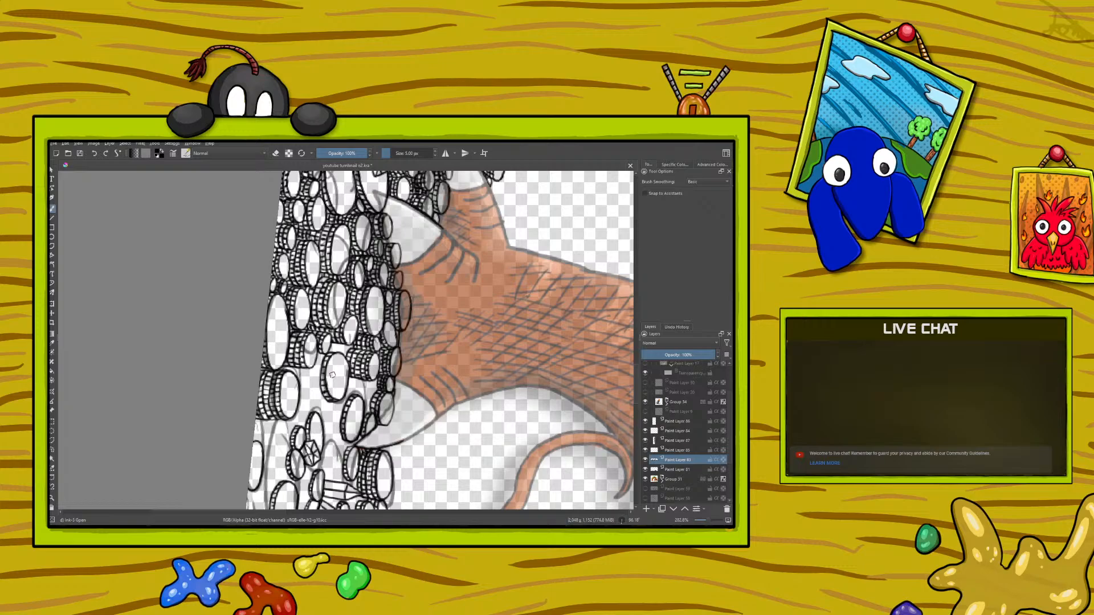
right_click(242, 381)
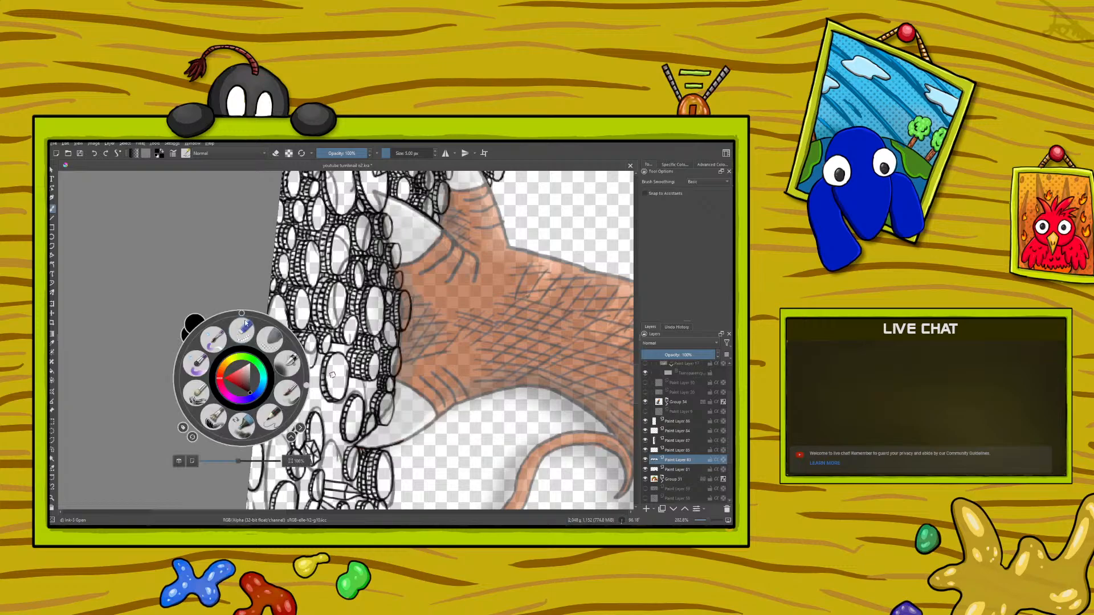
drag(308, 384, 233, 314)
right_click(232, 315)
drag(406, 513, 448, 465)
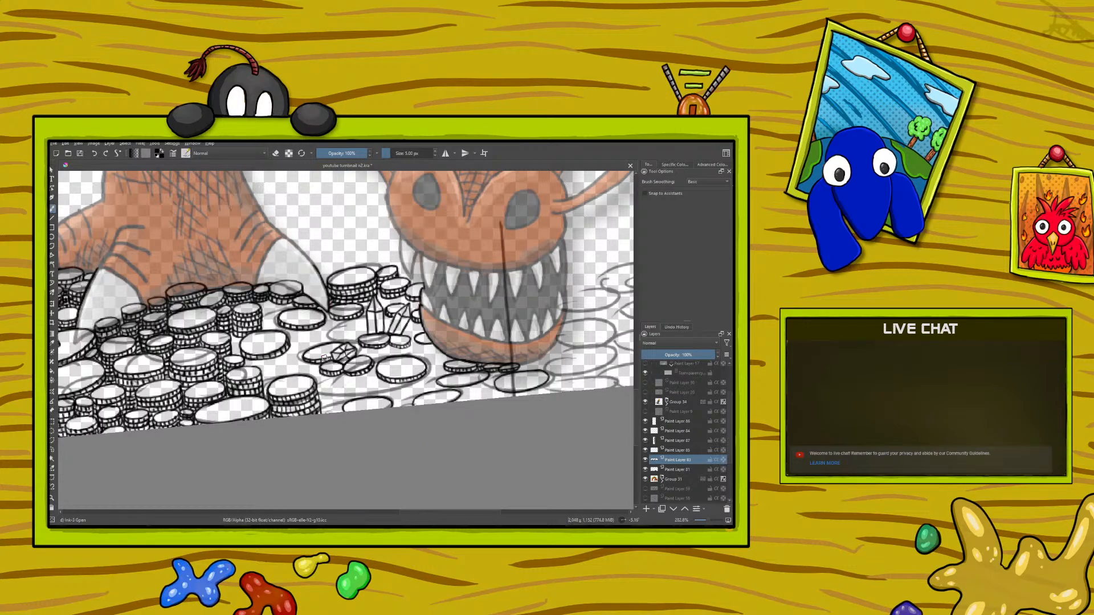
Step: Add edge and ridge strokes to the coins at the base of the crystal shards
right_click(295, 377)
drag(289, 312, 237, 385)
click(231, 263)
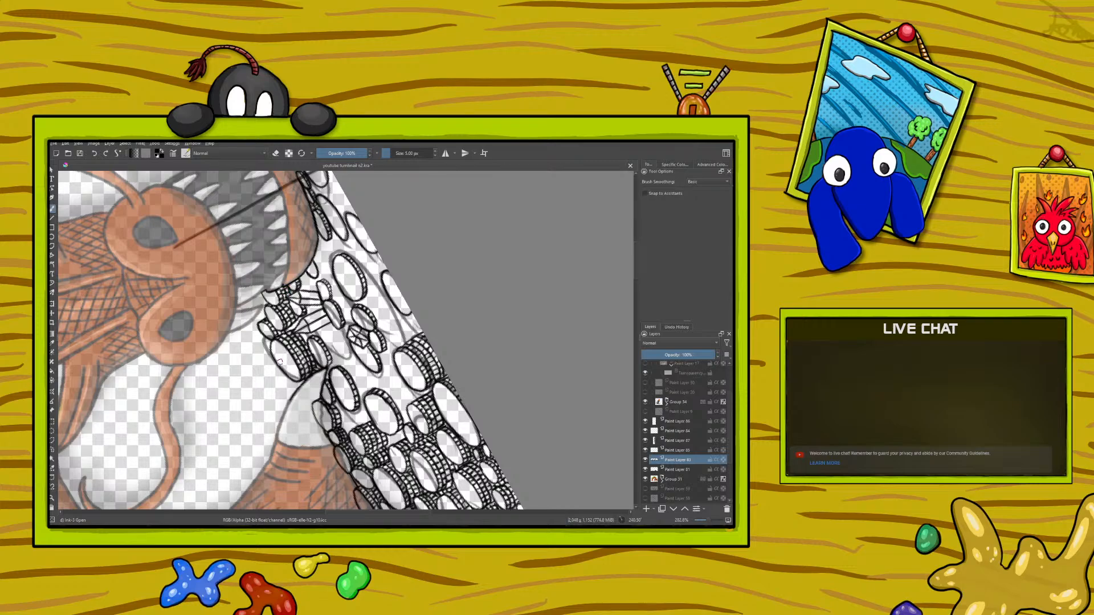
right_click(239, 387)
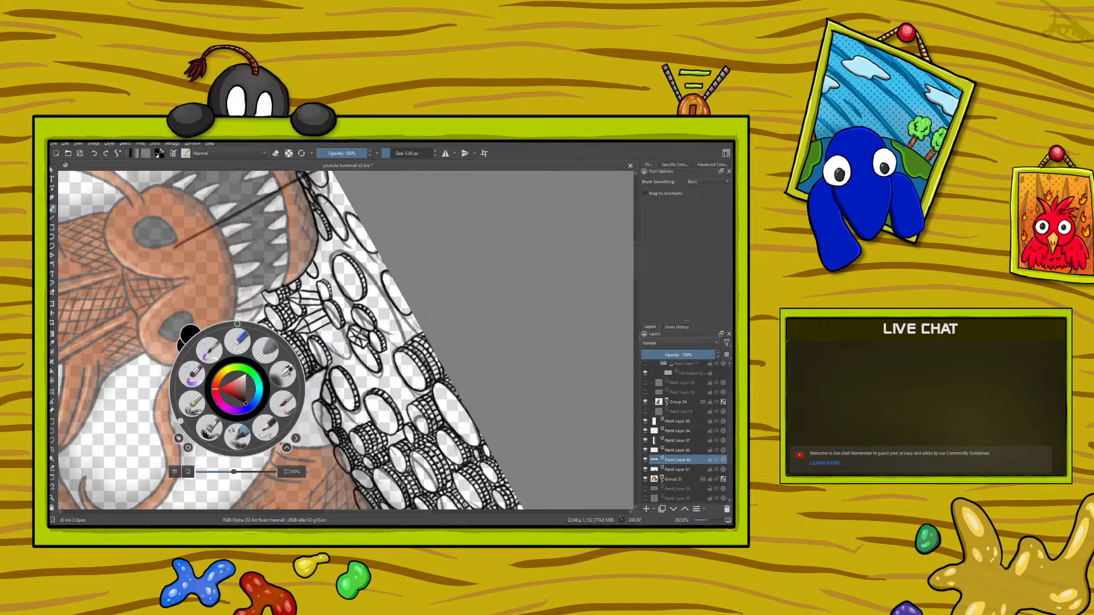
click(222, 229)
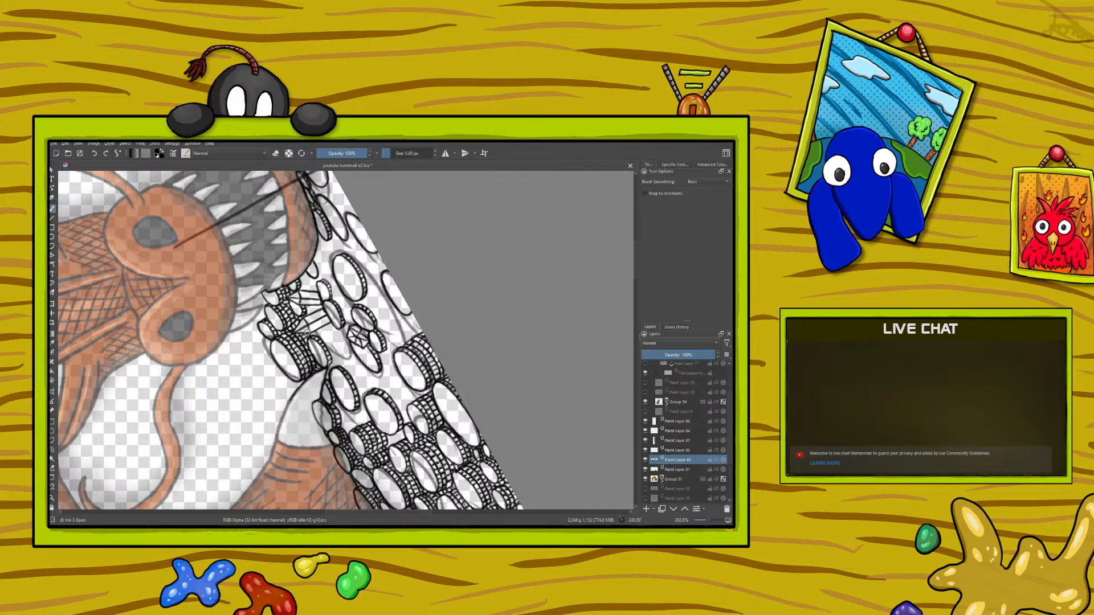
right_click(194, 365)
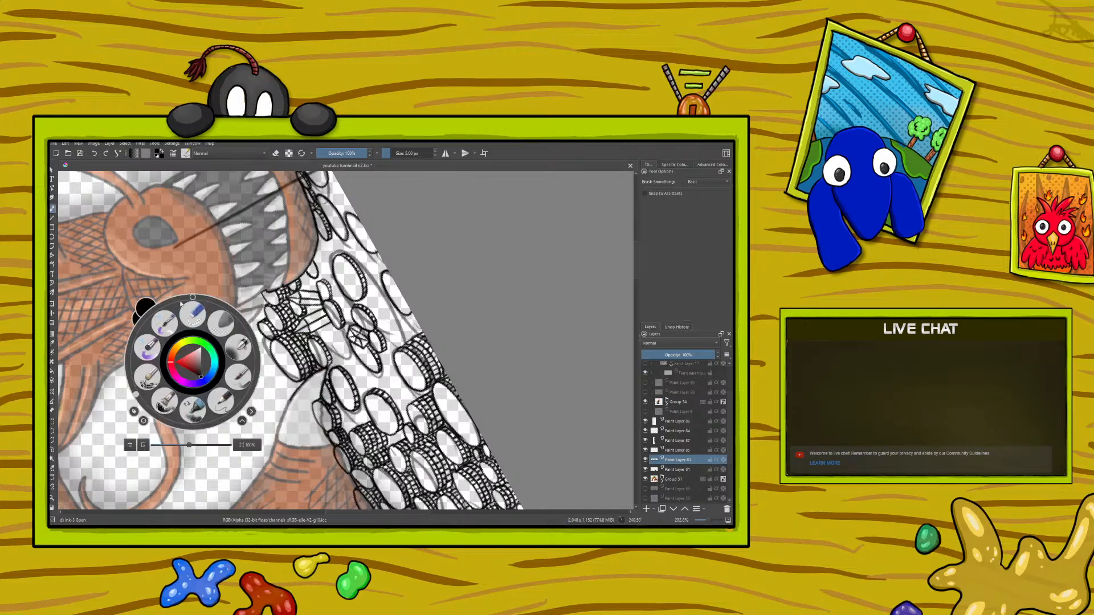
drag(137, 396, 296, 327)
right_click(296, 327)
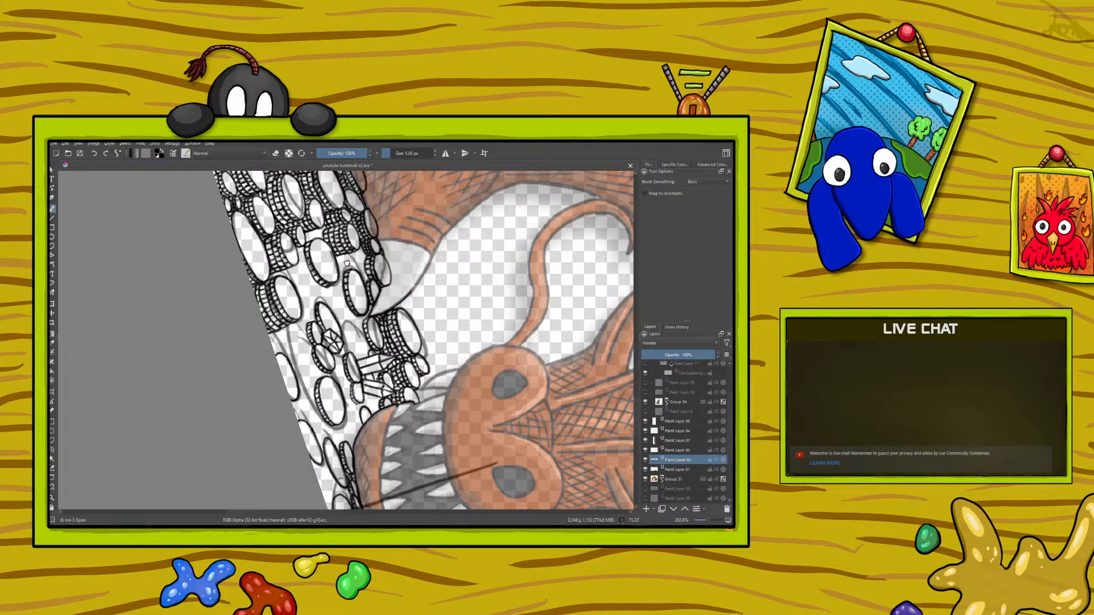
right_click(299, 372)
drag(360, 352, 237, 418)
click(305, 244)
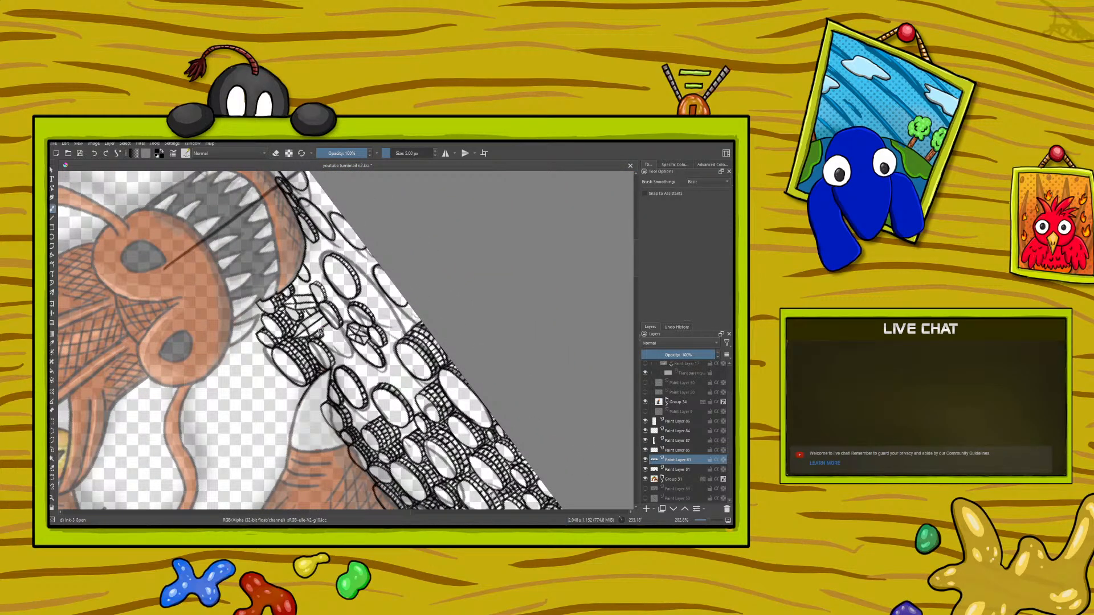
mouse_move(305, 311)
mouse_down()
mouse_move(293, 313)
mouse_move(301, 319)
mouse_move(305, 308)
mouse_up()
drag(328, 330, 325, 322)
Step: Ink an oval coin between the gem and the canvas border
right_click(224, 384)
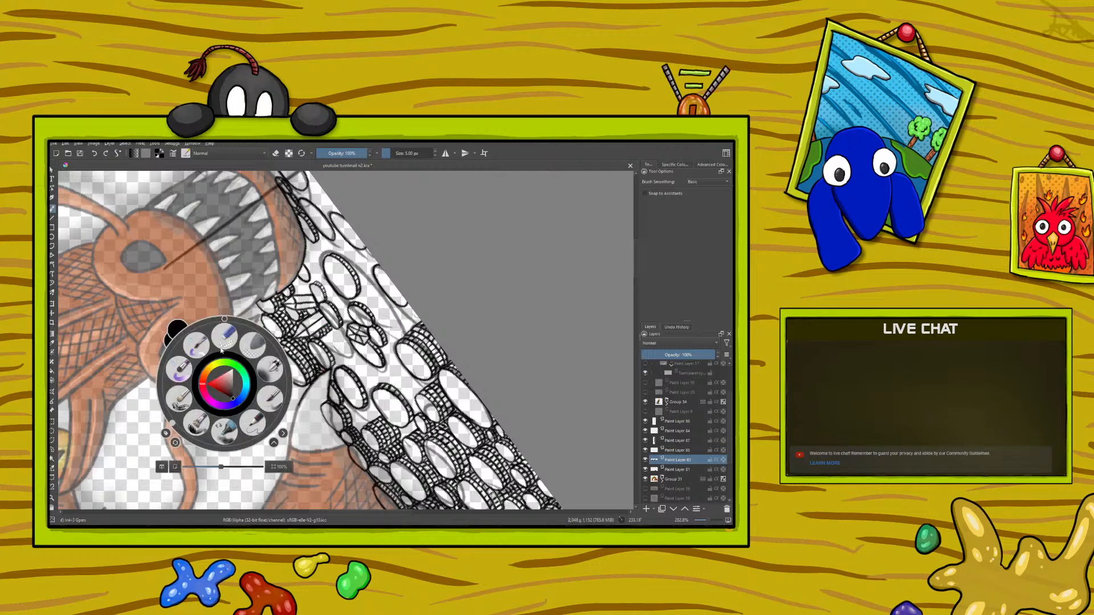
drag(172, 423, 166, 330)
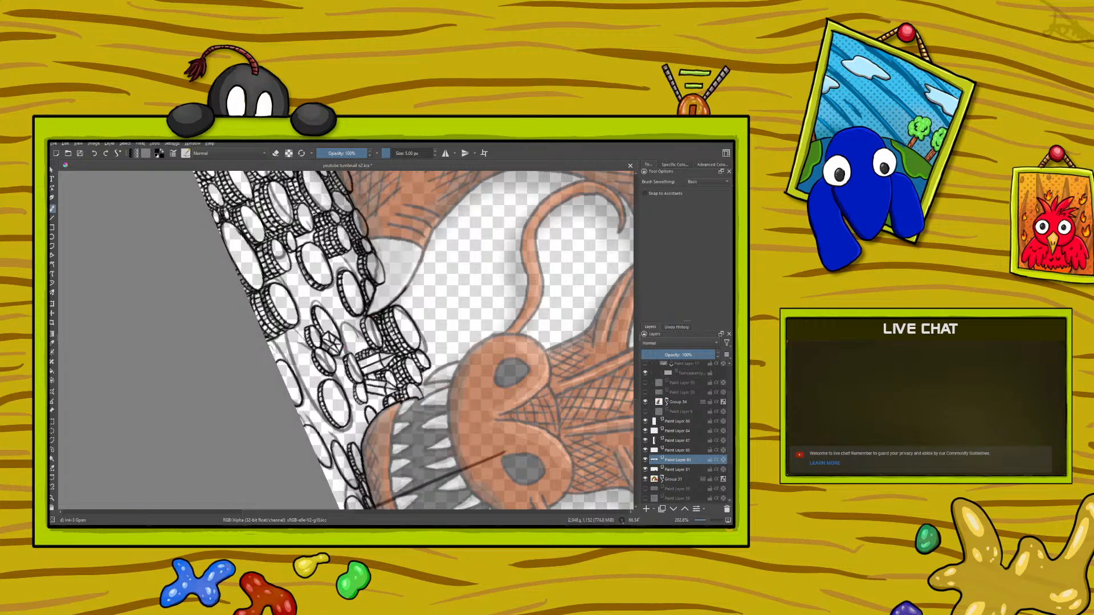
drag(330, 514, 344, 506)
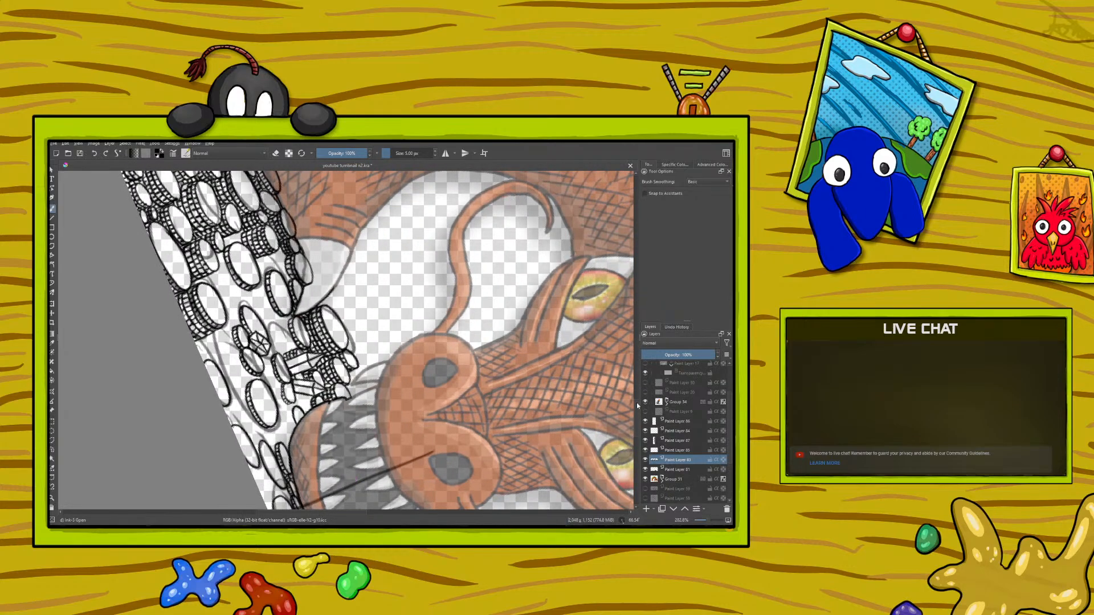
scroll(637, 402, up, 3)
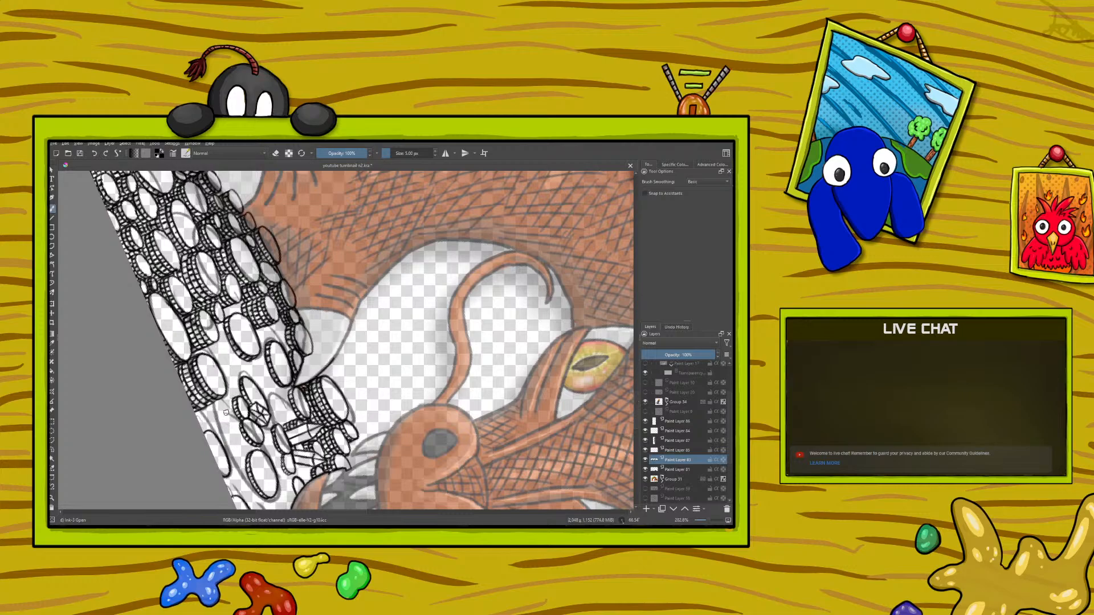
mouse_move(231, 414)
mouse_down()
mouse_move(230, 438)
mouse_move(217, 424)
mouse_move(221, 404)
mouse_move(231, 415)
mouse_move(215, 425)
mouse_move(212, 409)
mouse_up()
Step: Extend the claw-side coin stack with more ridged edges beneath the large oval coin
right_click(183, 342)
drag(227, 300, 136, 381)
right_click(189, 298)
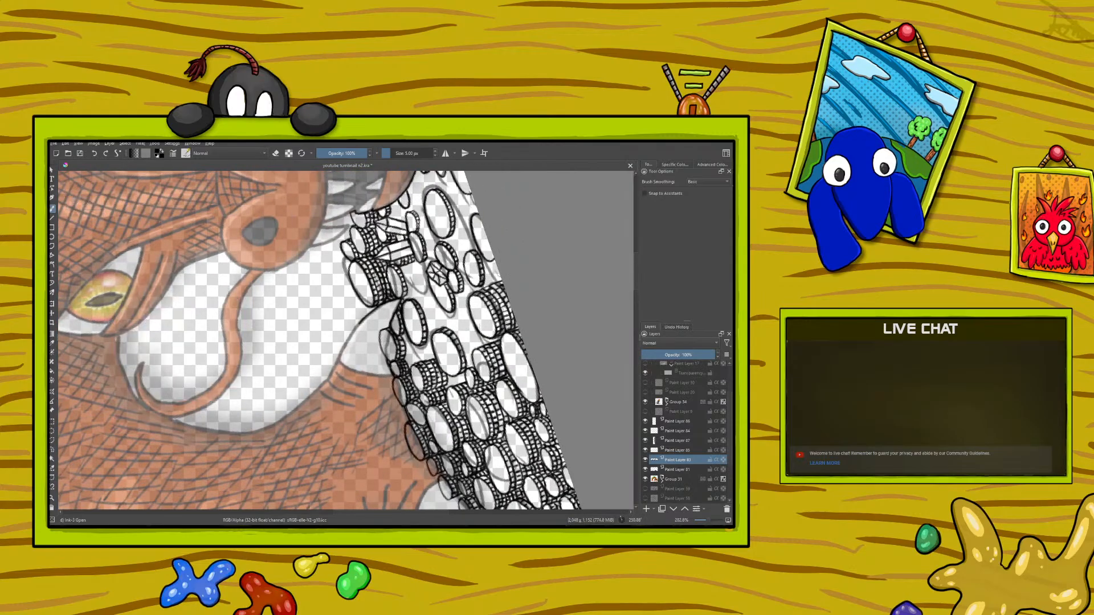
drag(347, 511, 377, 511)
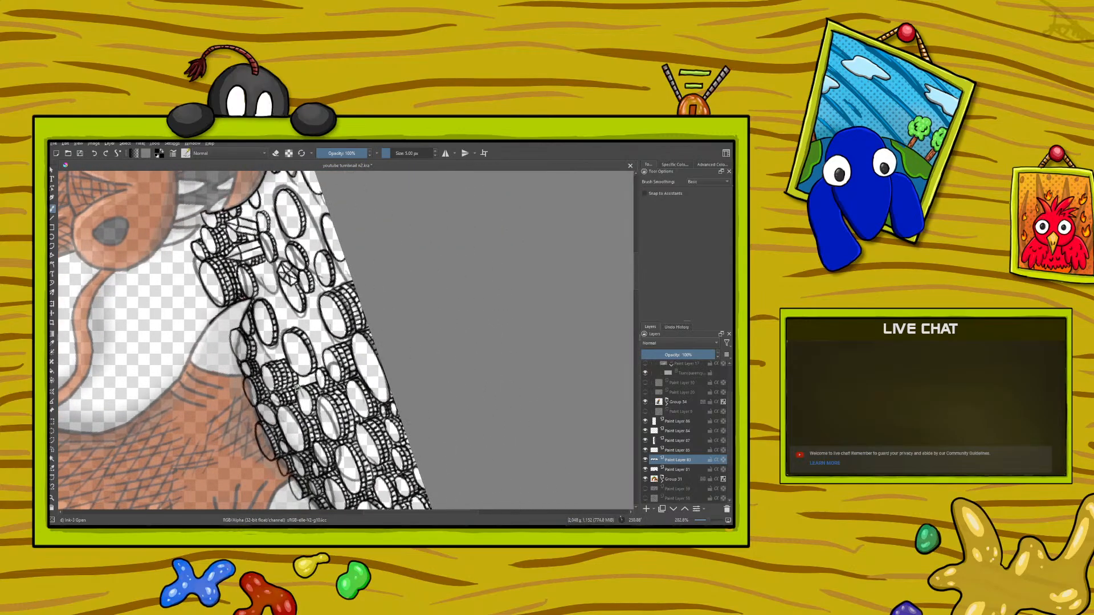
mouse_move(301, 383)
mouse_down()
mouse_move(313, 380)
mouse_move(289, 383)
mouse_up()
Step: Add thickness and a ridged rim to the large oval coin between the claw-side stack and the border stack
right_click(152, 375)
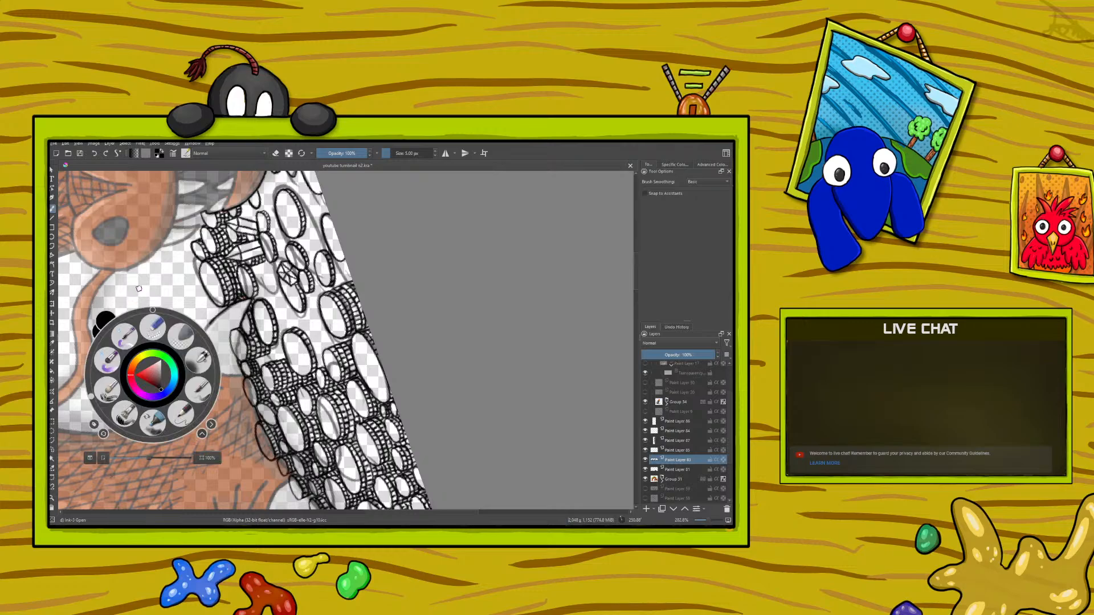
click(201, 271)
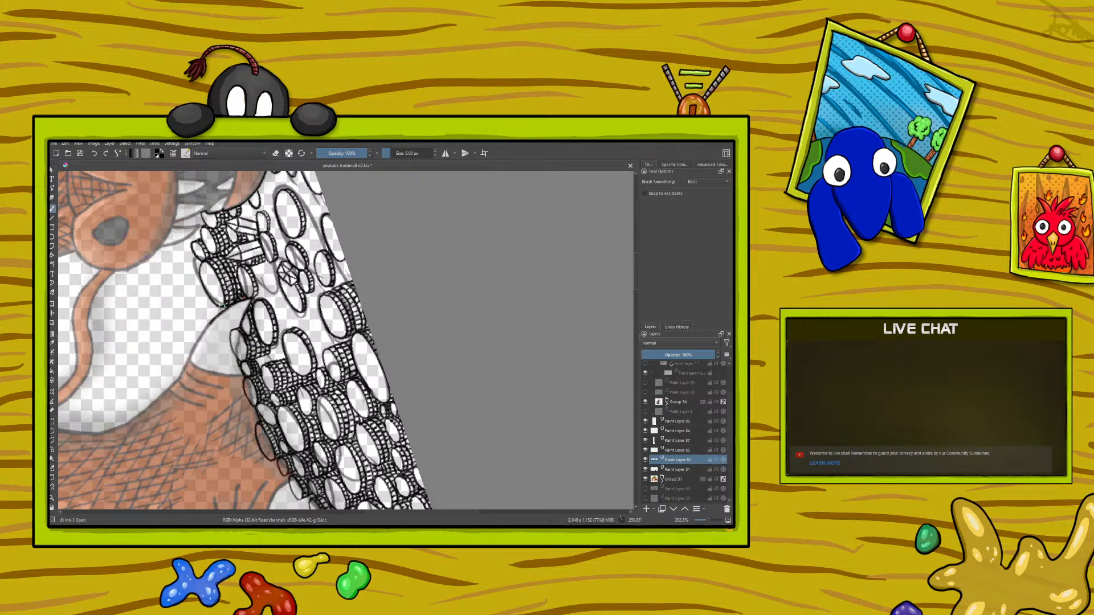
right_click(148, 300)
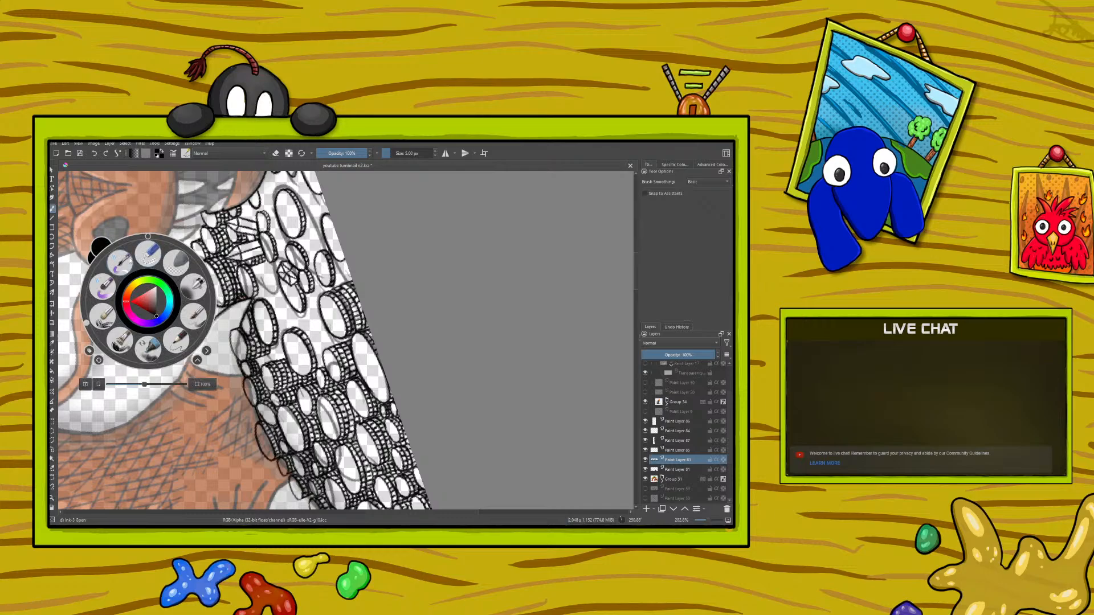
click(84, 175)
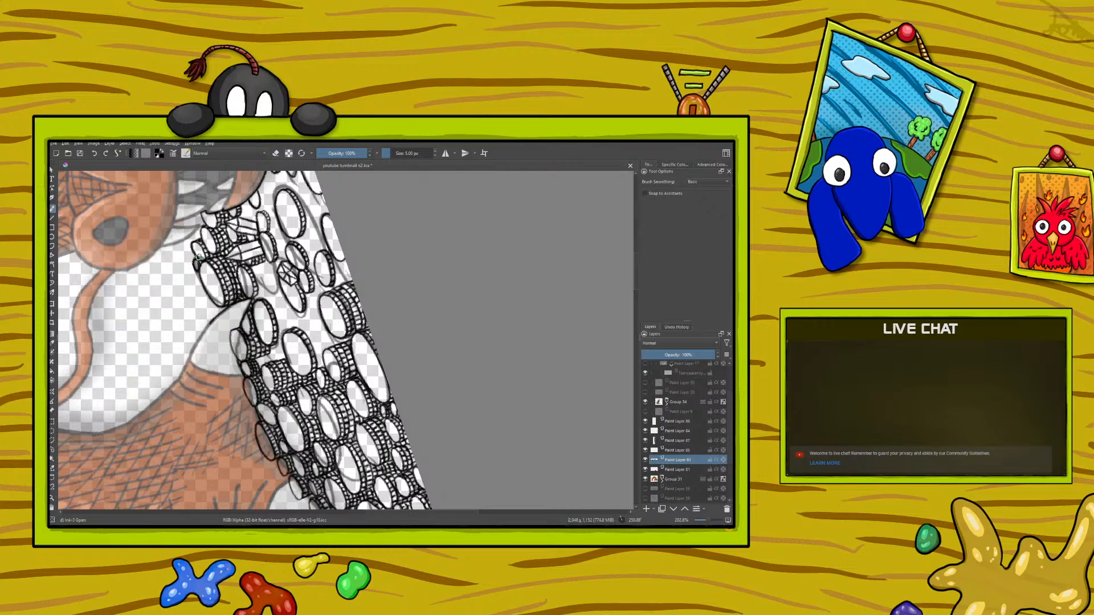
right_click(139, 367)
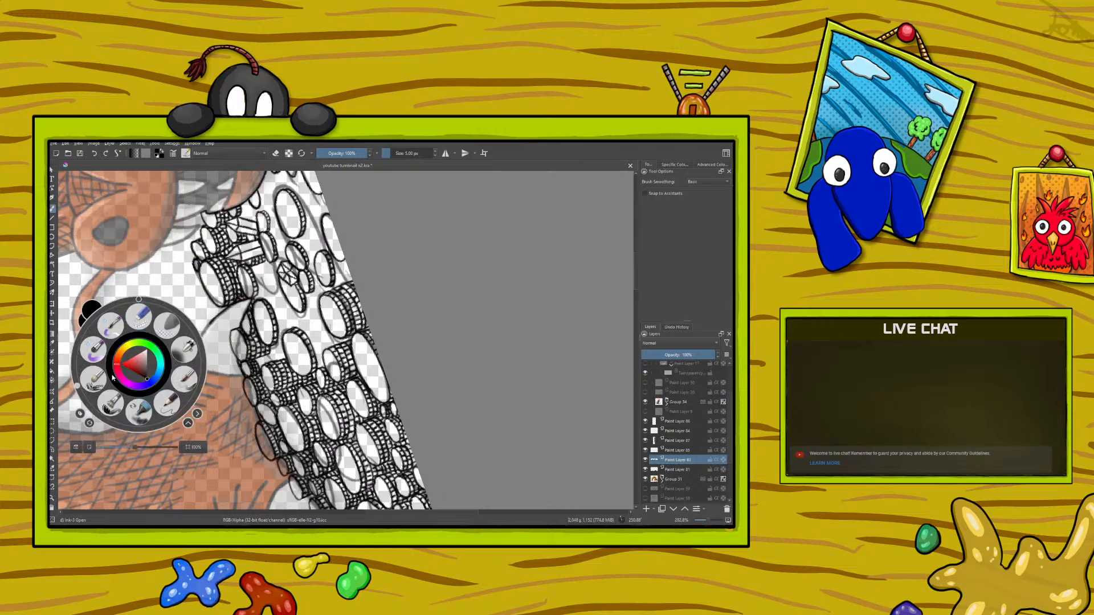
drag(78, 385, 254, 352)
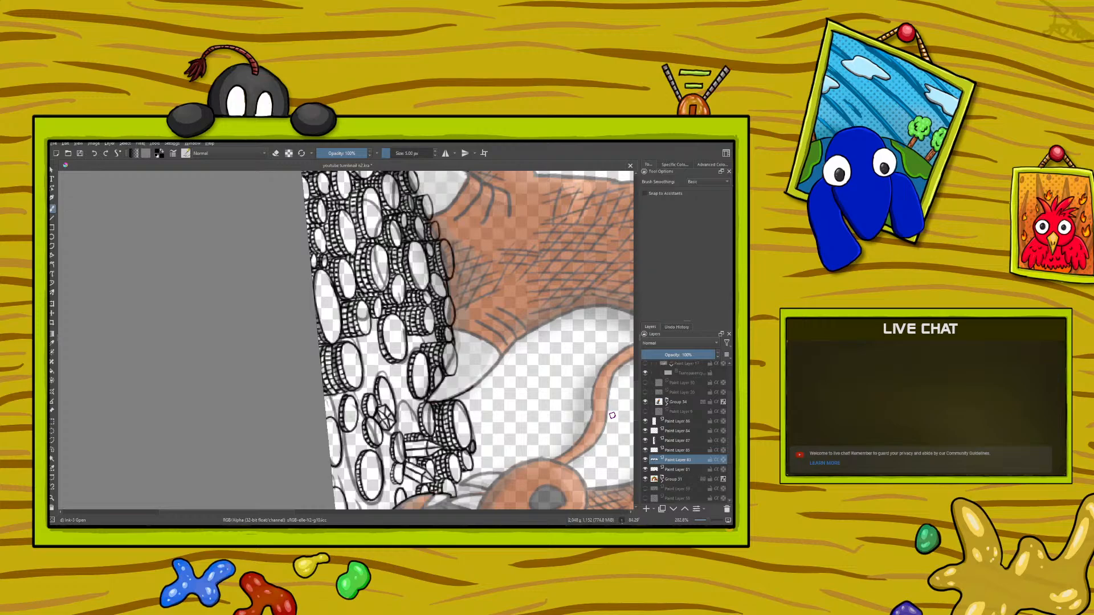
drag(268, 515, 286, 514)
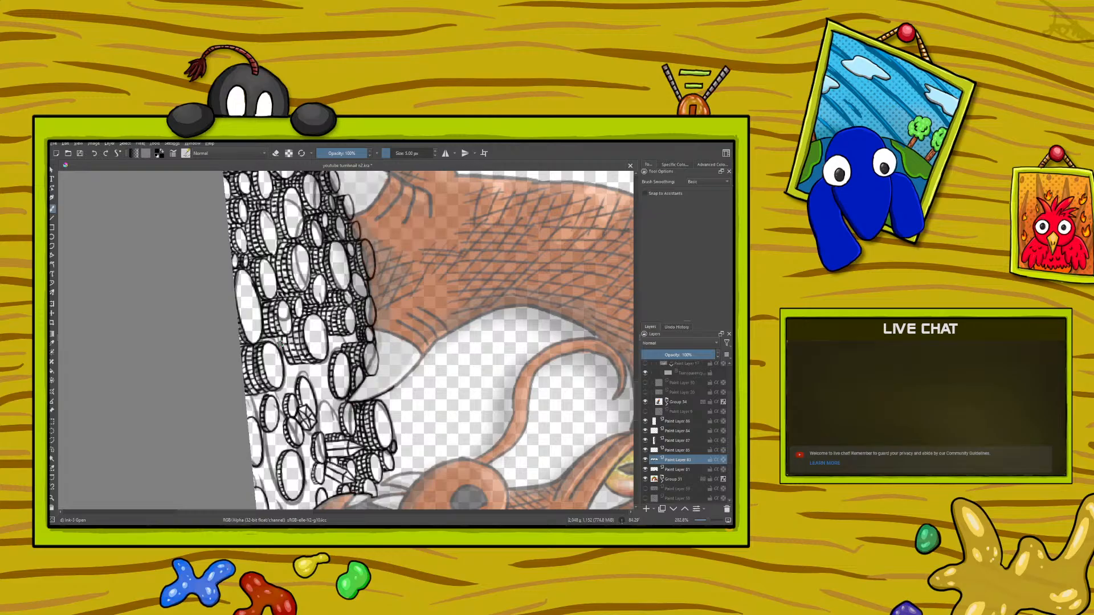
right_click(242, 400)
drag(307, 394, 157, 419)
right_click(154, 264)
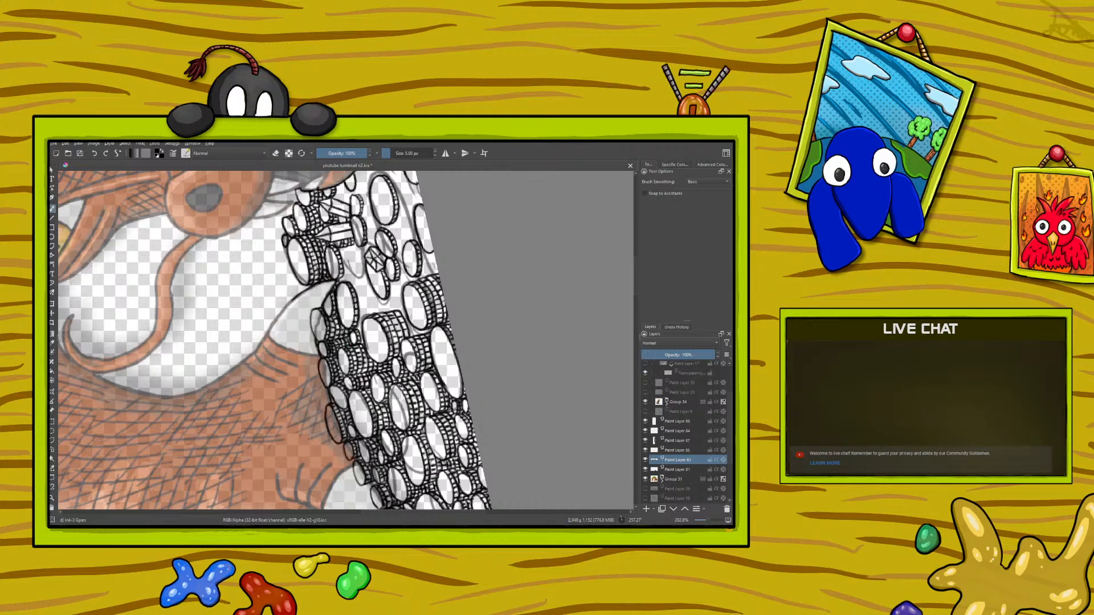
Step: Ink a narrow oval coin between the gem and the ridged stack at the claw tip
right_click(288, 313)
click(241, 255)
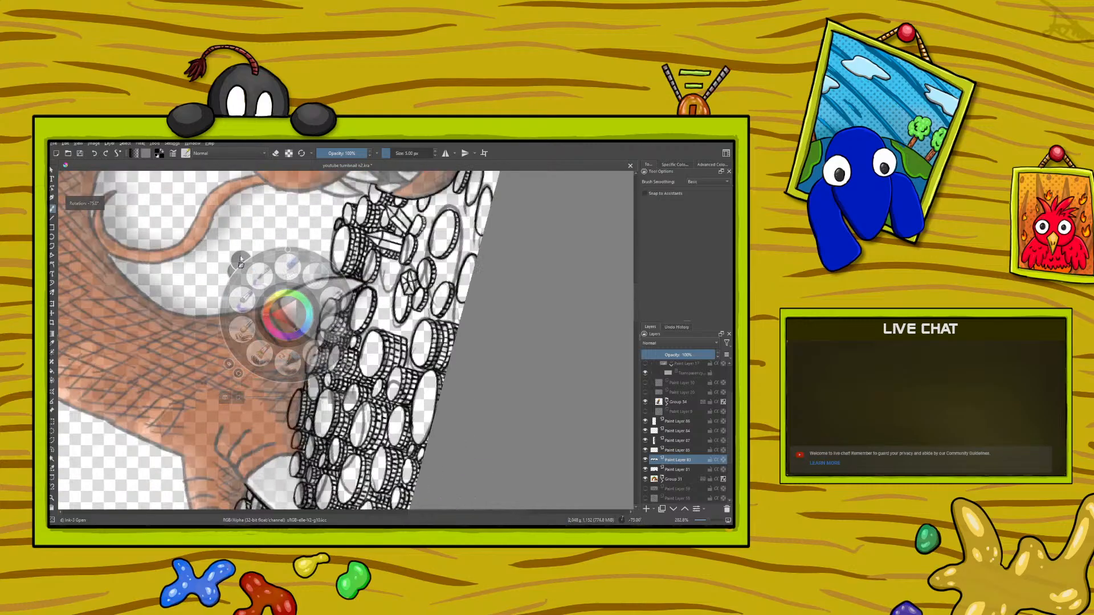
drag(240, 255, 445, 262)
right_click(444, 262)
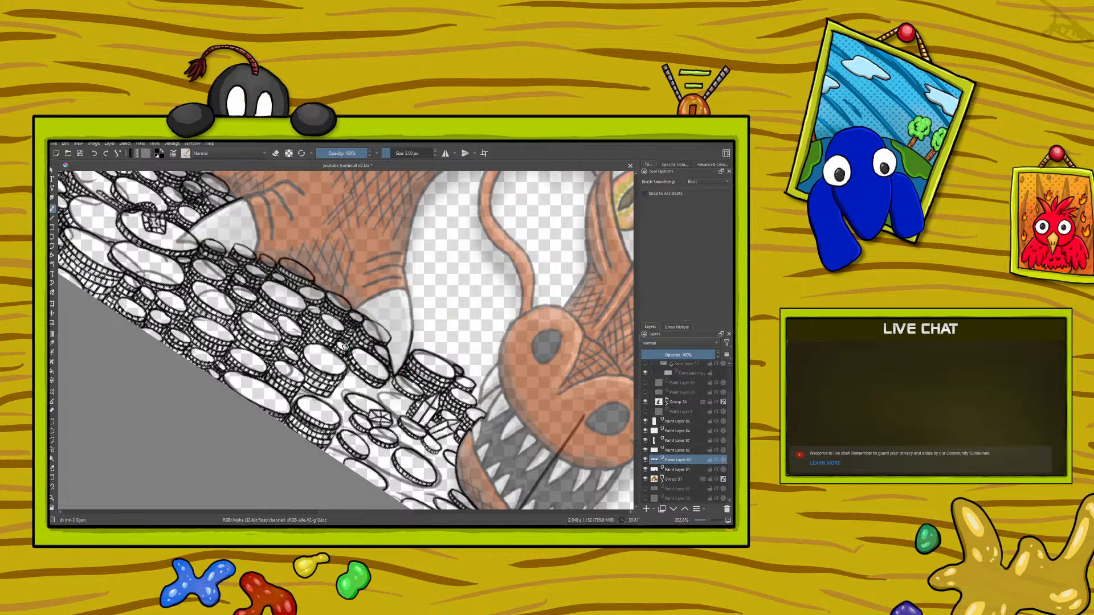
right_click(248, 396)
drag(284, 343, 314, 393)
right_click(315, 392)
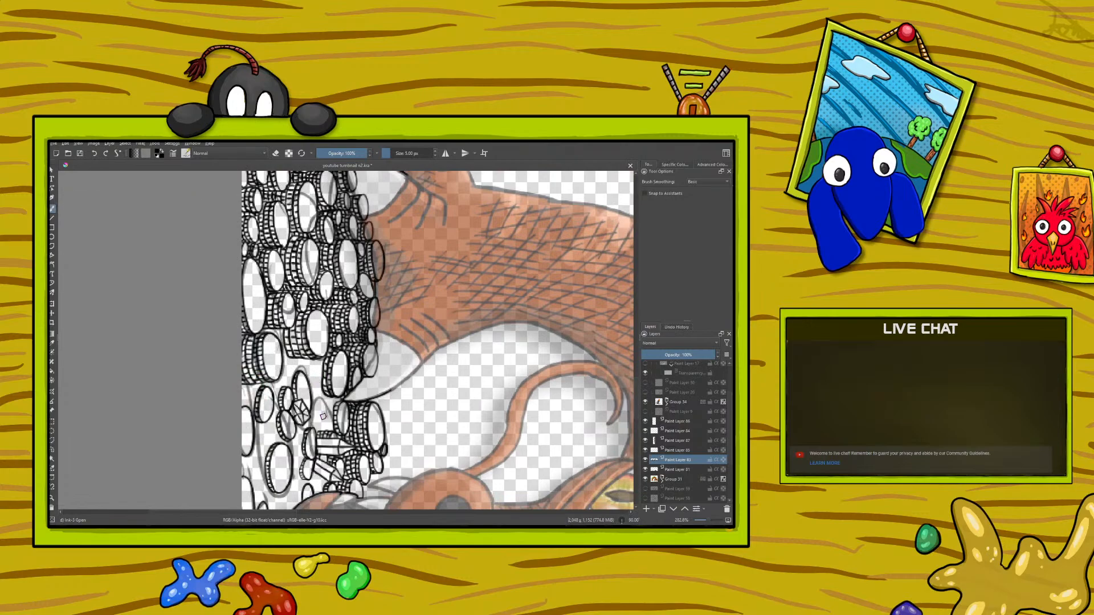
mouse_move(320, 394)
mouse_down()
mouse_move(315, 429)
mouse_move(317, 396)
mouse_up()
drag(317, 420, 314, 418)
Step: Ink small coins with ridged rims beneath the dragon's jaw, beside the crystal shards
right_click(194, 357)
drag(261, 357, 134, 384)
right_click(134, 384)
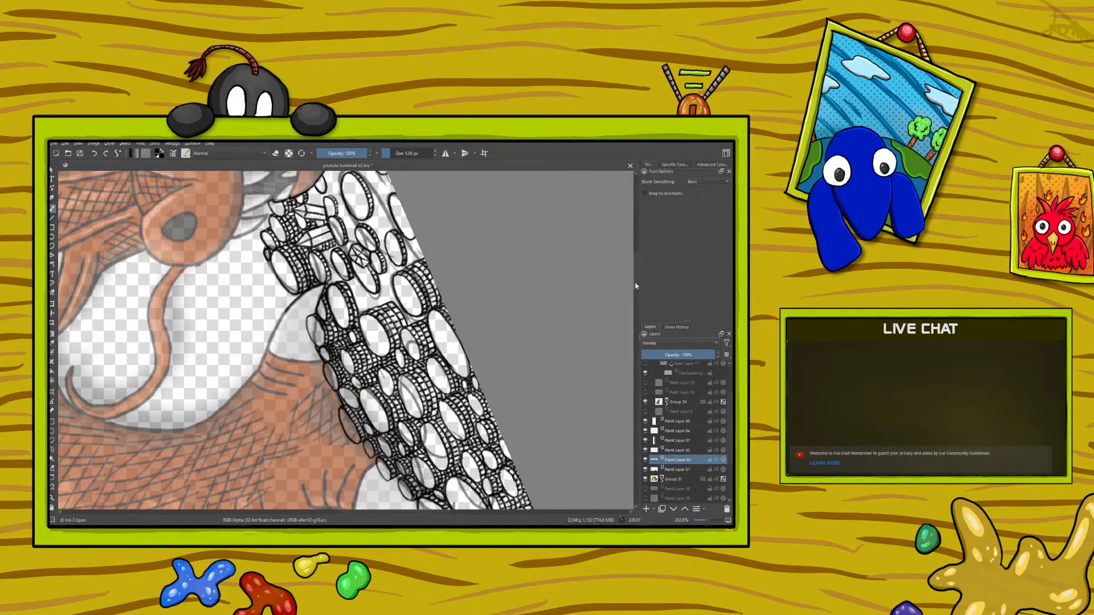
scroll(629, 252, up, 5)
mouse_move(708, 522)
mouse_down()
mouse_move(698, 525)
mouse_move(709, 523)
mouse_up()
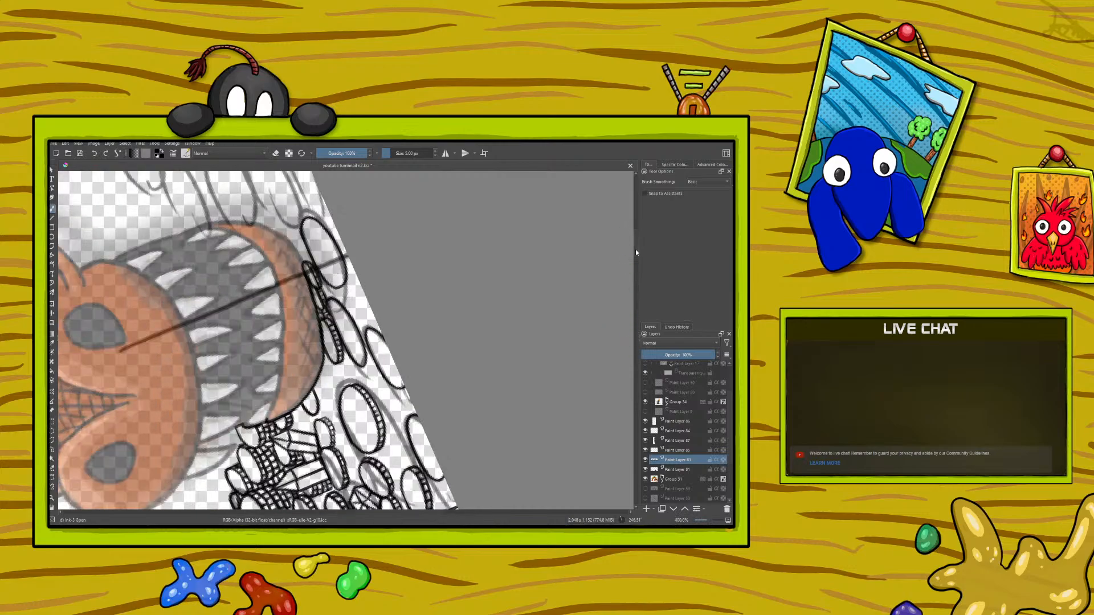
scroll(636, 252, down, 3)
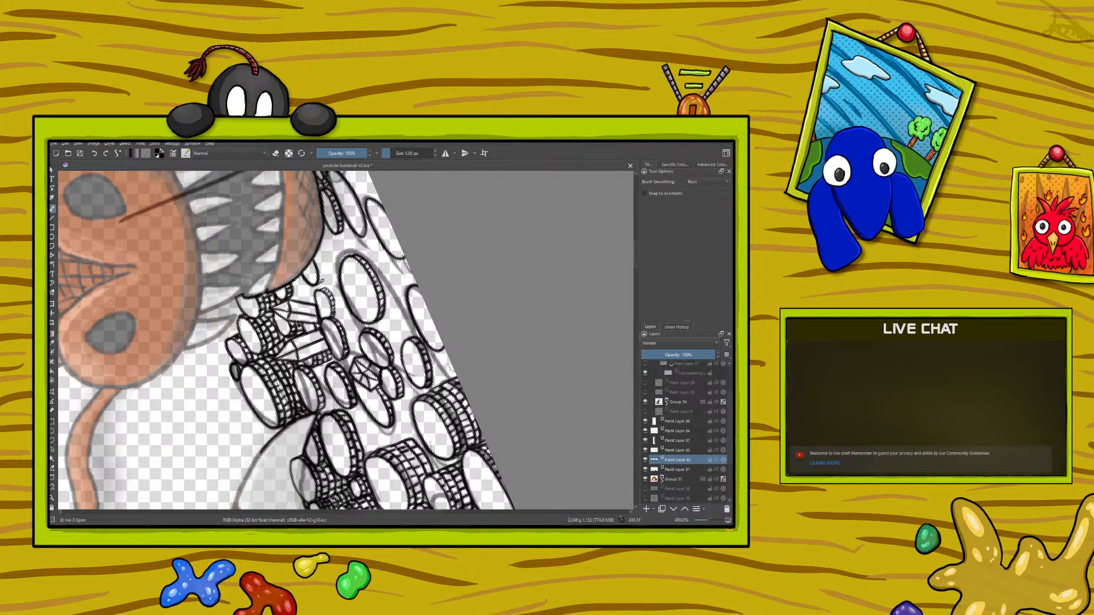
mouse_move(322, 268)
mouse_down()
mouse_move(315, 257)
mouse_move(322, 266)
mouse_up()
mouse_move(318, 273)
mouse_down()
mouse_move(294, 285)
mouse_move(334, 232)
mouse_move(303, 298)
mouse_up()
mouse_move(303, 298)
mouse_down()
mouse_move(297, 284)
mouse_move(309, 299)
mouse_move(308, 287)
mouse_up()
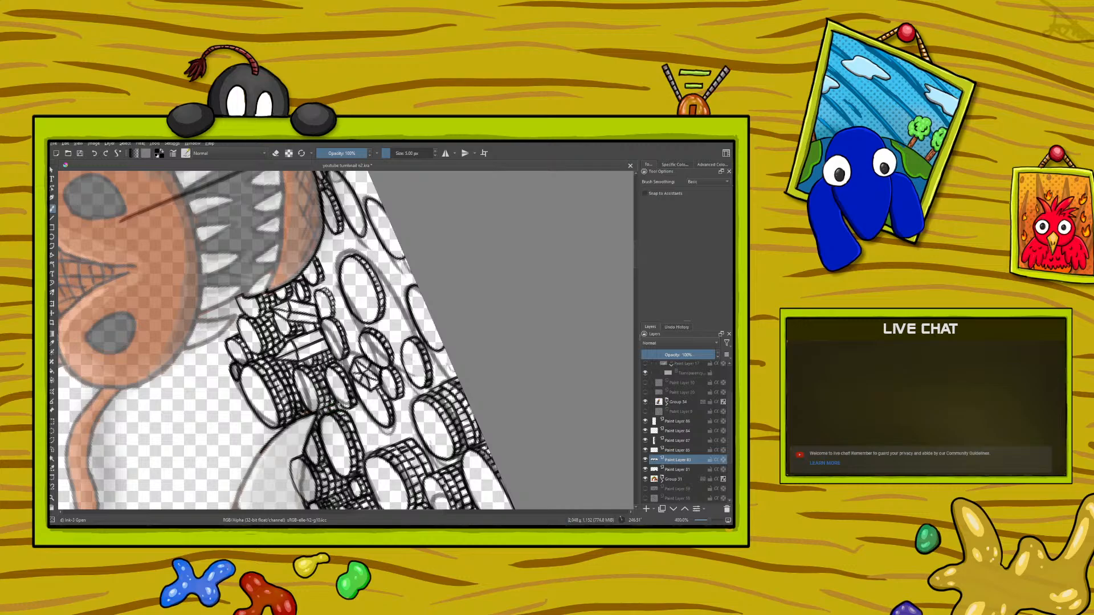
Step: Add a thick ridged rim to the coin at the canvas border, beneath the tall border stack
right_click(228, 377)
drag(167, 403, 293, 373)
right_click(293, 373)
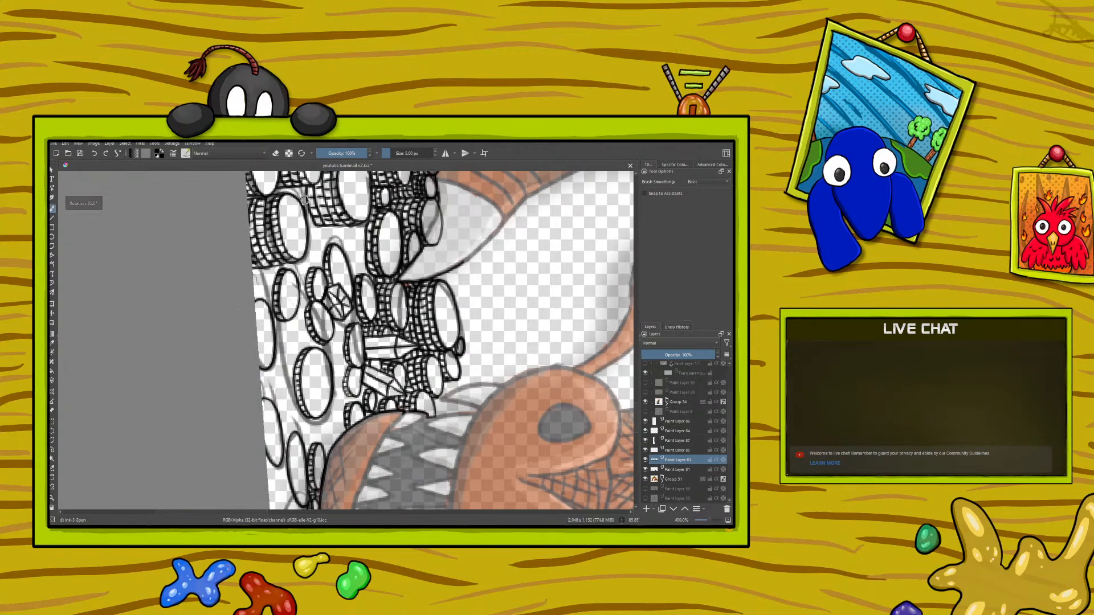
scroll(637, 419, up, 5)
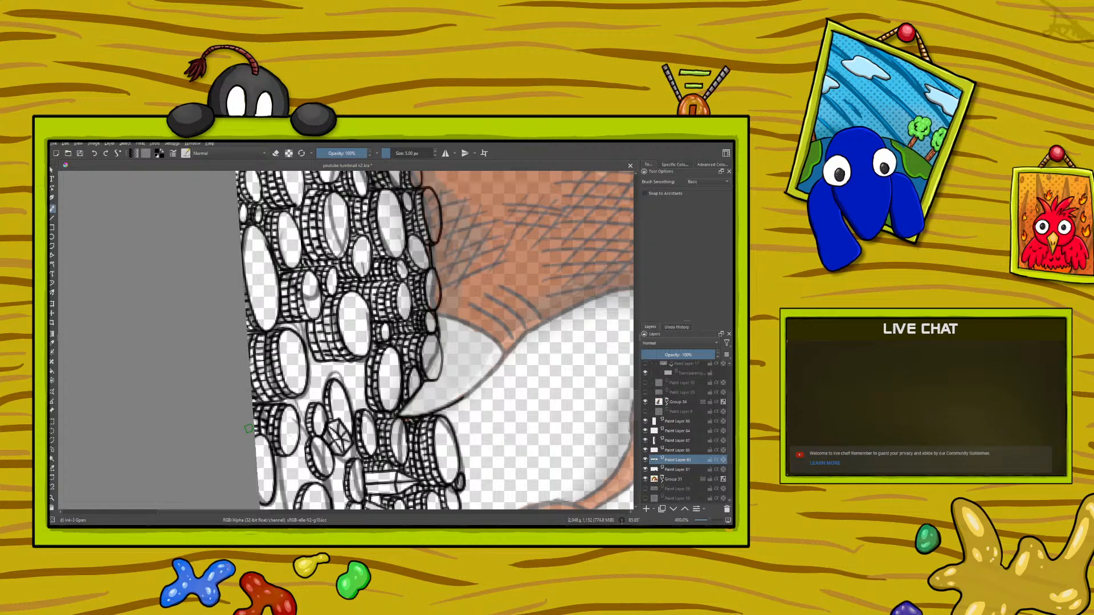
drag(709, 522, 698, 521)
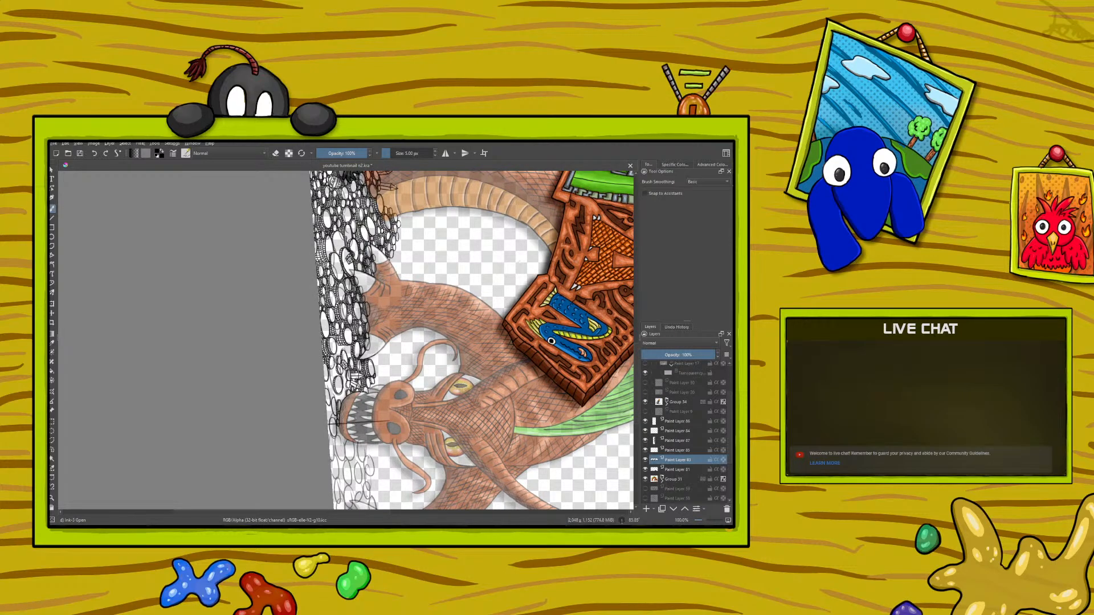
drag(706, 523, 715, 520)
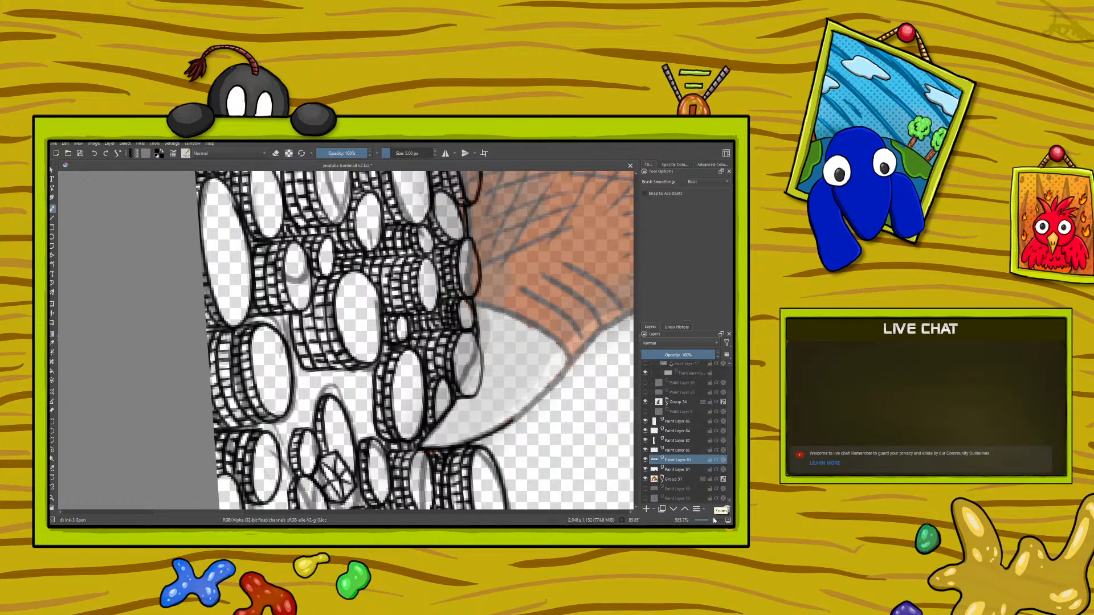
Step: Ink a narrow oval coin between the claw-tip stack and the gem, and fill the space beside it with ridged edges
right_click(227, 378)
drag(292, 376, 162, 381)
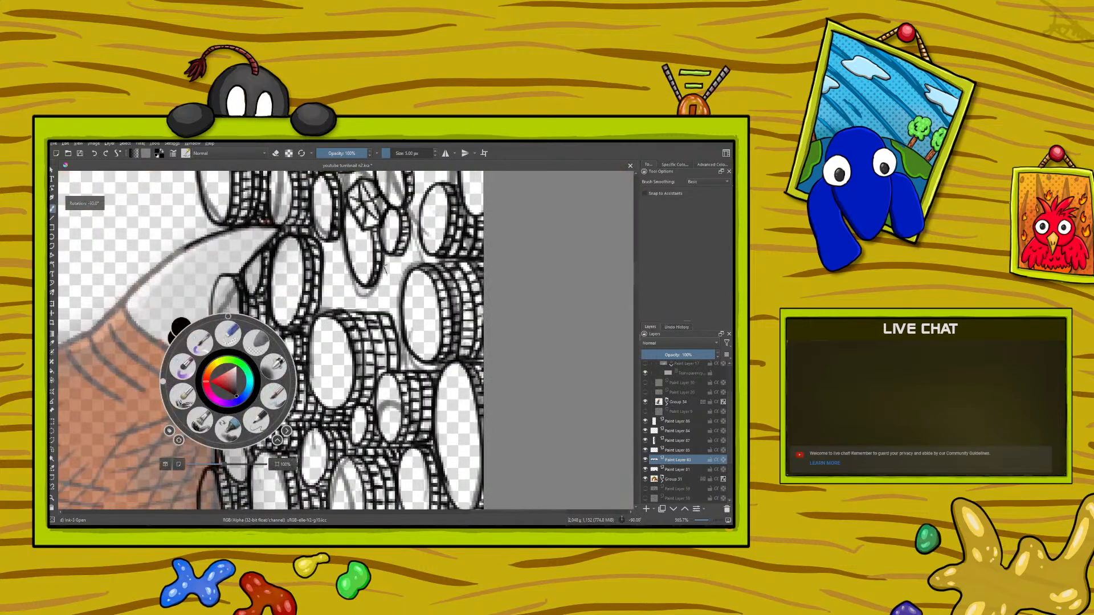
click(389, 313)
drag(388, 313, 399, 313)
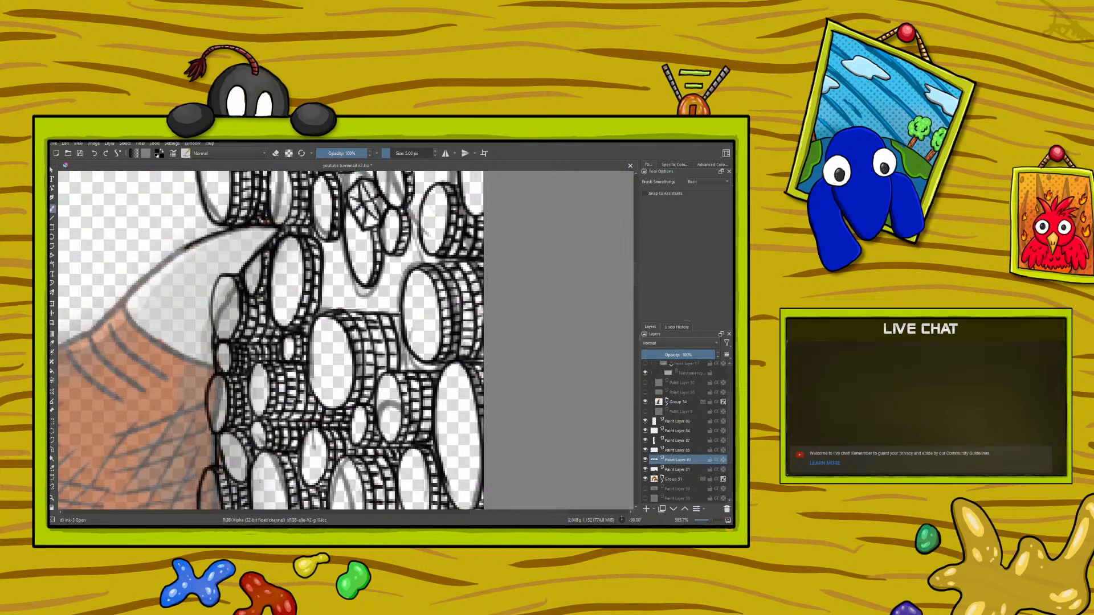
drag(408, 355, 408, 372)
drag(518, 512, 528, 501)
drag(635, 279, 637, 267)
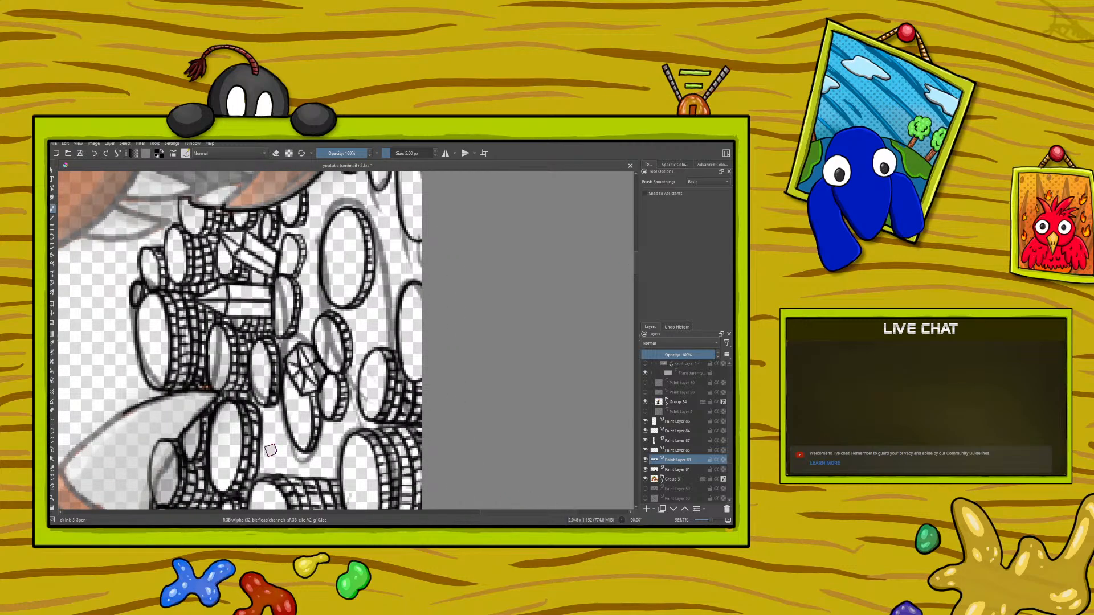
mouse_move(277, 431)
mouse_down()
mouse_move(273, 456)
mouse_move(289, 466)
mouse_move(279, 428)
mouse_move(272, 442)
mouse_up()
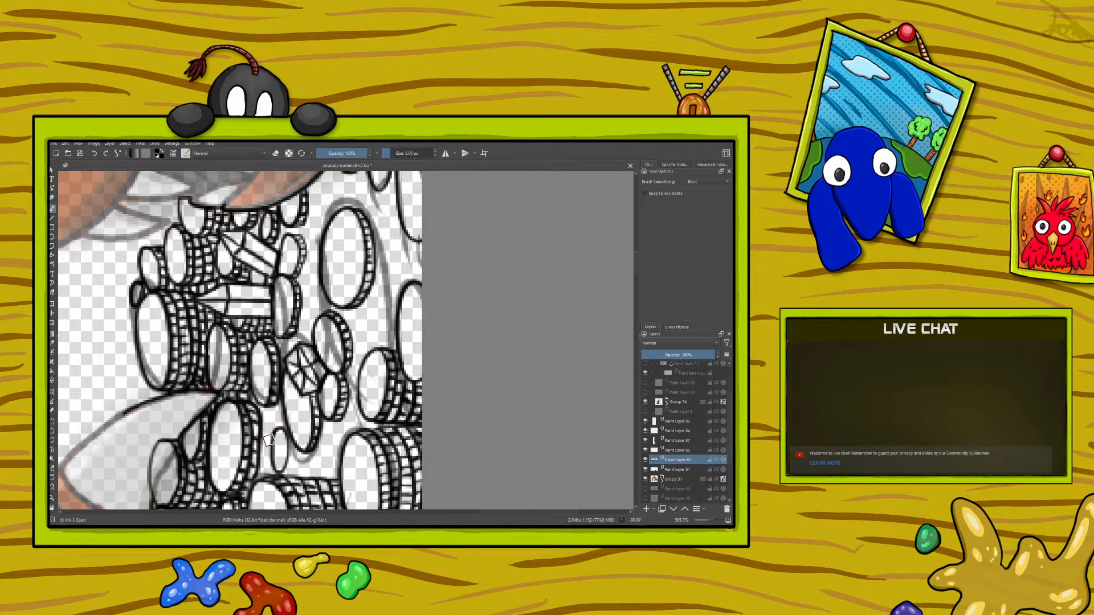
mouse_move(277, 472)
mouse_down()
mouse_move(294, 440)
mouse_move(291, 467)
mouse_up()
drag(288, 458, 292, 458)
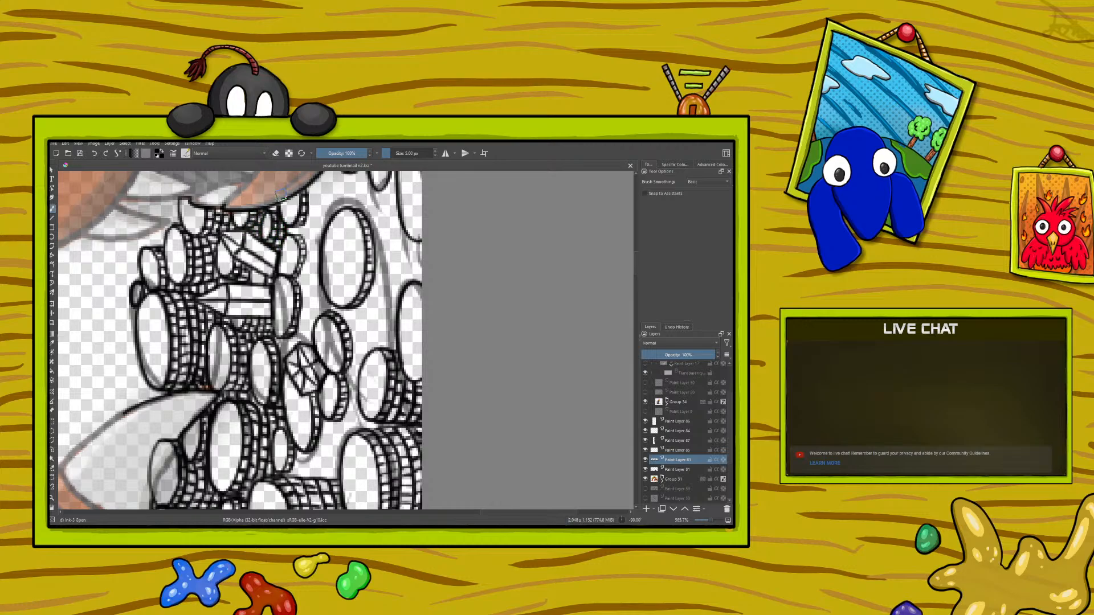
Step: Ink a small narrow coin between the gem and the crystal shards, and add ridges to the coin beside the gem
right_click(190, 392)
drag(123, 393, 255, 399)
click(167, 299)
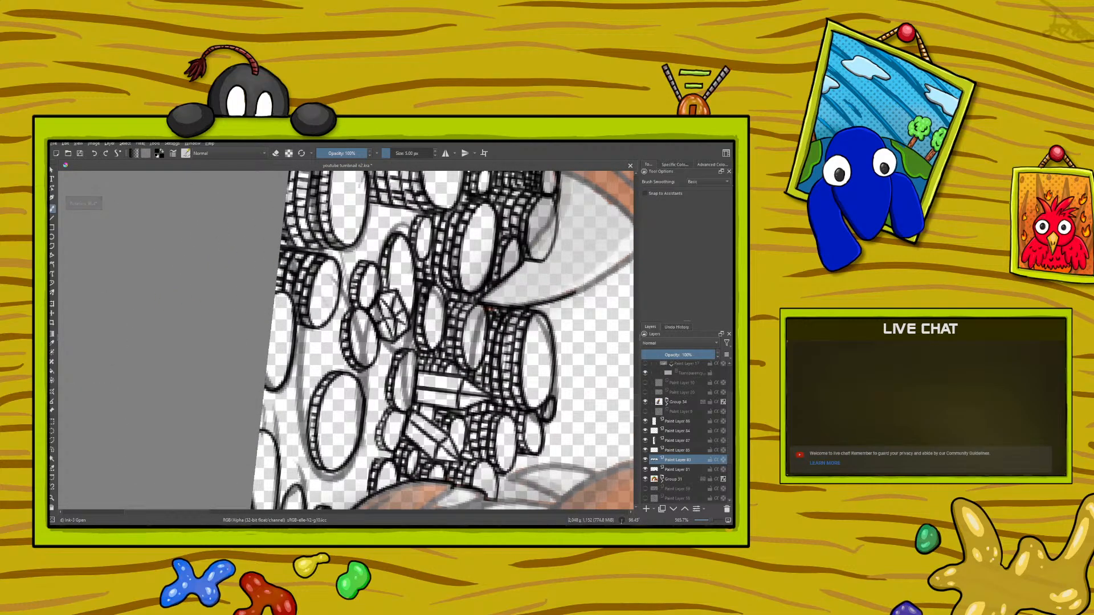
drag(195, 510, 204, 511)
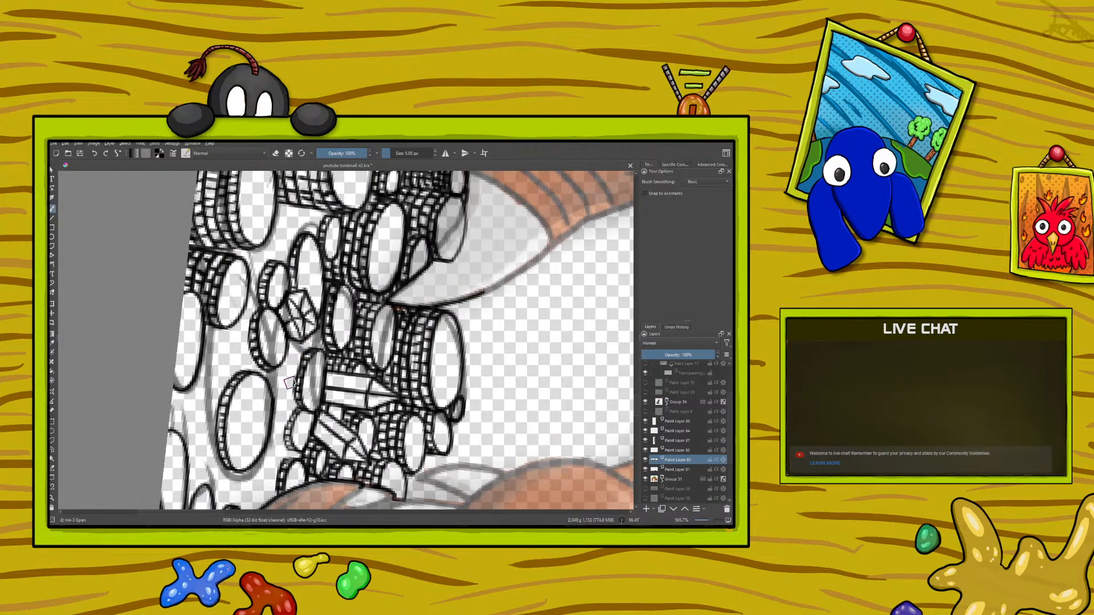
mouse_move(287, 354)
mouse_down()
mouse_move(281, 386)
mouse_move(296, 376)
mouse_move(287, 376)
mouse_move(287, 397)
mouse_move(279, 369)
mouse_up()
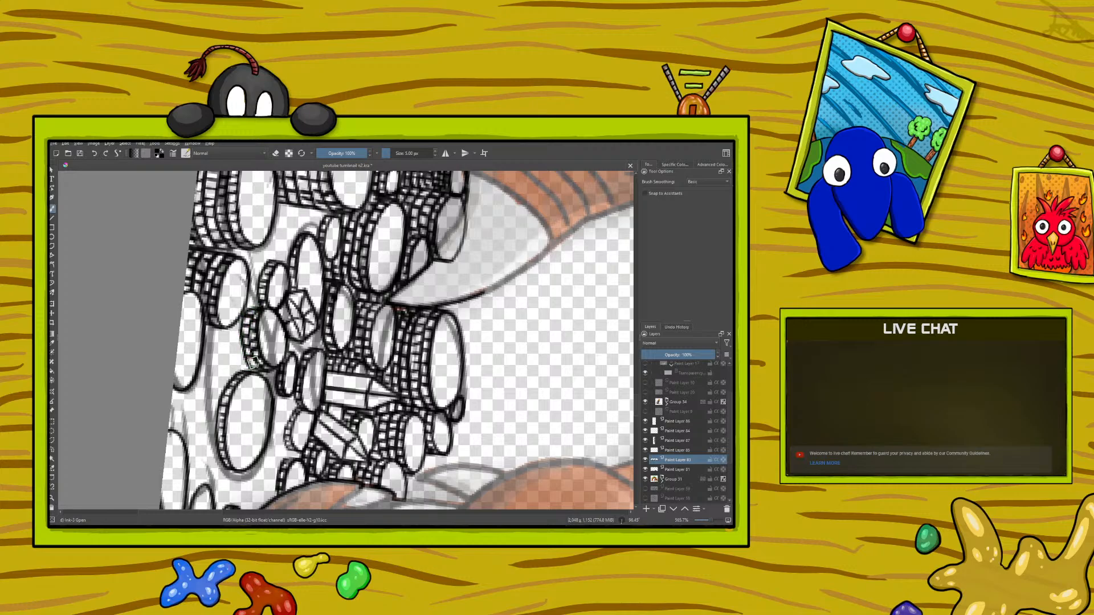
right_click(189, 278)
drag(259, 284, 125, 276)
drag(351, 512, 363, 511)
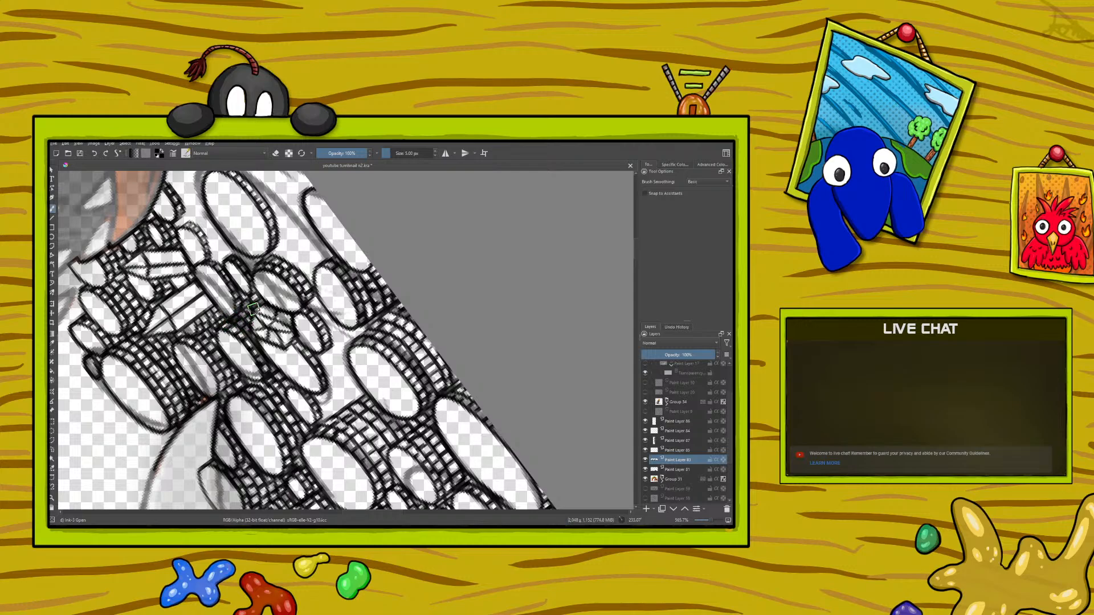
Step: Ink ridged edges and a small oval coin in the gap above the gem, between the border stack and claw-side stack
right_click(271, 413)
drag(217, 454, 339, 410)
right_click(198, 275)
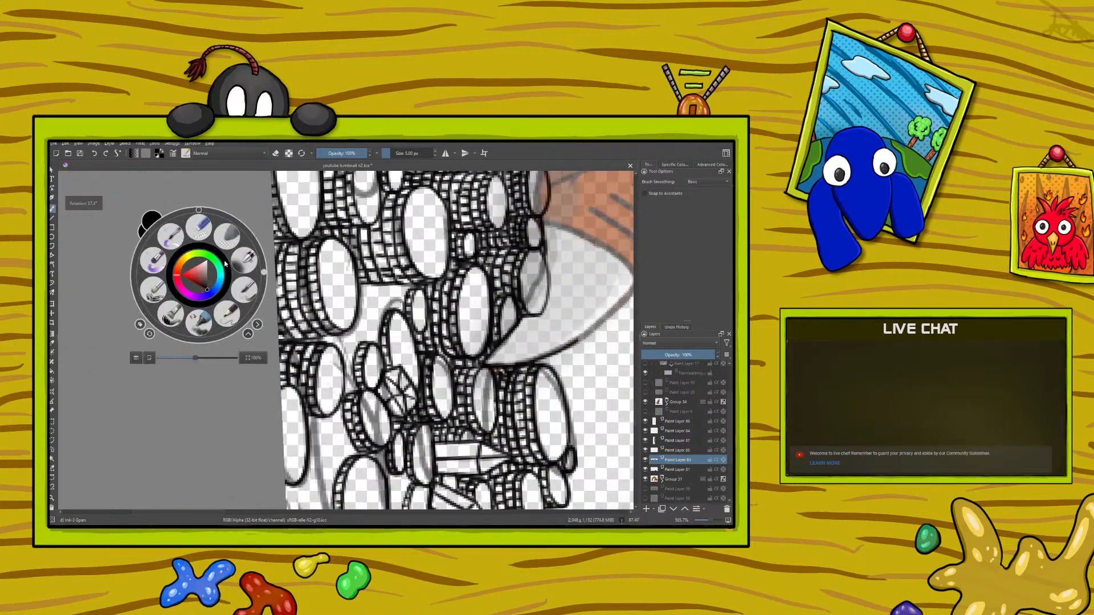
click(274, 266)
drag(637, 408, 637, 392)
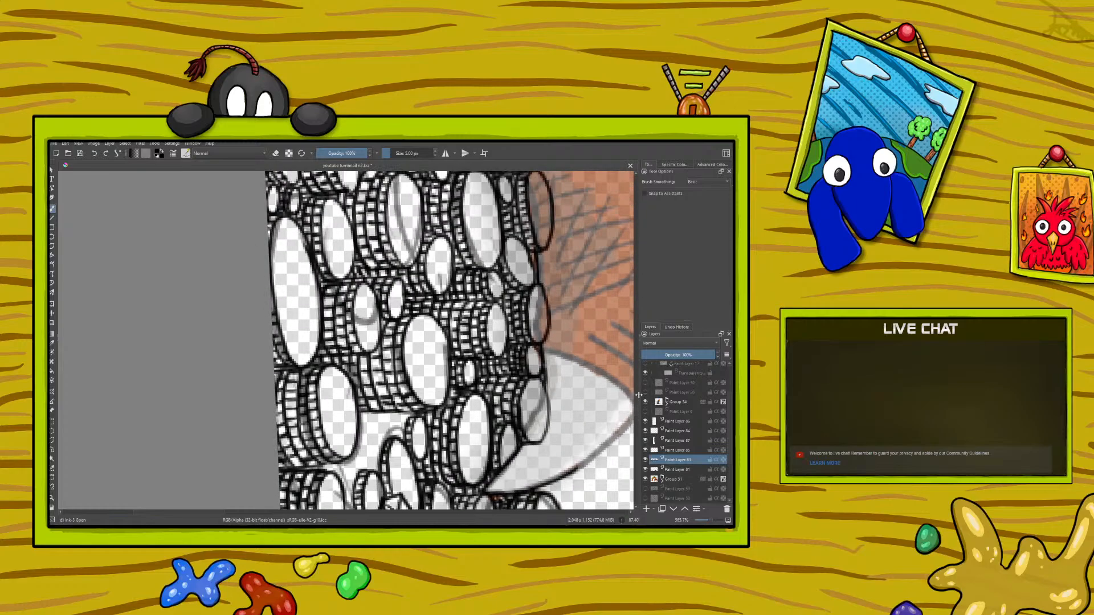
mouse_move(417, 416)
mouse_down()
mouse_move(401, 420)
mouse_move(395, 438)
mouse_up()
mouse_move(387, 429)
mouse_down()
mouse_move(406, 416)
mouse_move(390, 419)
mouse_up()
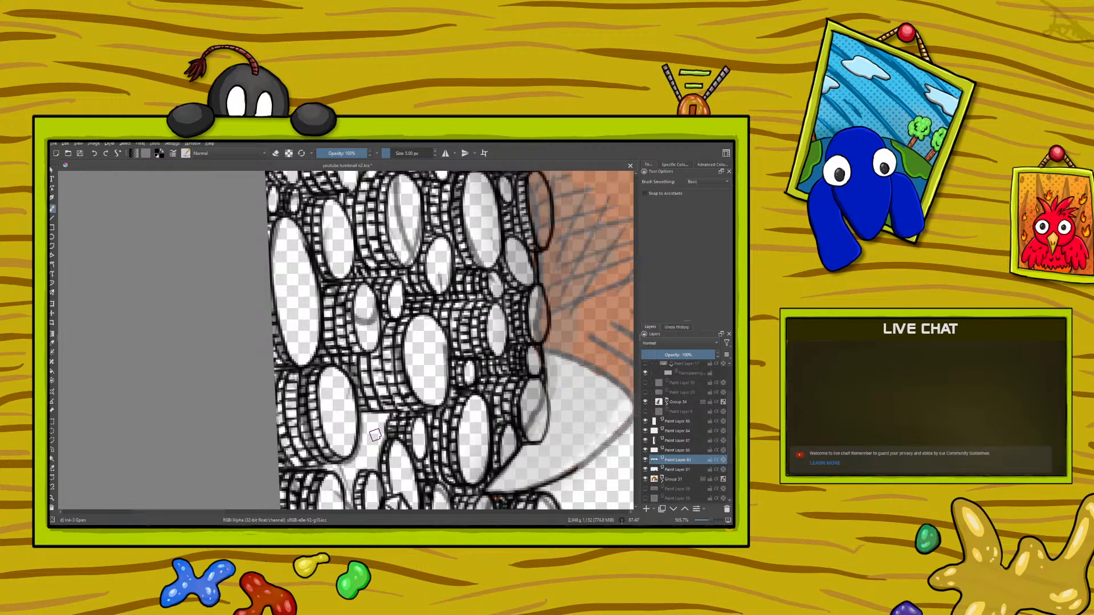
mouse_move(378, 437)
mouse_down()
mouse_move(372, 413)
mouse_move(368, 435)
mouse_move(382, 421)
mouse_move(363, 443)
mouse_up()
mouse_move(366, 441)
mouse_down()
mouse_move(355, 445)
mouse_move(354, 419)
mouse_up()
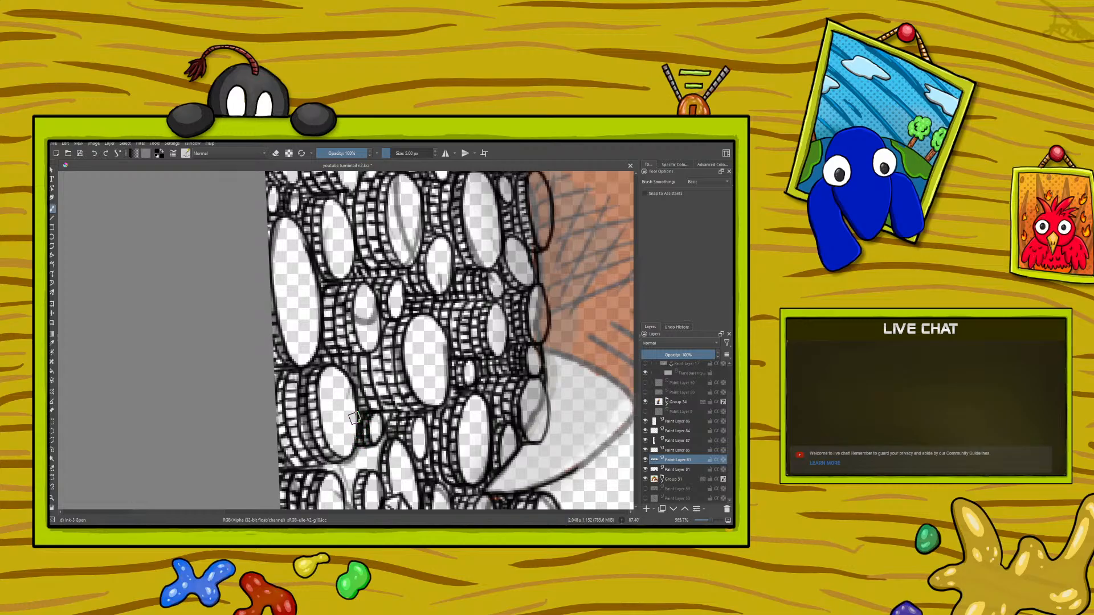
Step: Fill the remaining gap between the border coins and the gem with ridged coin edges
right_click(222, 413)
drag(287, 411, 170, 373)
click(183, 277)
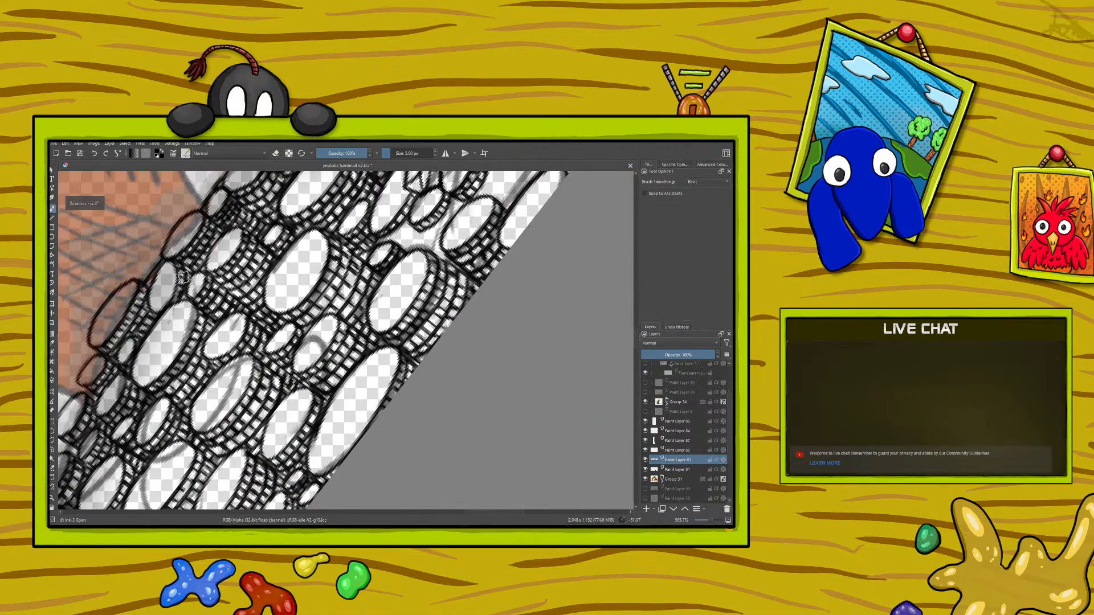
drag(512, 513, 526, 514)
drag(635, 339, 637, 327)
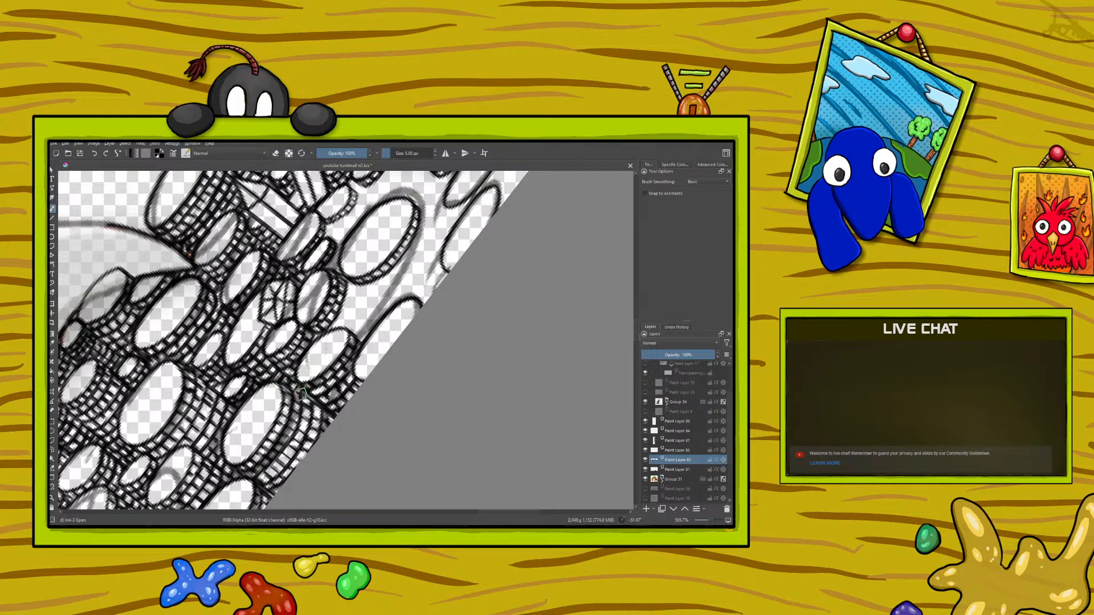
Step: Add thickness and a ridged rim to the border coin beneath the dragon's jaw, and ink a small ridged coin beside it
right_click(169, 392)
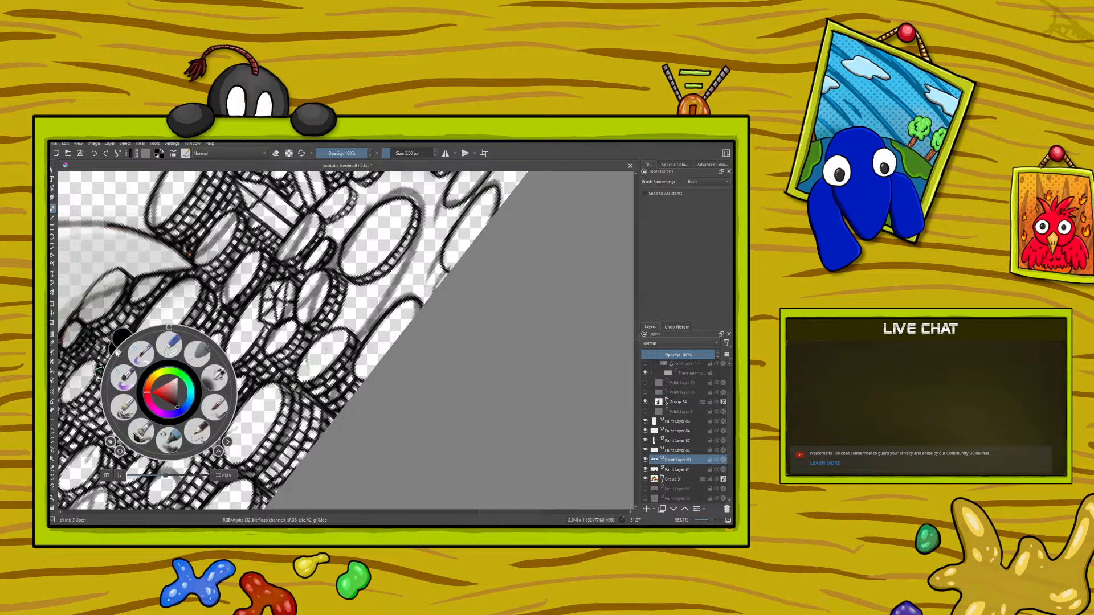
click(169, 346)
drag(170, 345, 269, 383)
click(164, 298)
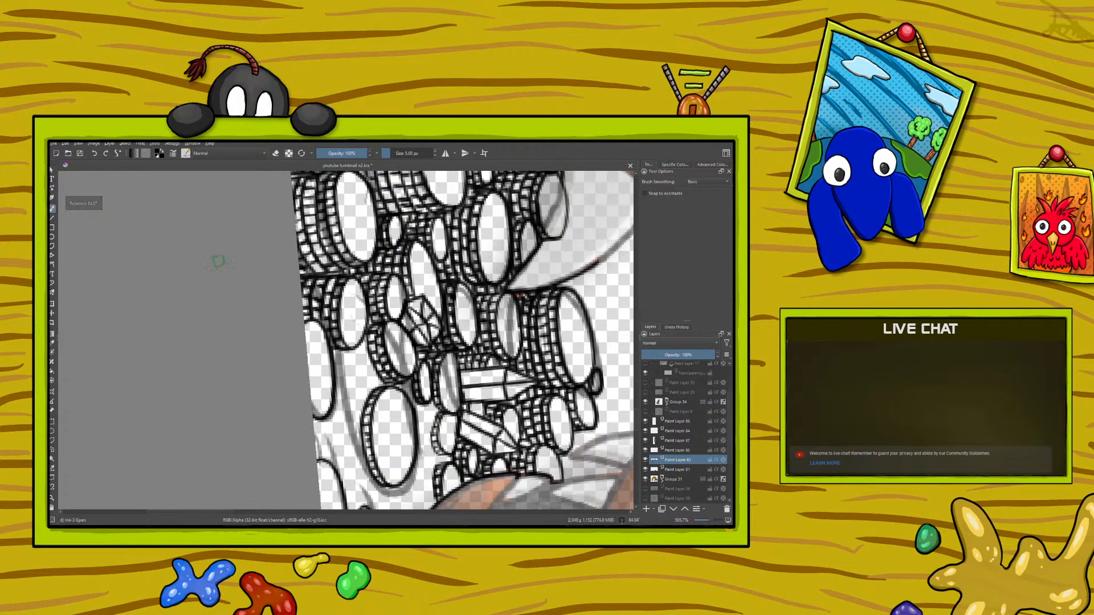
scroll(636, 403, down, 4)
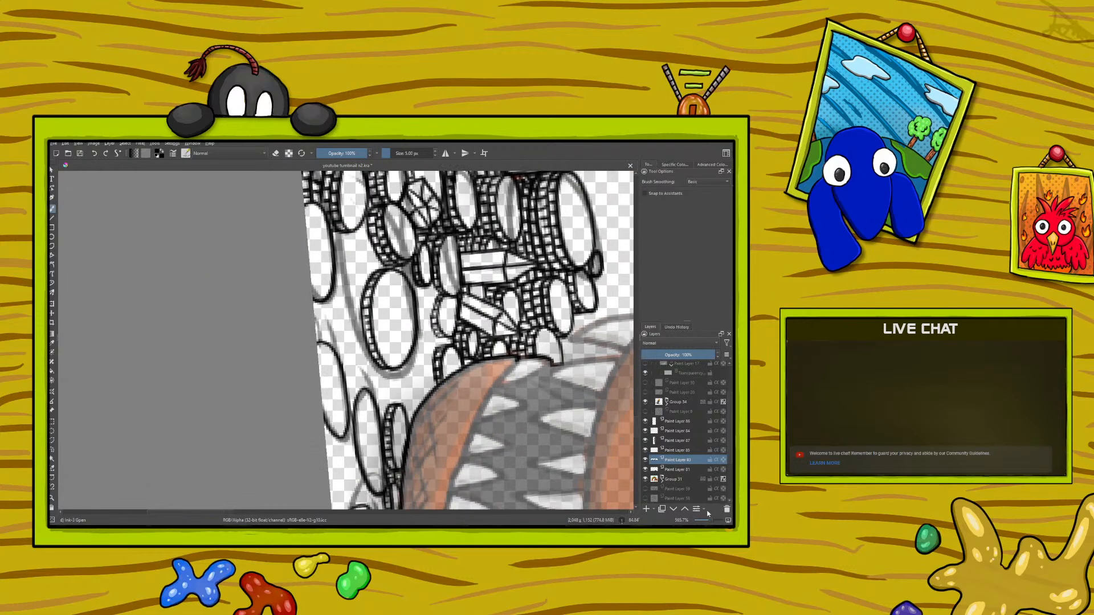
drag(711, 523, 710, 523)
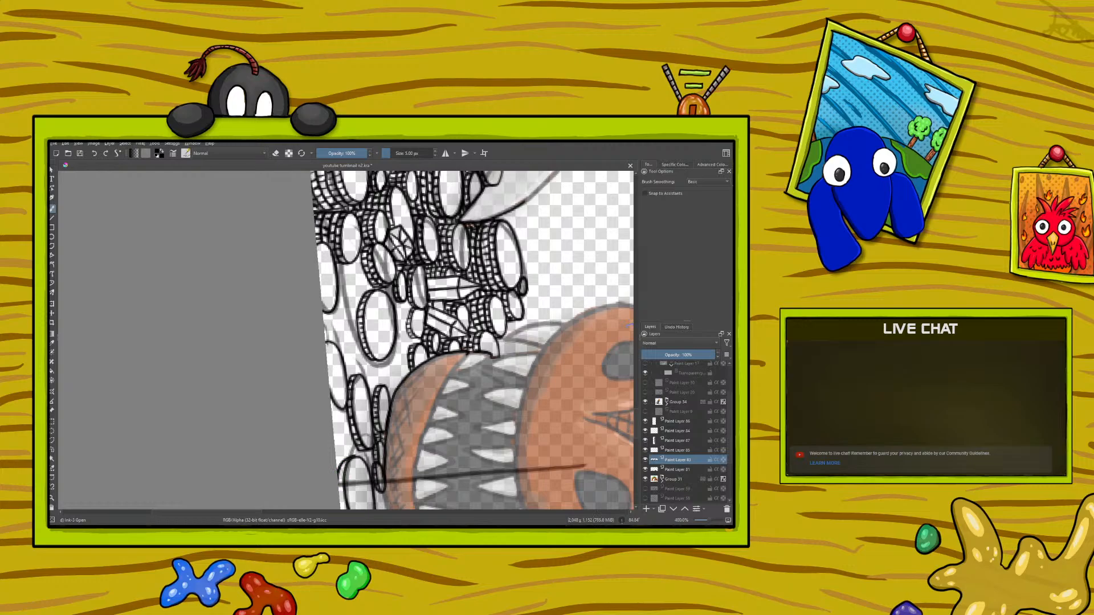
scroll(633, 420, down, 3)
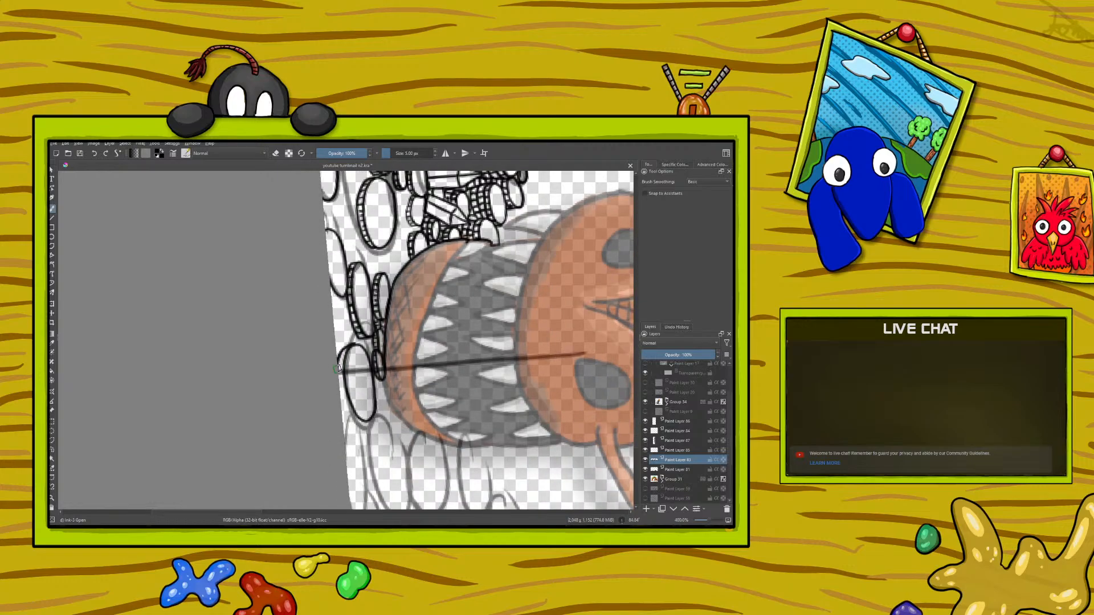
mouse_move(345, 345)
mouse_down()
mouse_move(345, 412)
mouse_move(367, 421)
mouse_up()
click(275, 153)
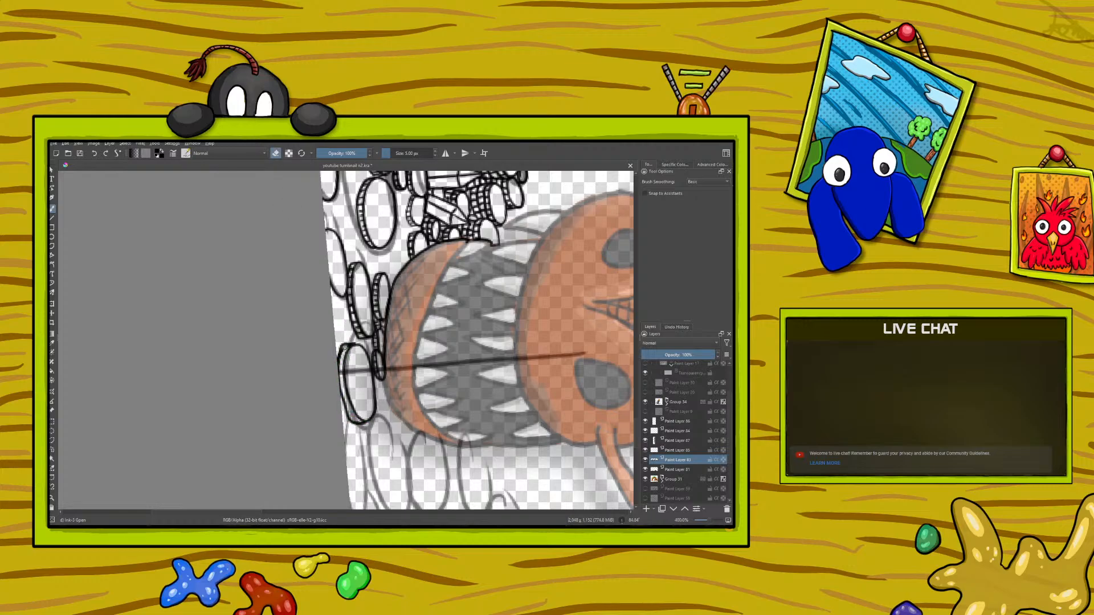
click(275, 153)
drag(343, 361, 356, 422)
mouse_move(349, 337)
mouse_down()
mouse_move(335, 330)
mouse_move(335, 312)
mouse_move(346, 336)
mouse_move(344, 312)
mouse_move(338, 328)
mouse_up()
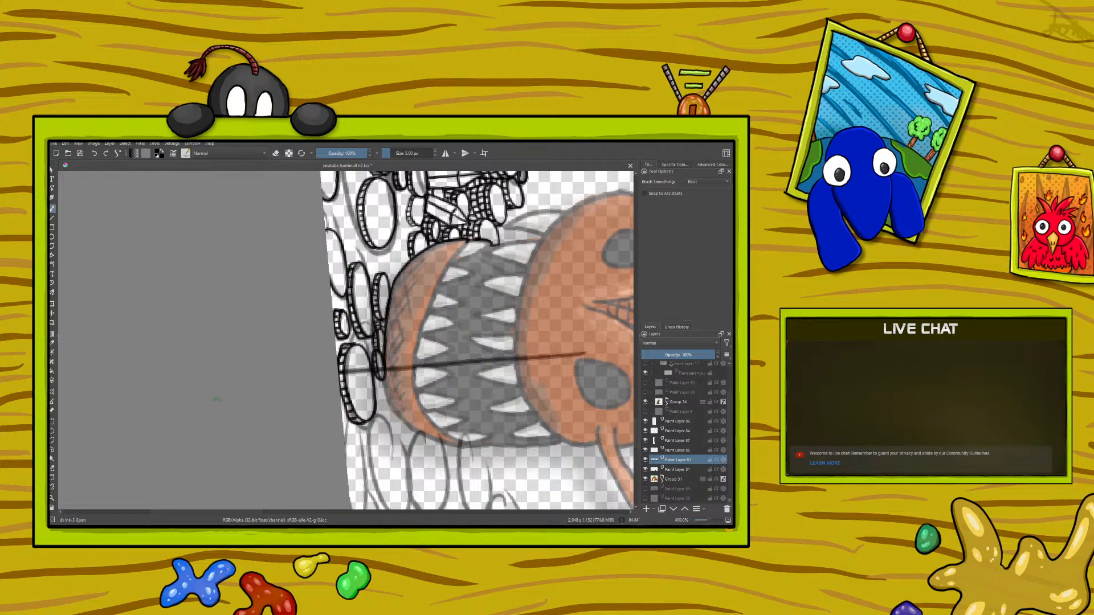
Step: Fill the gaps among the narrow coins along the border beneath the jaw with more ridged edges
right_click(230, 409)
drag(296, 402, 299, 311)
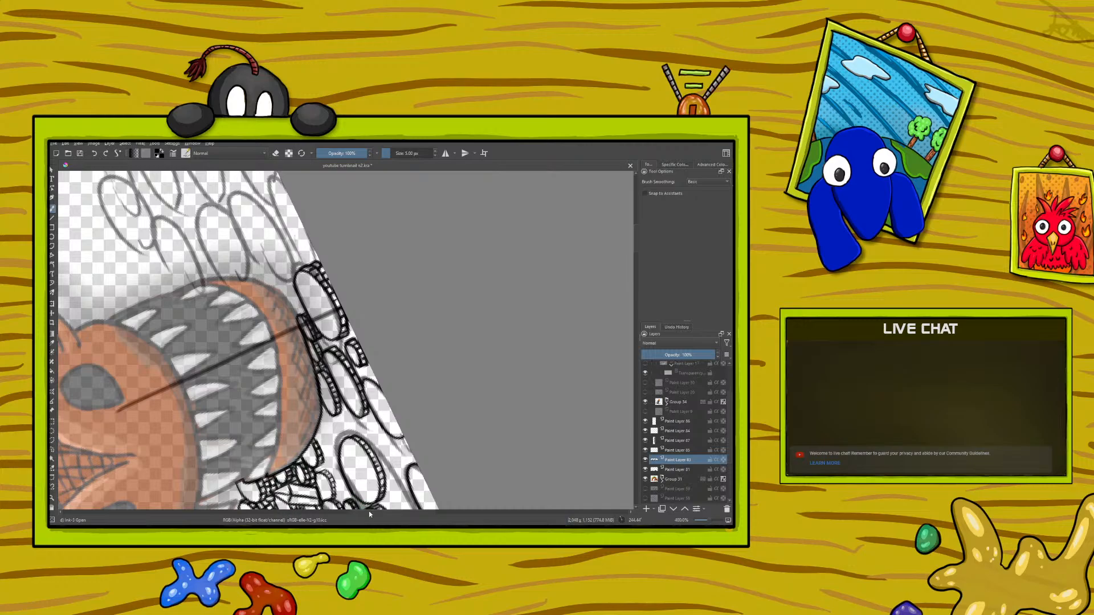
drag(370, 512, 379, 512)
mouse_move(152, 227)
mouse_down()
mouse_move(165, 215)
mouse_move(173, 251)
mouse_up()
mouse_move(162, 255)
mouse_down()
mouse_move(178, 263)
mouse_move(152, 202)
mouse_move(181, 251)
mouse_move(165, 256)
mouse_move(177, 254)
mouse_move(155, 196)
mouse_up()
key(e)
key(e)
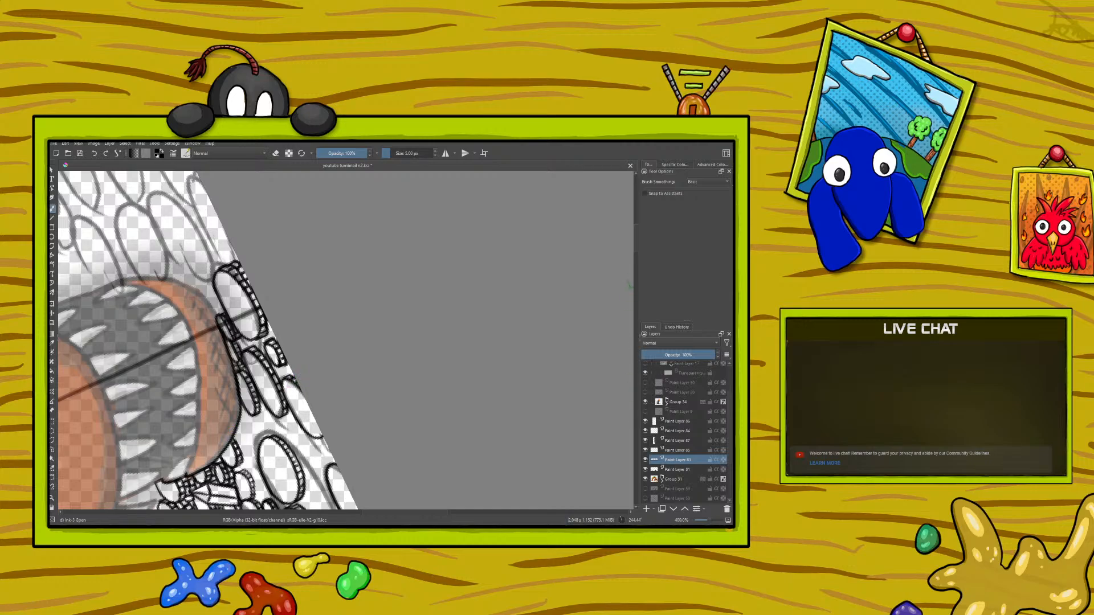
scroll(636, 230, down, 3)
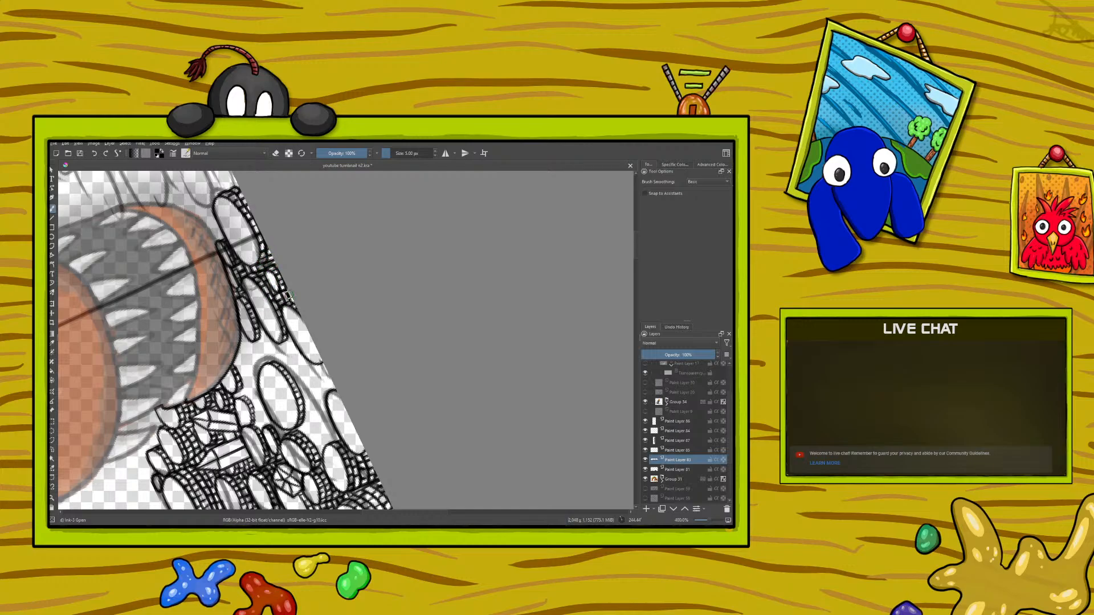
Step: Thicken the large oval coin beside the crystal shards with an additional row of rim ridges
right_click(216, 360)
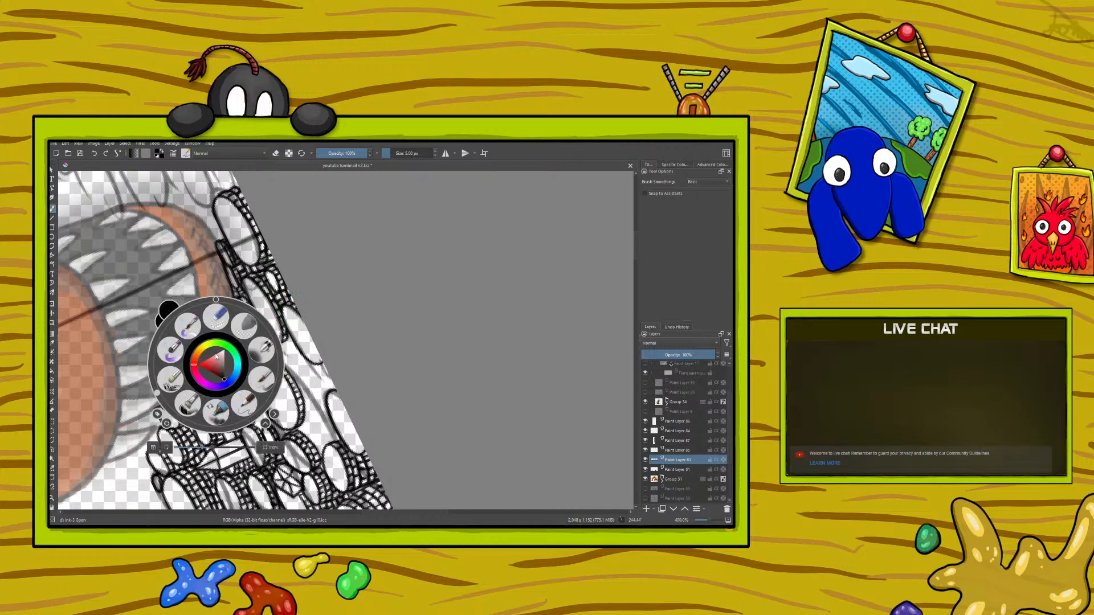
drag(157, 393, 192, 303)
click(131, 229)
drag(638, 392, 638, 381)
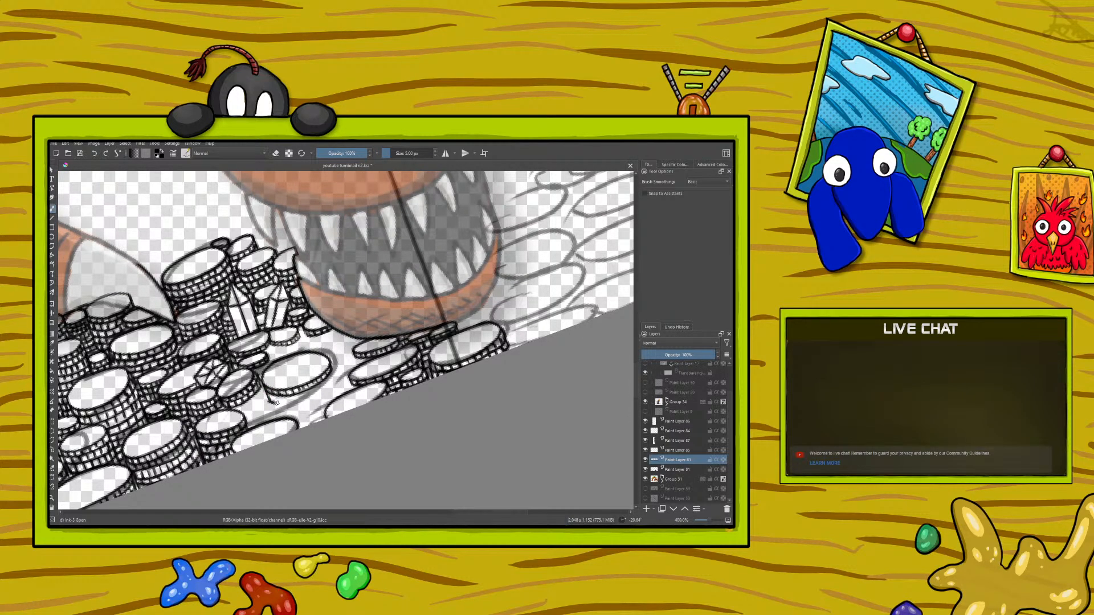
mouse_move(289, 402)
mouse_down()
mouse_move(330, 376)
mouse_move(287, 404)
mouse_up()
drag(280, 397, 272, 401)
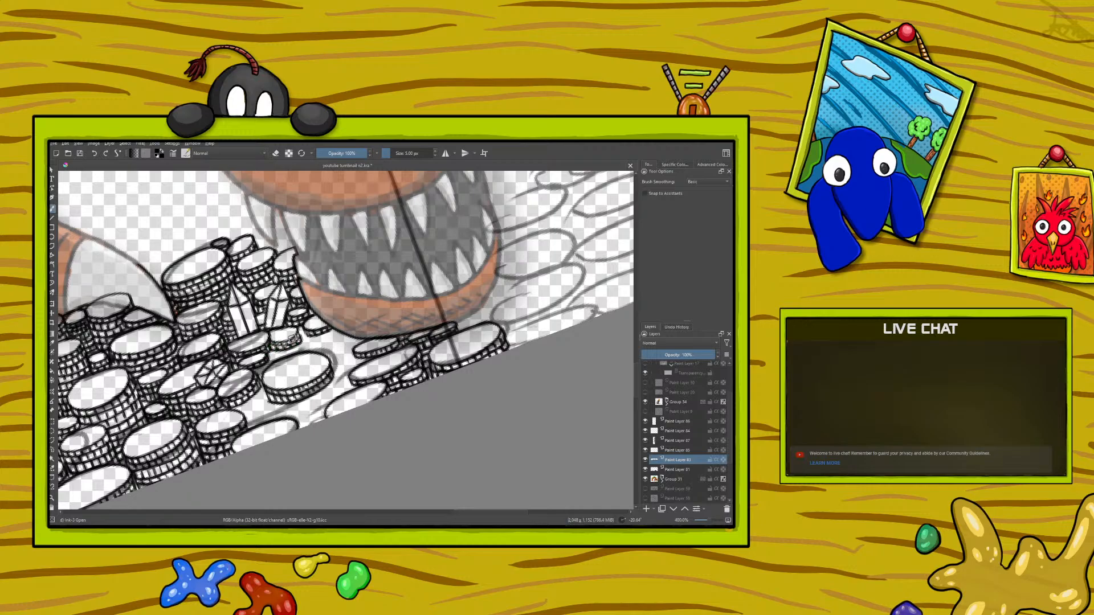
Step: Ink a small coin in the gap between the dragon's lower jaw and the large oval coin
right_click(197, 408)
drag(175, 350, 139, 434)
right_click(140, 435)
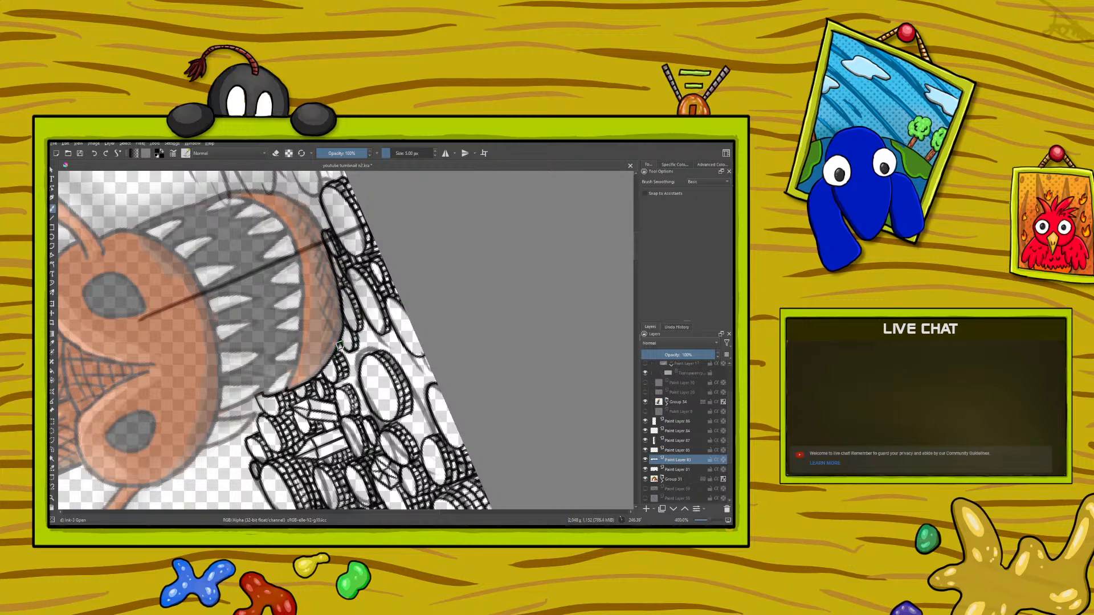
drag(338, 360, 354, 374)
right_click(215, 390)
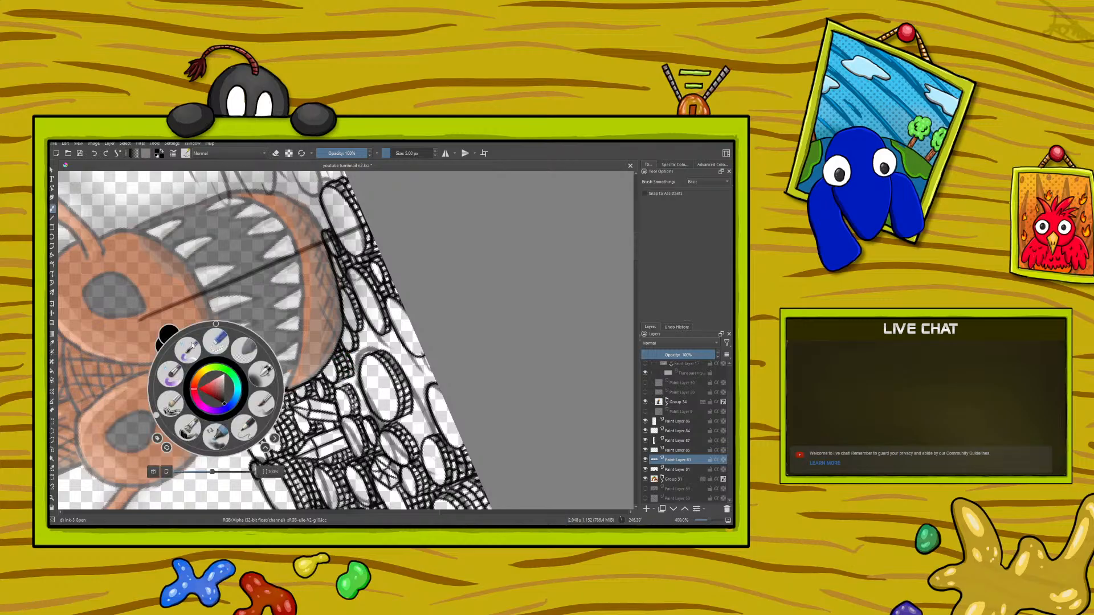
drag(157, 417, 280, 395)
click(199, 240)
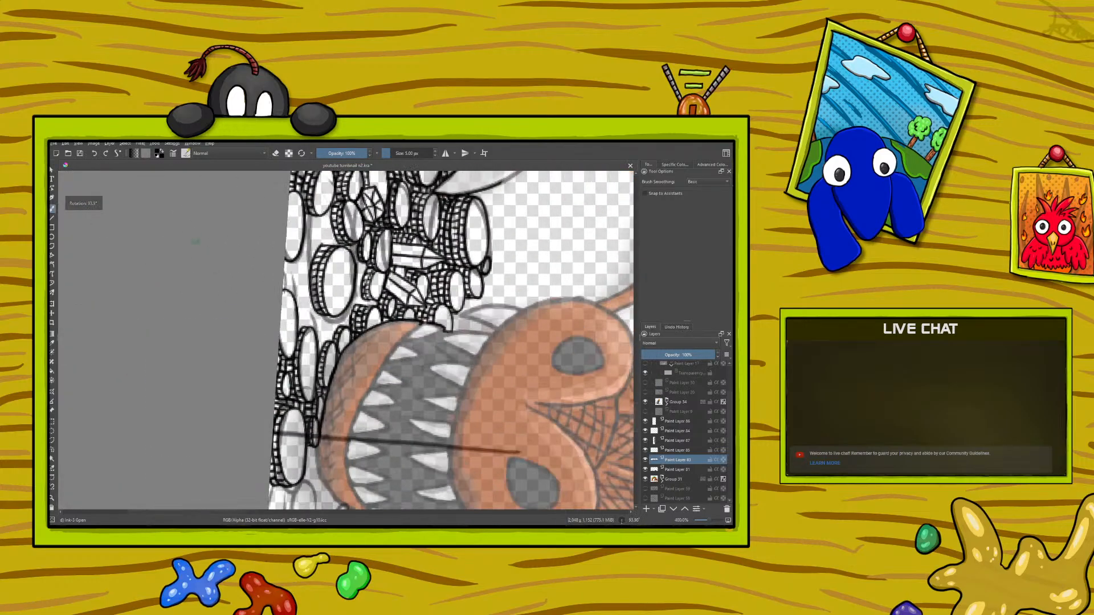
Step: Rotate the canvas half a turn and ink ridged rims between the large oval coin and the narrow border coins beneath the jaw
scroll(378, 432, up, 5)
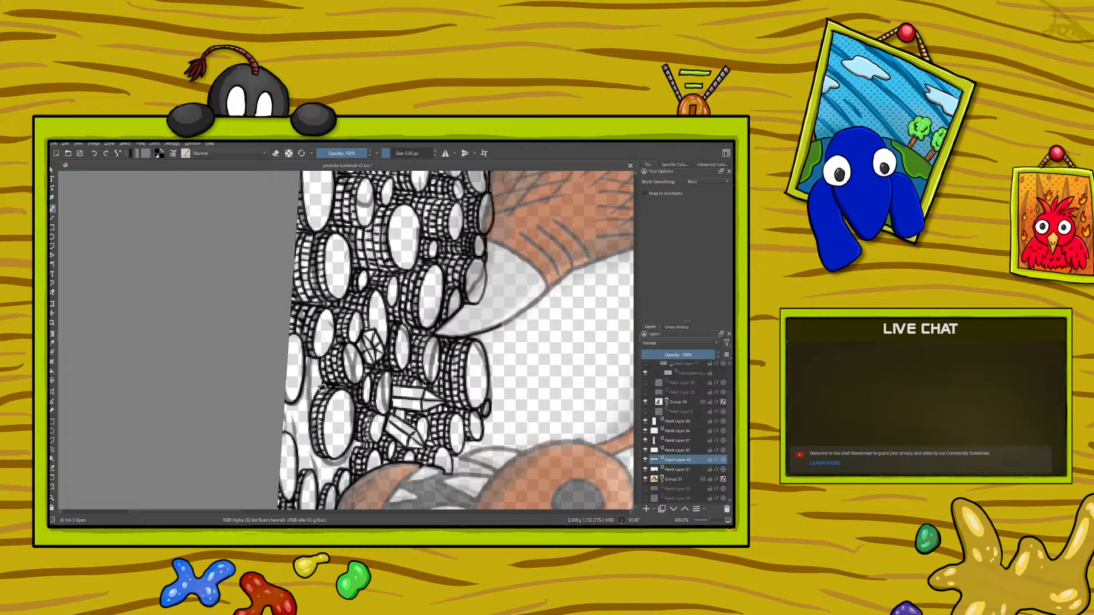
right_click(260, 374)
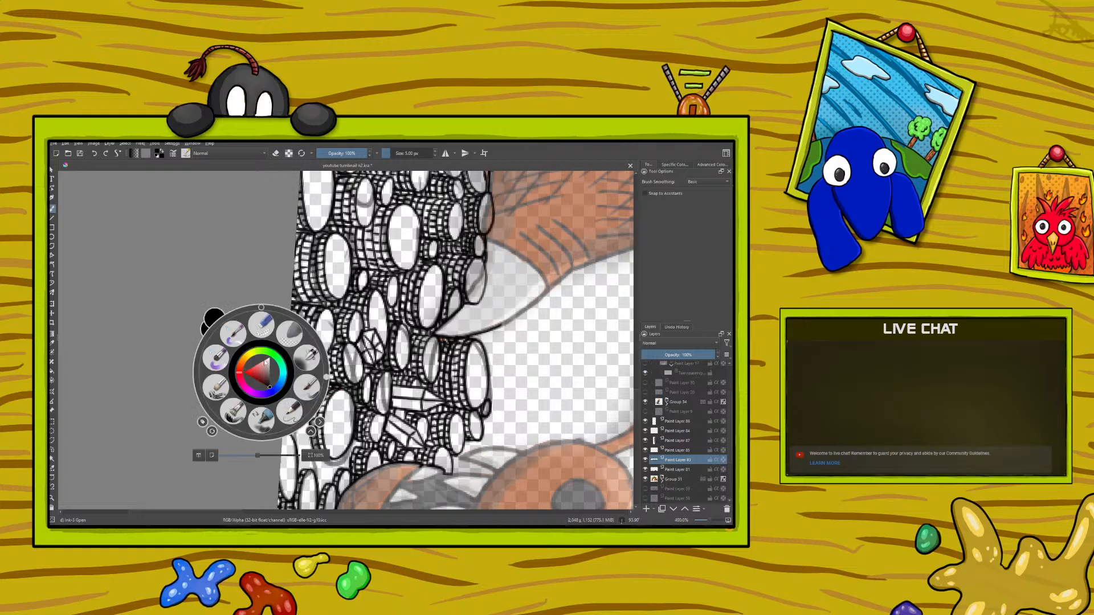
drag(326, 378, 199, 372)
click(246, 246)
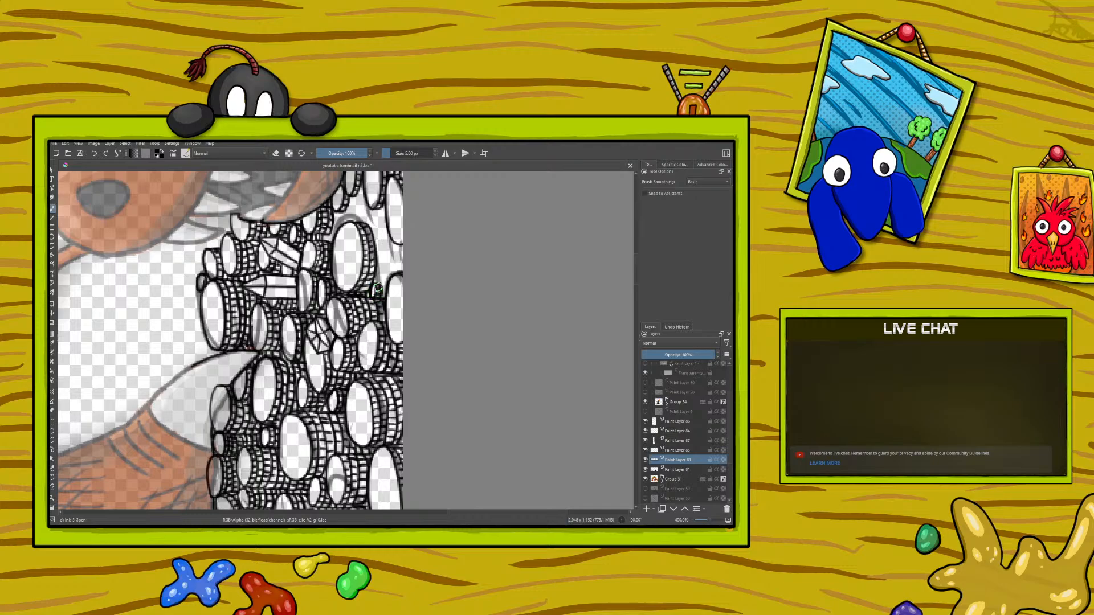
mouse_move(380, 255)
mouse_down()
mouse_move(379, 269)
mouse_move(382, 256)
mouse_move(394, 265)
mouse_move(386, 282)
mouse_up()
drag(636, 273, 634, 263)
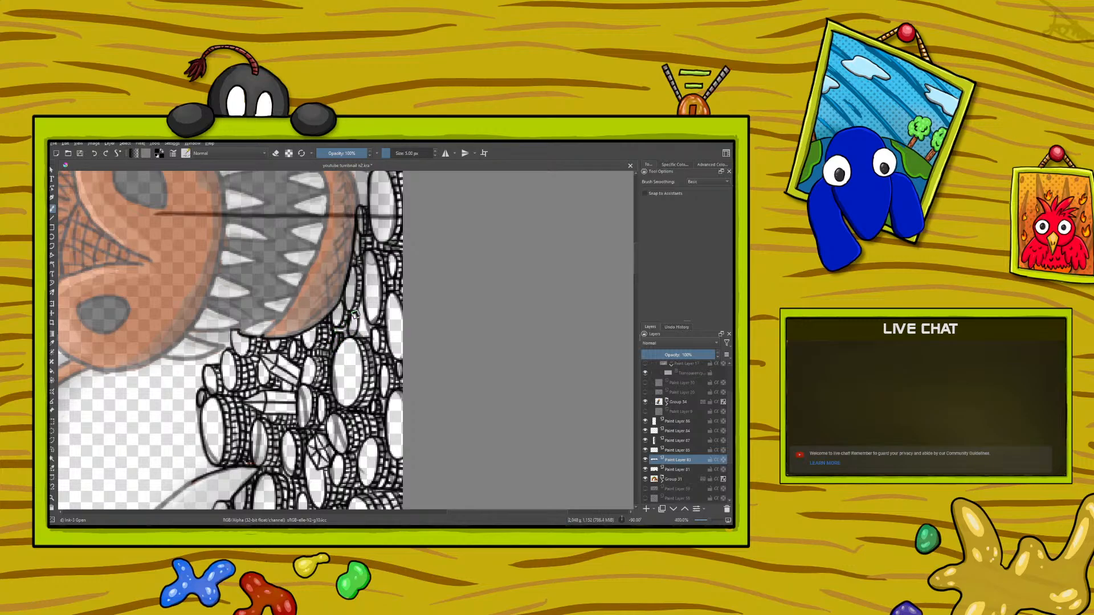
drag(361, 316, 355, 338)
Step: Reset the canvas rotation and select the layer holding the crystal line art, toggling its visibility to check it
drag(710, 521, 713, 518)
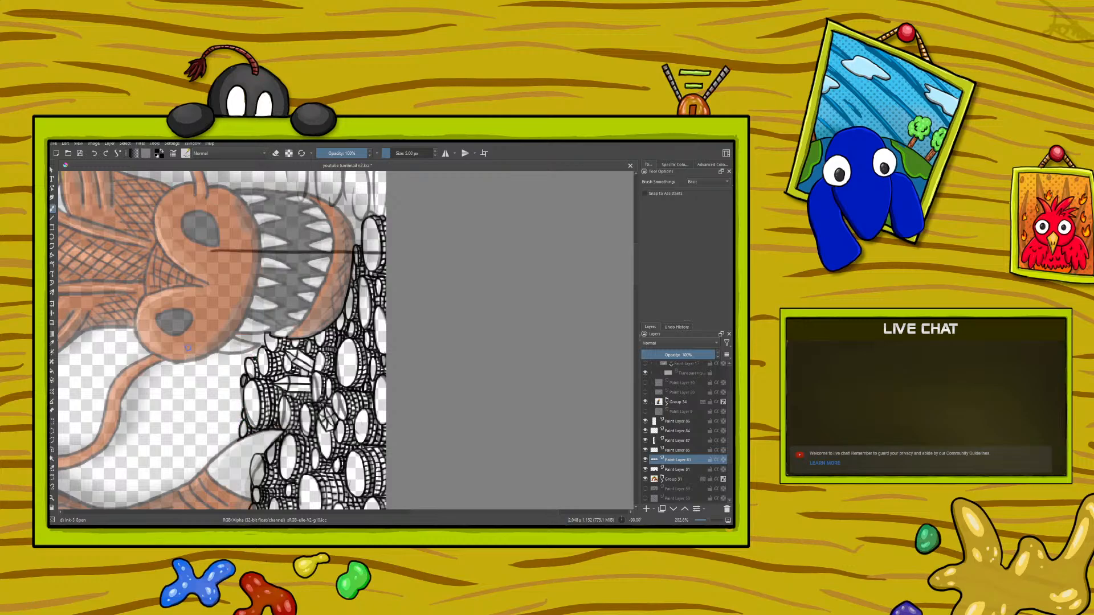
scroll(706, 523, down, 3)
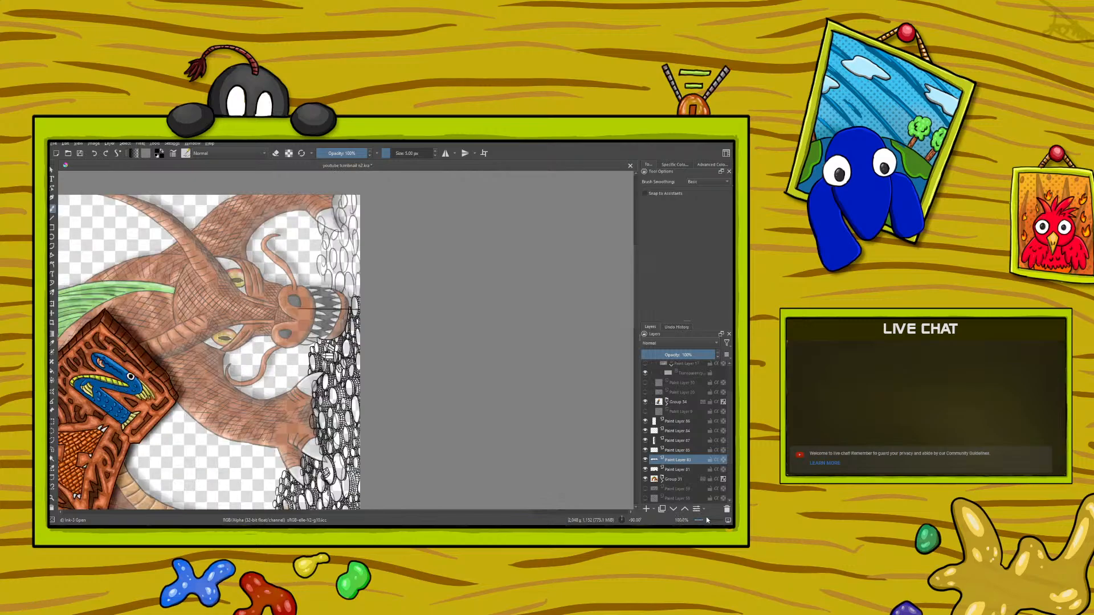
right_click(214, 381)
click(214, 319)
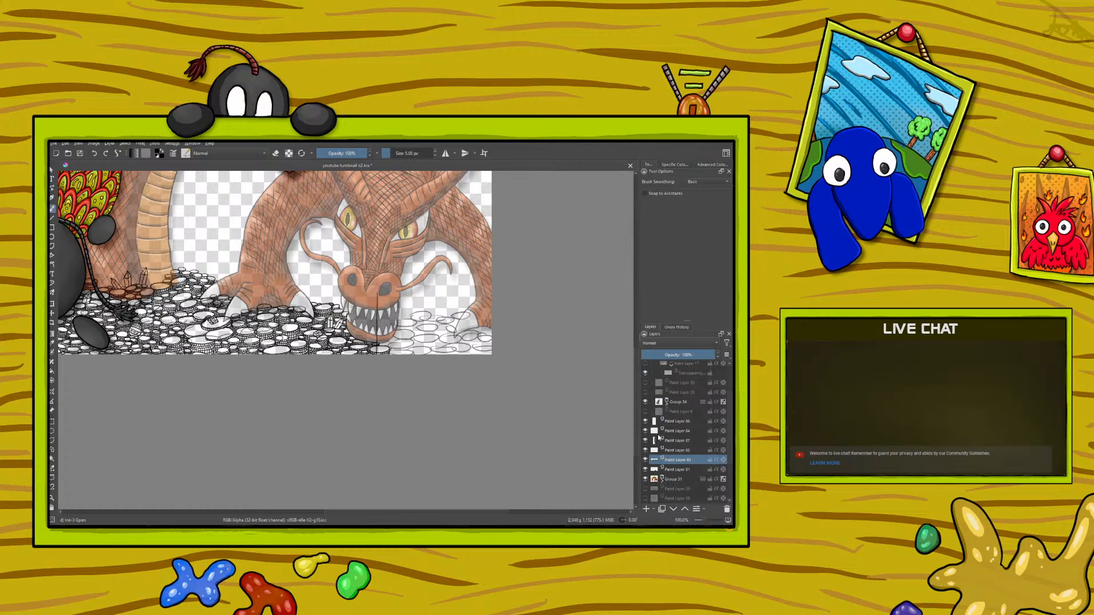
click(674, 432)
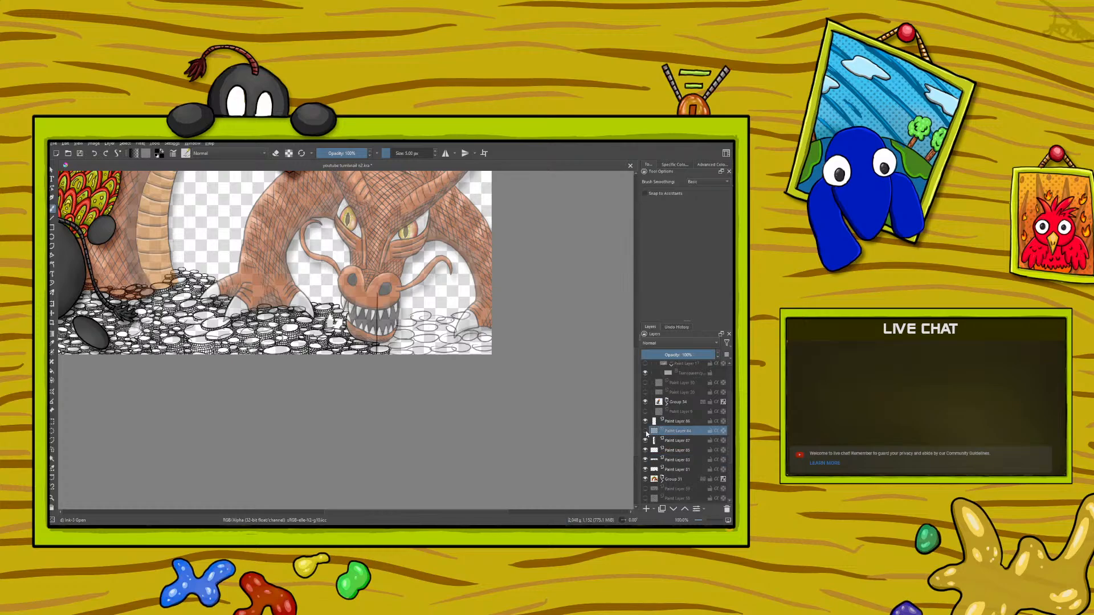
click(645, 432)
Step: Ink a cluster of pointed crystals standing on the coin pile between the dragon's claw and jaw, undoing stray strokes
drag(706, 522, 710, 522)
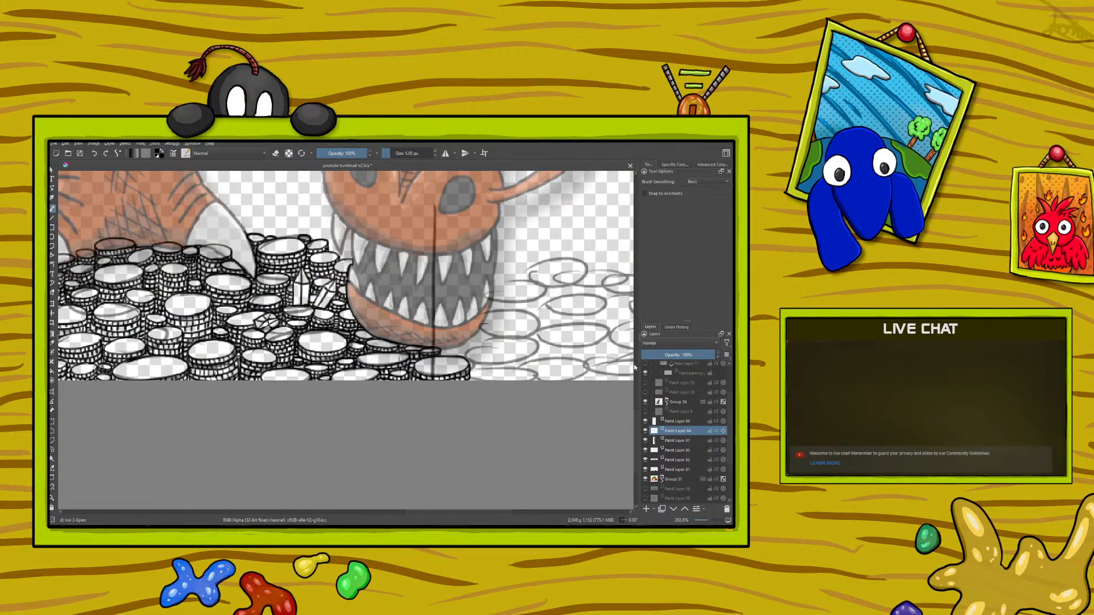
drag(638, 427, 644, 403)
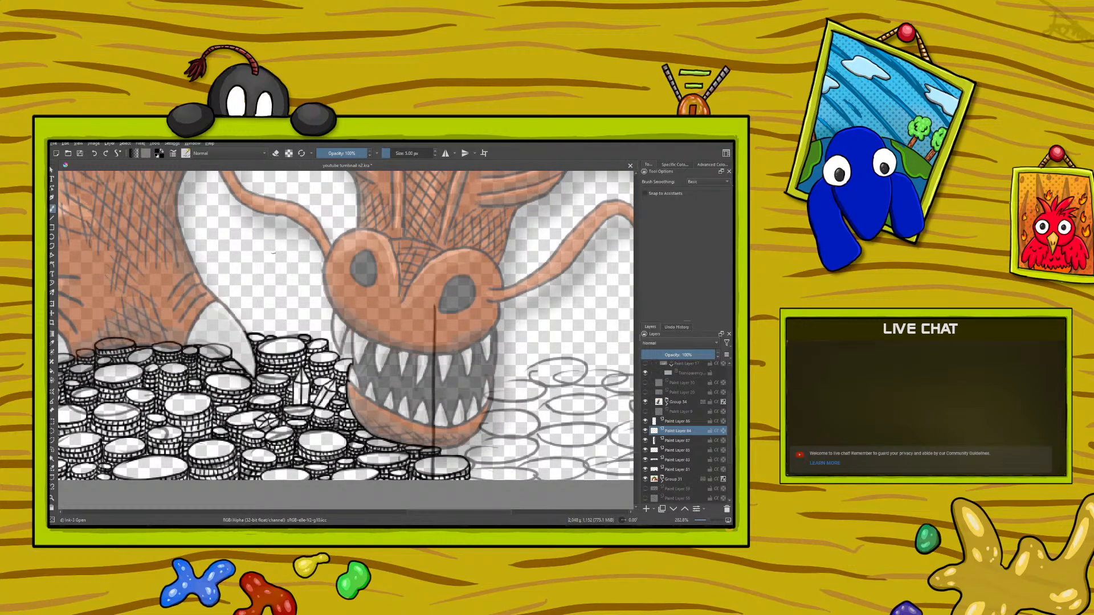
mouse_move(257, 333)
mouse_down()
mouse_move(255, 293)
mouse_move(272, 336)
mouse_up()
drag(257, 294, 267, 336)
mouse_move(298, 336)
mouse_down()
mouse_move(305, 301)
mouse_move(281, 337)
mouse_move(303, 306)
mouse_move(299, 316)
mouse_up()
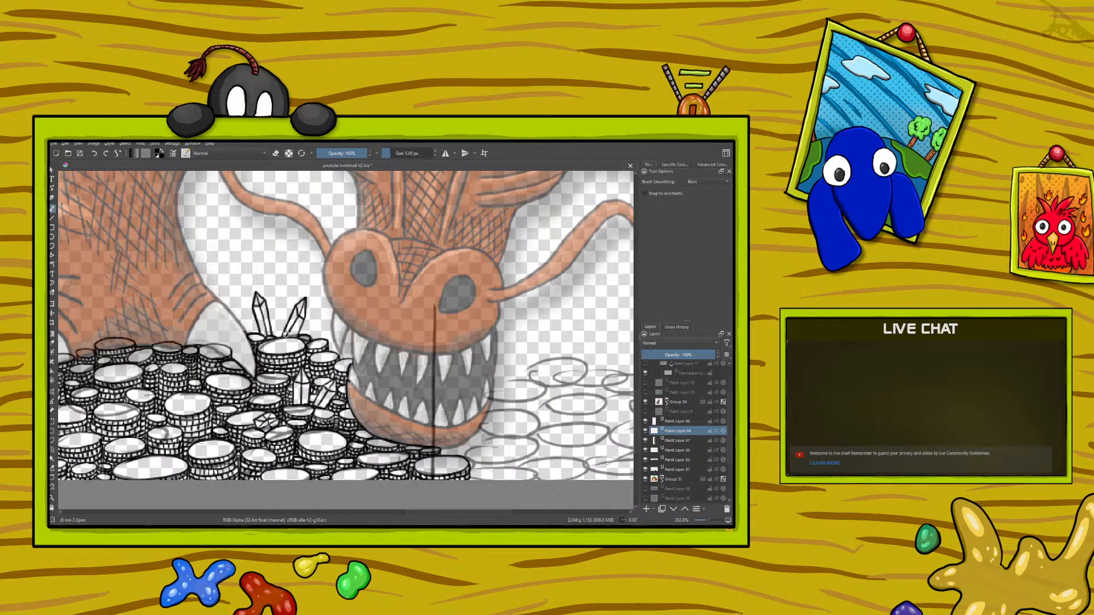
click(94, 153)
mouse_move(283, 329)
mouse_down()
mouse_move(278, 298)
mouse_move(272, 332)
mouse_move(279, 336)
mouse_up()
click(93, 154)
Step: Save the thumbnail illustration
click(705, 522)
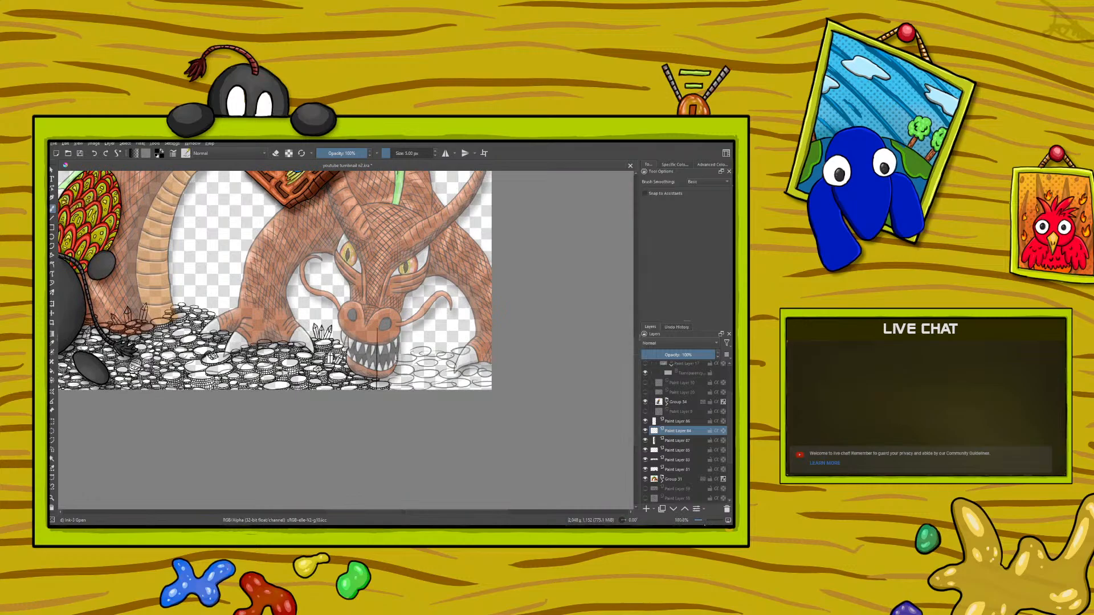
click(704, 522)
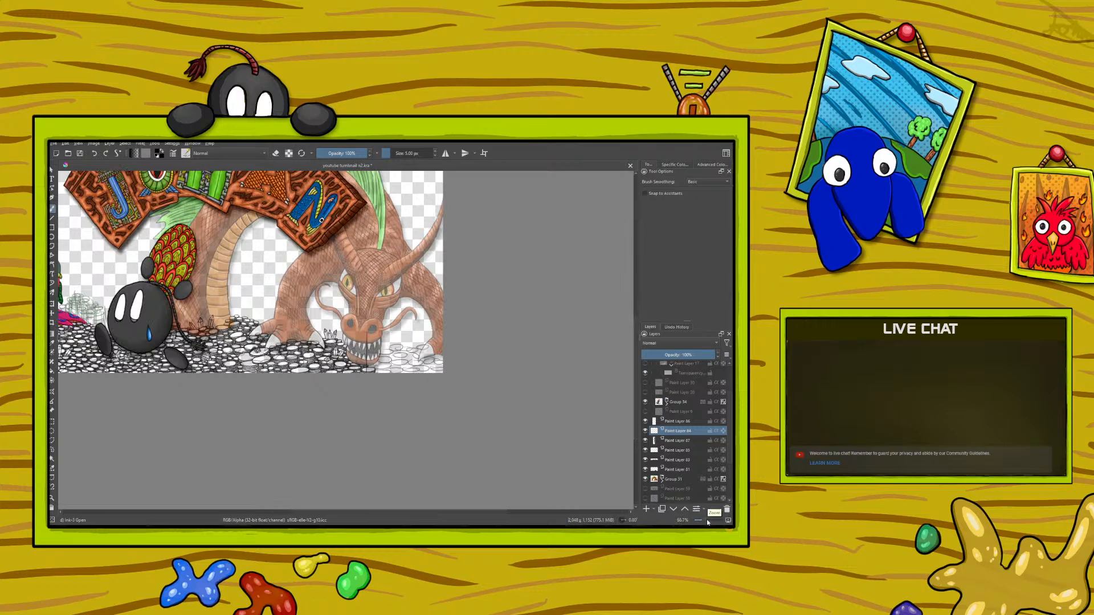
click(80, 153)
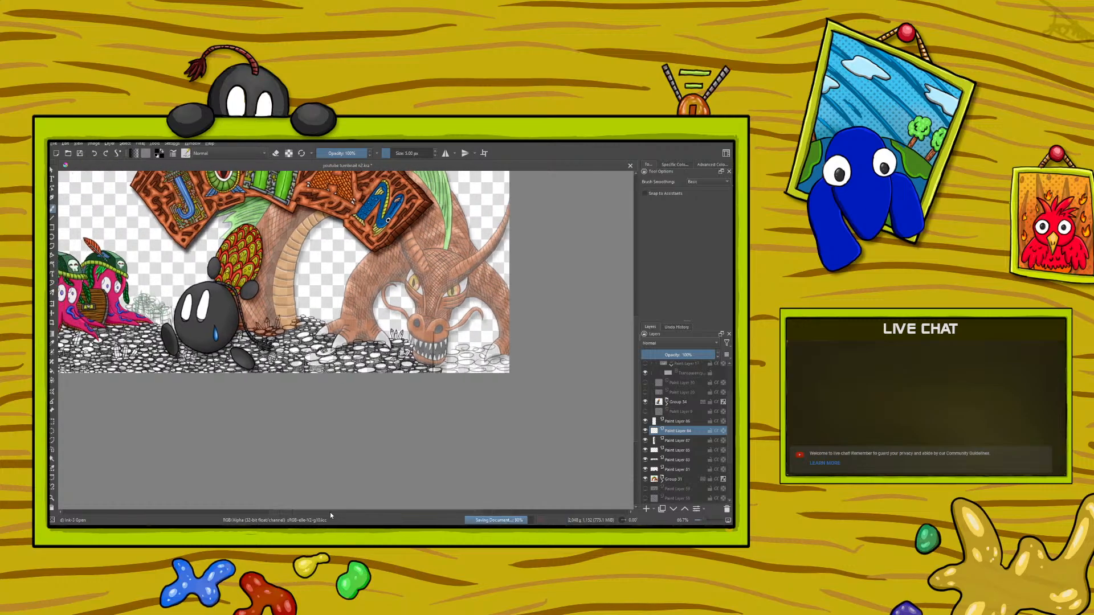
drag(330, 512, 300, 513)
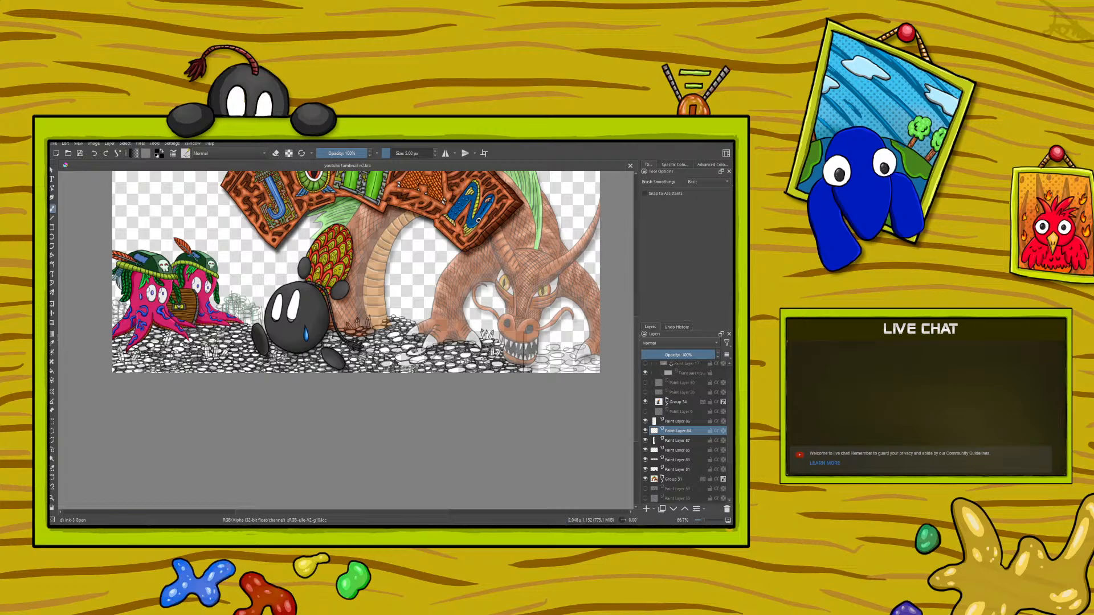
Step: Open the balcony scene .kra file, switching the file browser to icon view, and close the drawing after viewing it
click(68, 153)
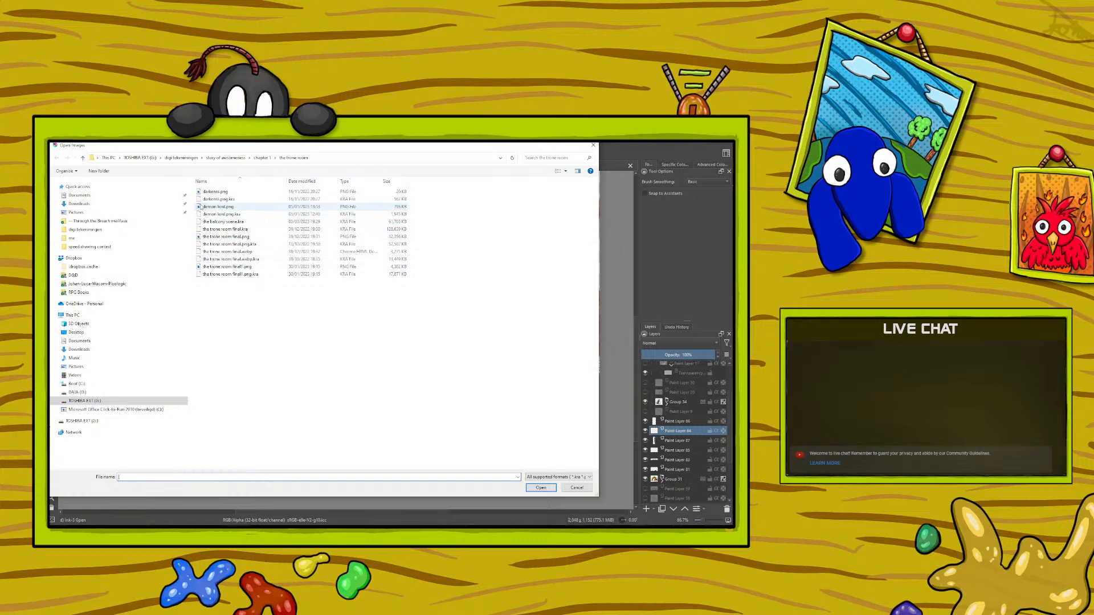
click(206, 221)
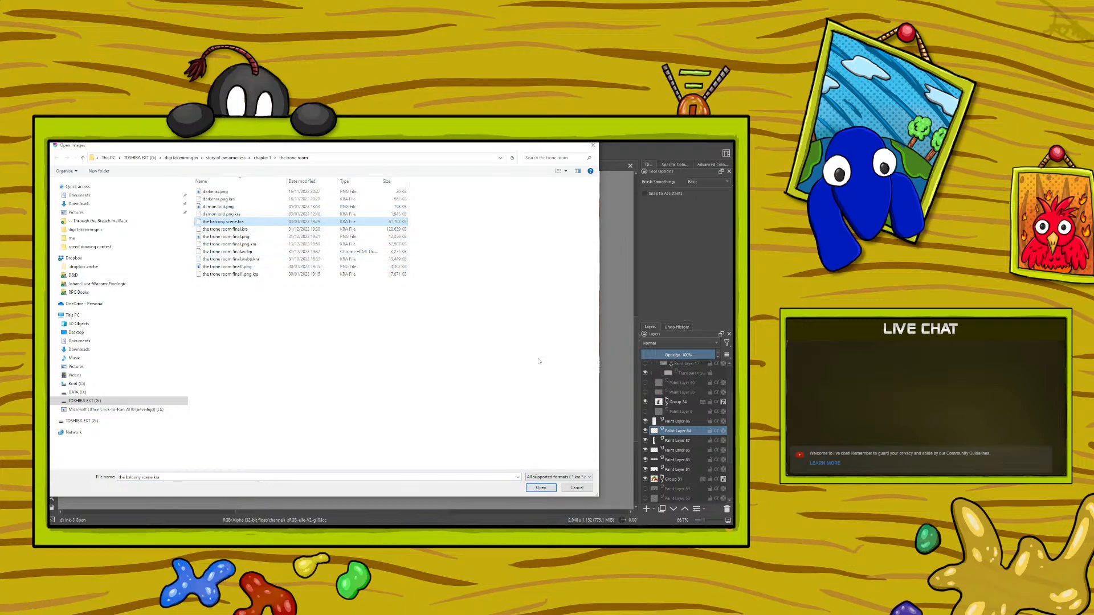
click(577, 171)
click(558, 171)
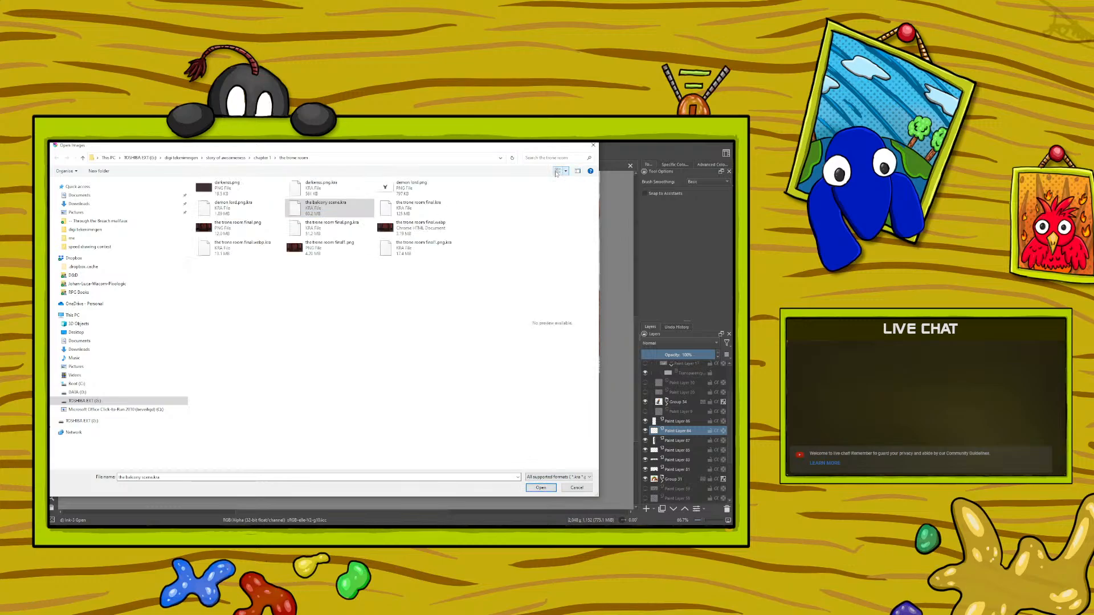
click(558, 172)
click(558, 171)
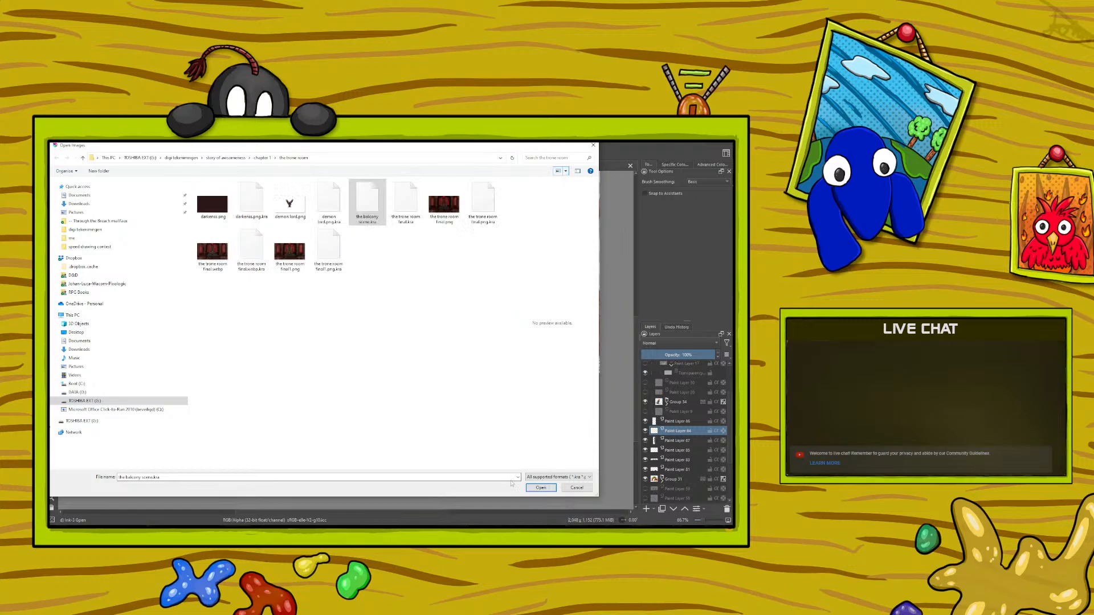
click(532, 488)
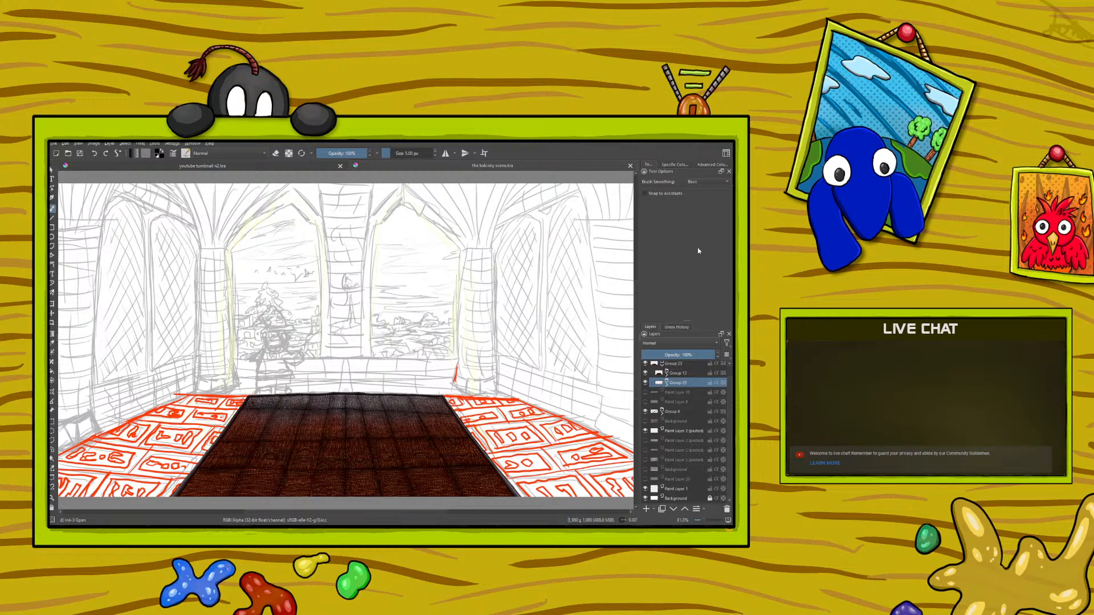
click(631, 166)
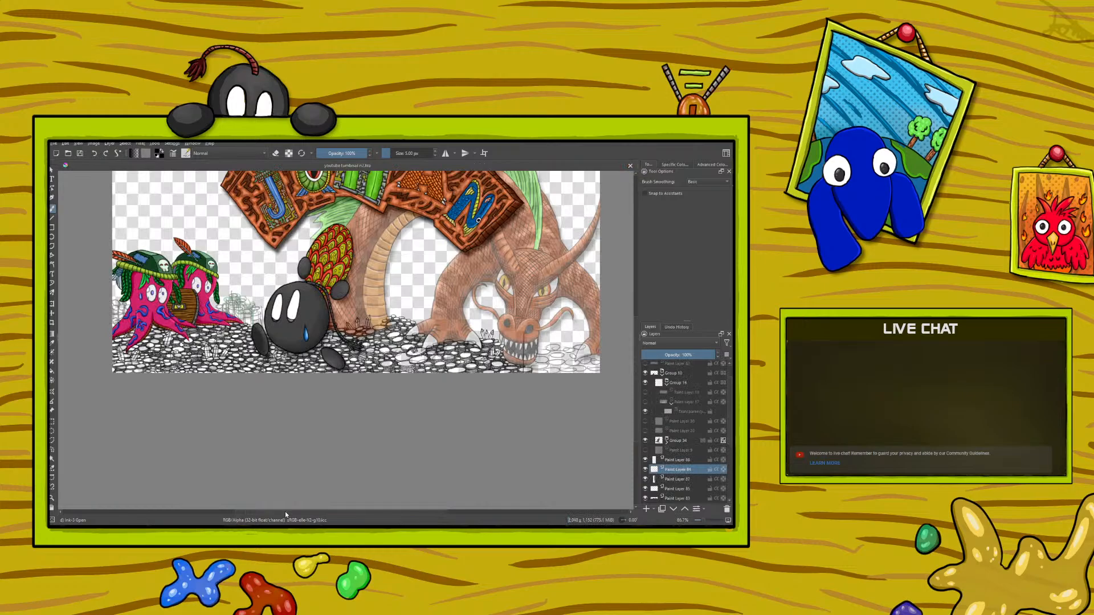
drag(289, 512, 308, 512)
drag(635, 412, 639, 373)
drag(359, 511, 343, 509)
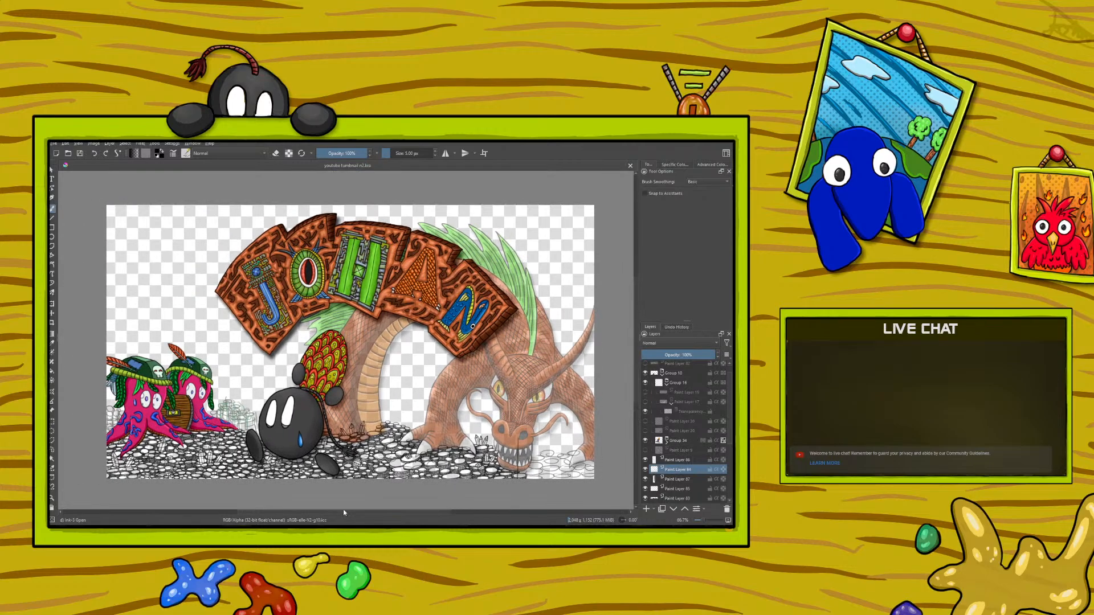